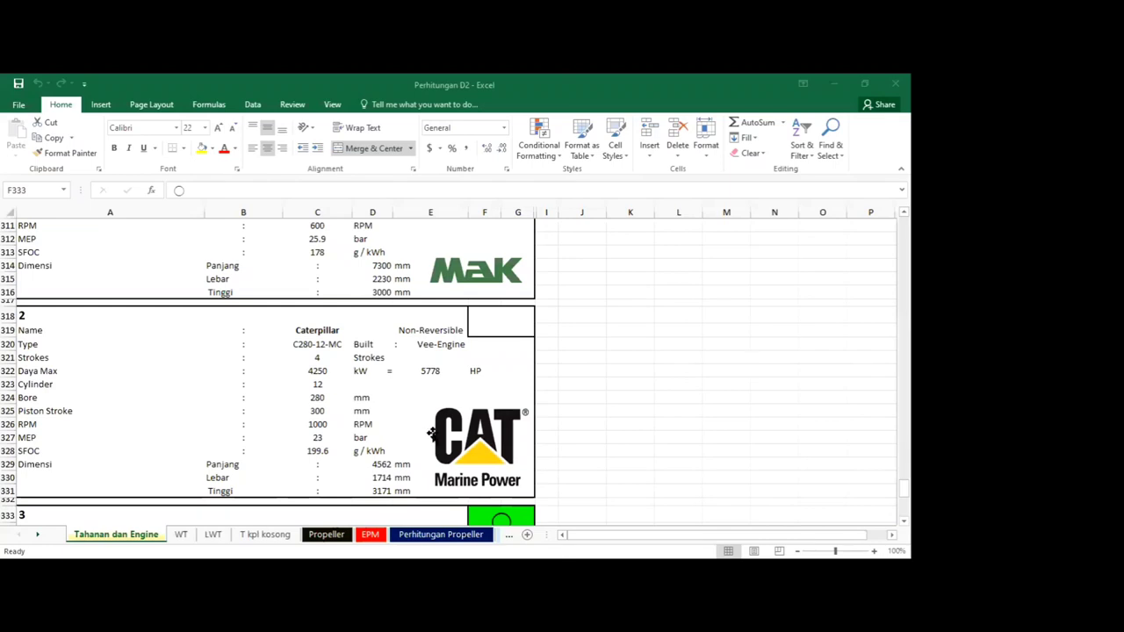
Step: Return to the start of the Tahanan dan Engine sheet and examine the Harvald resistance calculation's title
{"action": "left_click", "coordinate": [101, 374]}
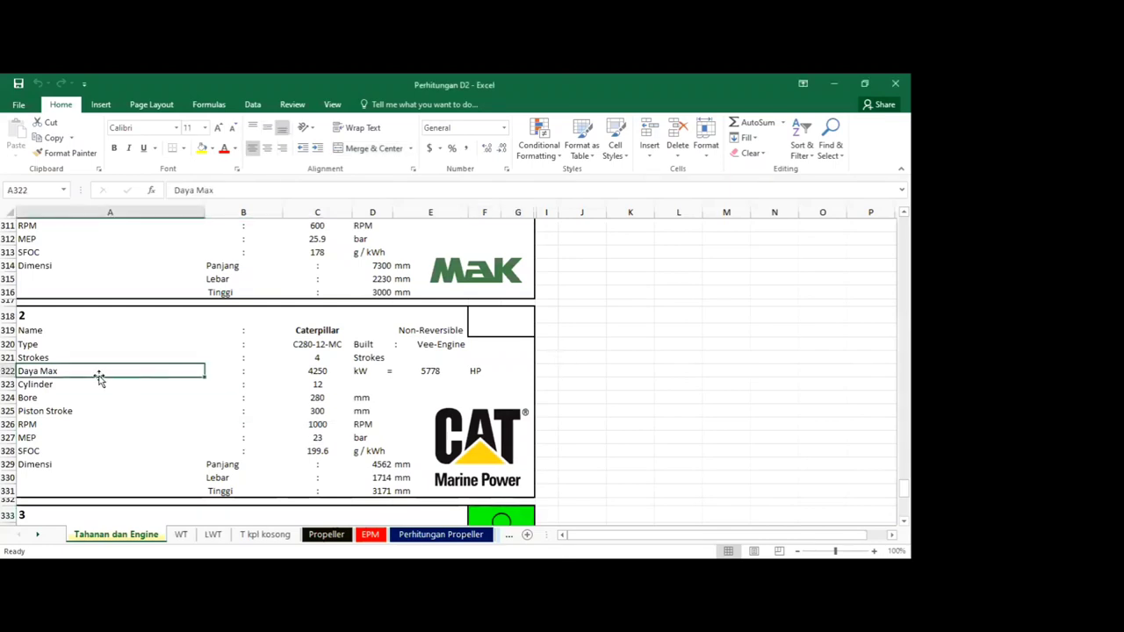
{"action": "scroll", "coordinate": [101, 376], "scroll_direction": "up", "scroll_amount": 20}
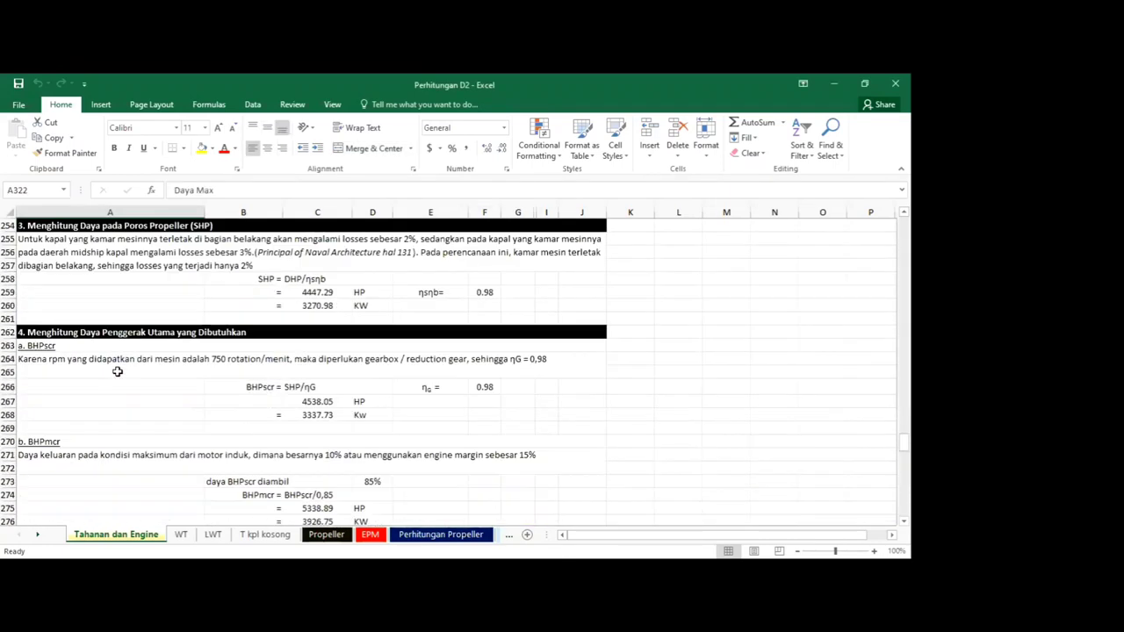
{"action": "scroll", "coordinate": [128, 369], "scroll_direction": "up", "scroll_amount": 12}
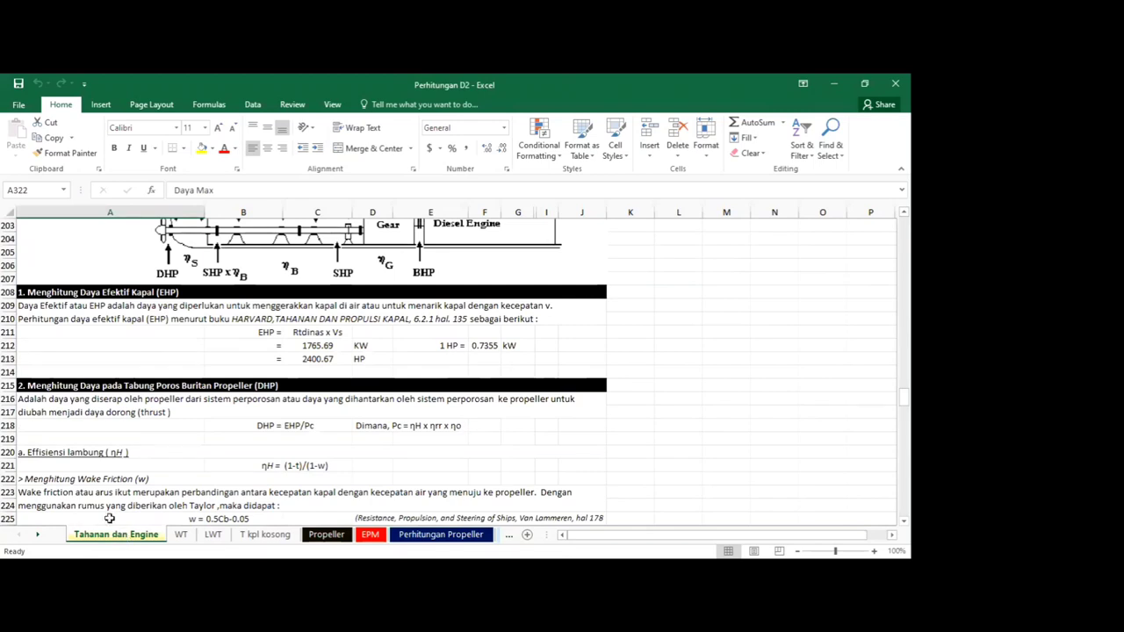
{"action": "scroll", "coordinate": [101, 348], "scroll_direction": "up", "scroll_amount": 20}
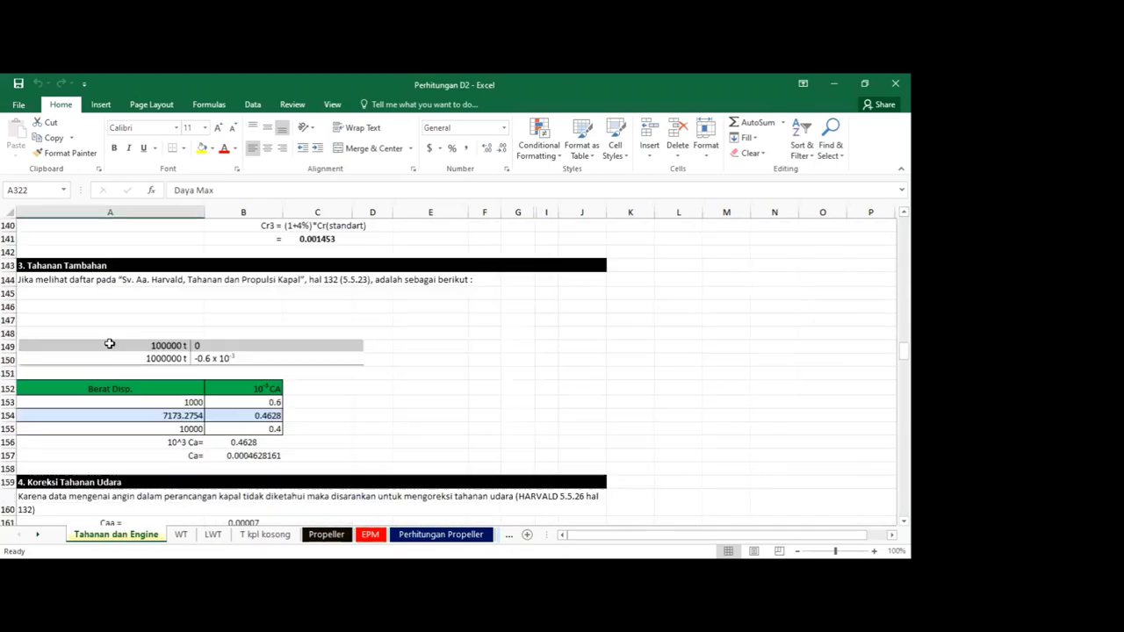
{"action": "scroll", "coordinate": [144, 307], "scroll_direction": "up", "scroll_amount": 20}
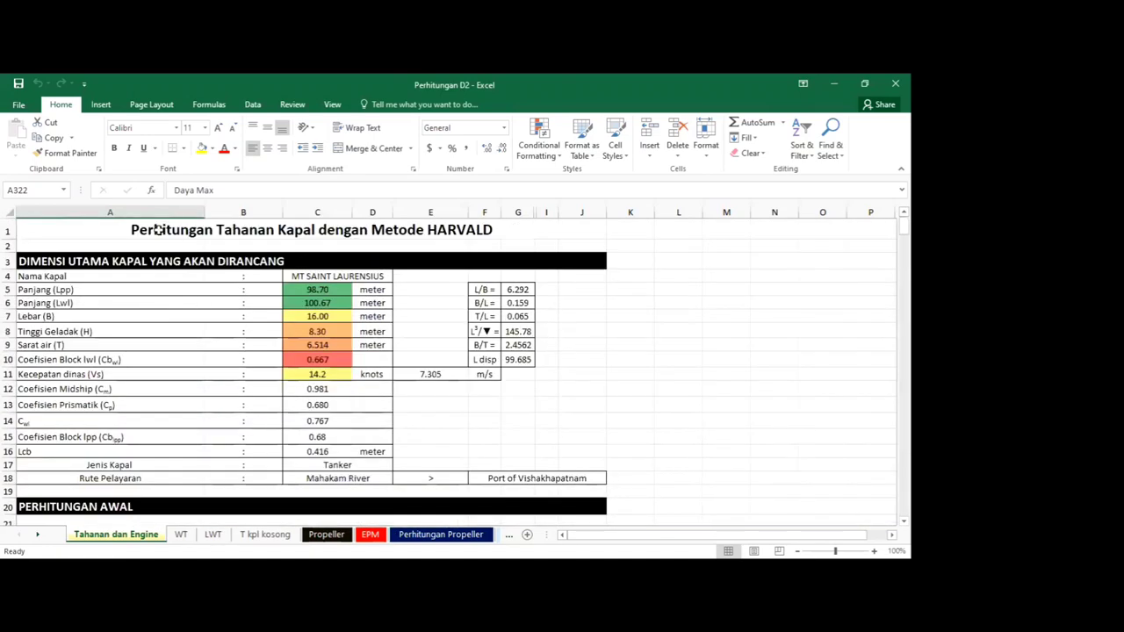
{"action": "left_click", "coordinate": [306, 229]}
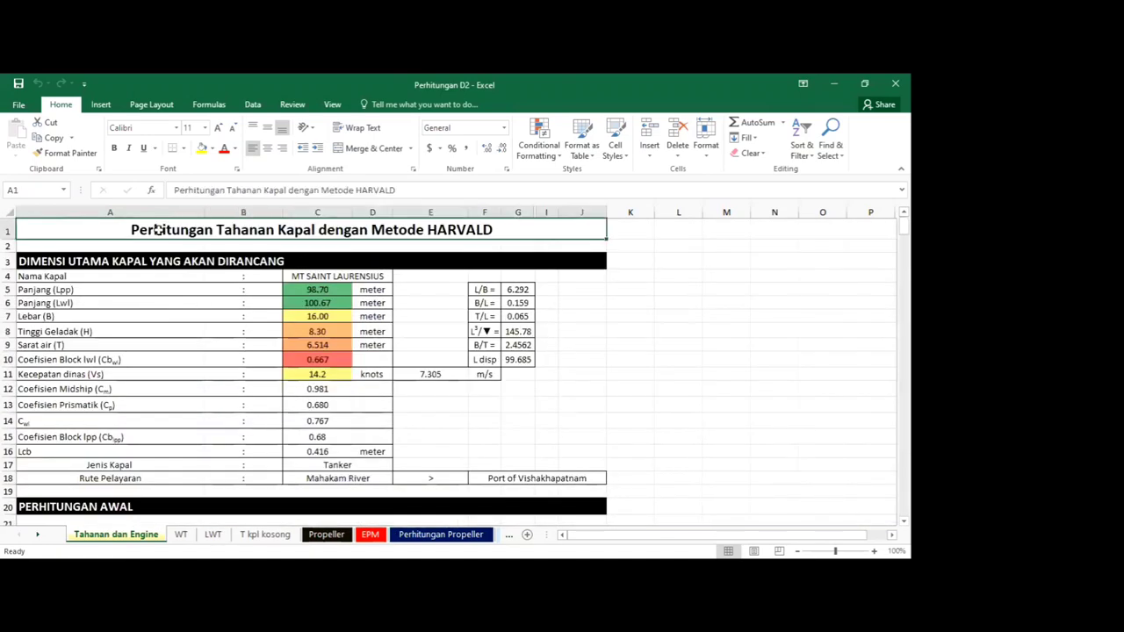
{"action": "double_click", "coordinate": [498, 231]}
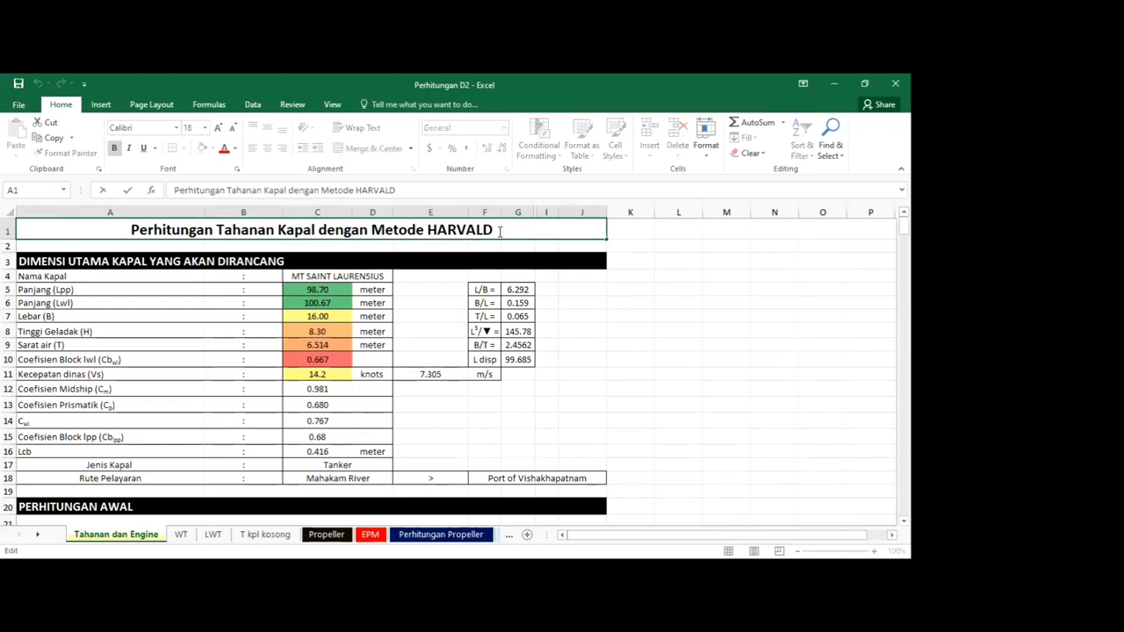
{"action": "mouse_move", "coordinate": [493, 231]}
{"action": "left_mouse_down"}
{"action": "mouse_move", "coordinate": [367, 231]}
{"action": "mouse_move", "coordinate": [499, 226]}
{"action": "left_mouse_up"}
{"action": "left_click", "coordinate": [639, 312]}
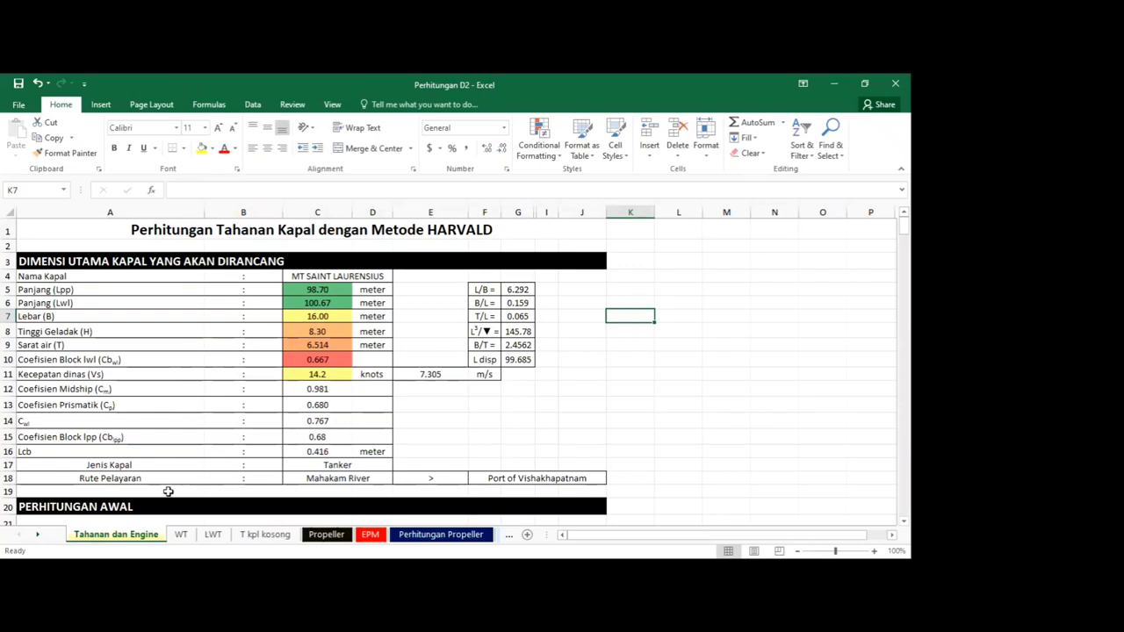
Step: Review the ship's main dimensions and coefficients, including the ship type and sailing route rows
{"action": "left_click", "coordinate": [131, 279]}
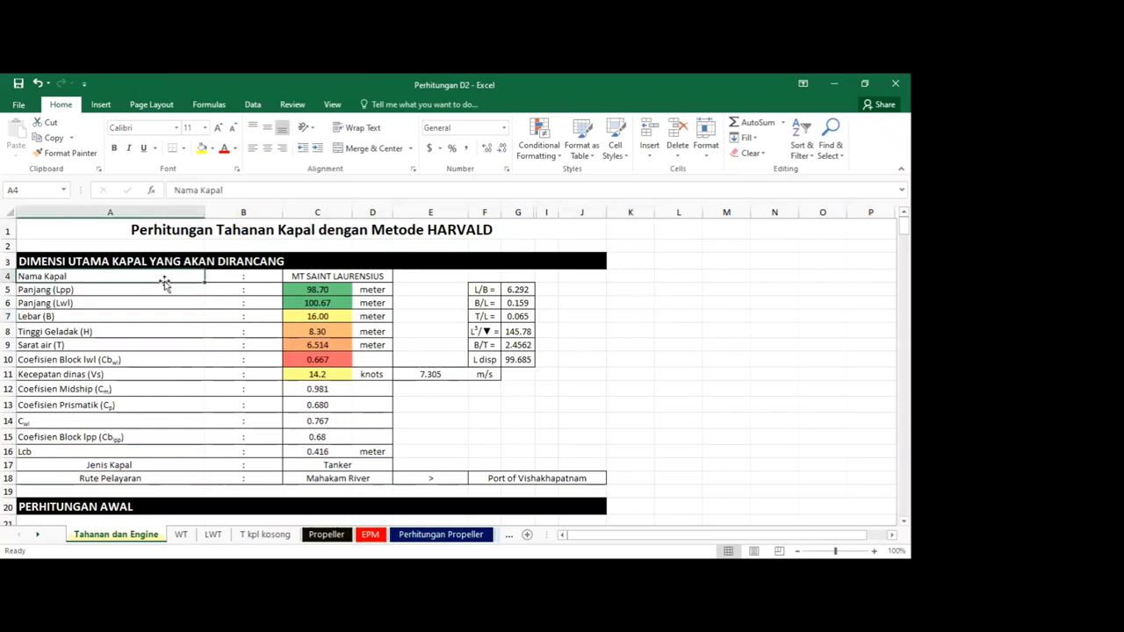
{"action": "left_click_drag", "start_coordinate": [299, 289], "coordinate": [299, 374]}
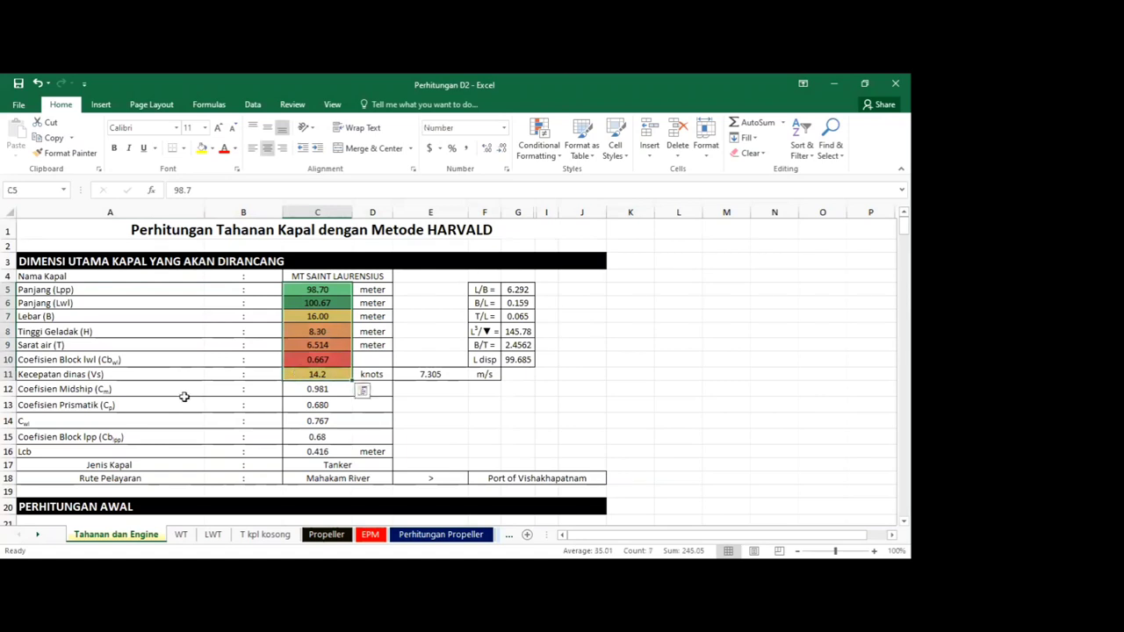
{"action": "scroll", "coordinate": [165, 380], "scroll_direction": "down", "scroll_amount": 3}
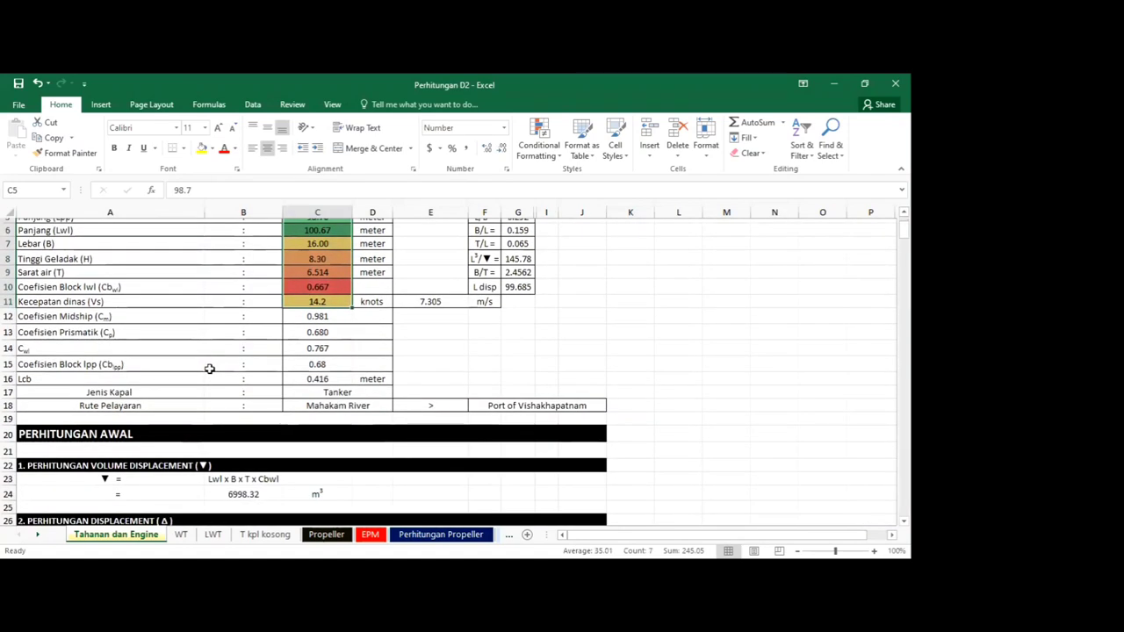
{"action": "left_click", "coordinate": [137, 331]}
{"action": "key", "text": "ctrl+c"}
{"action": "left_click", "coordinate": [337, 332]}
{"action": "left_click", "coordinate": [510, 346]}
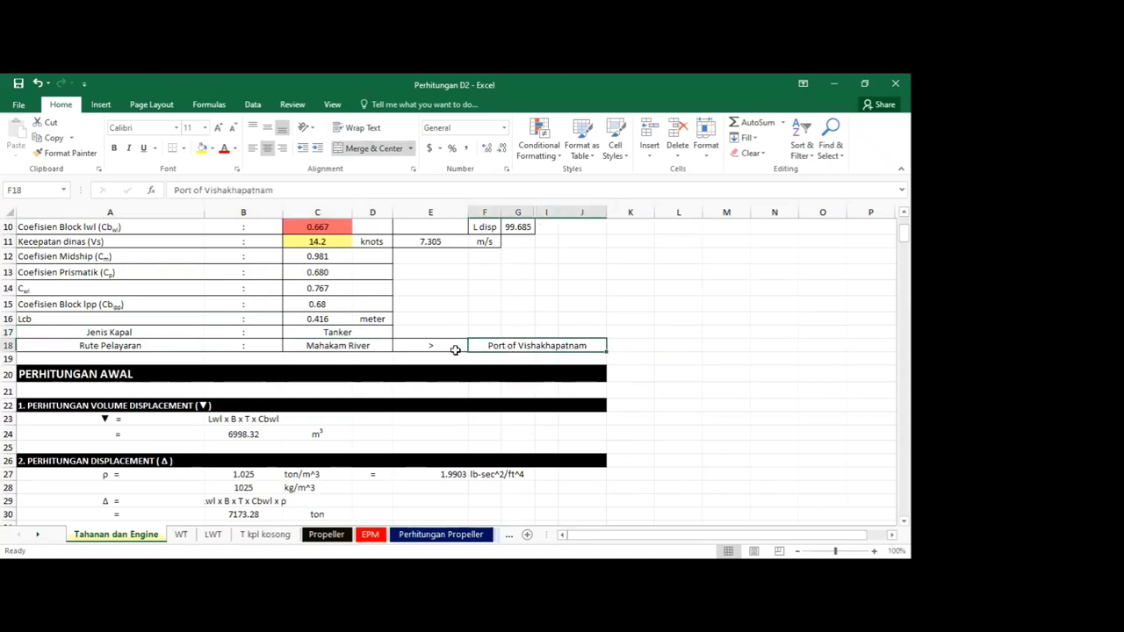
{"action": "left_click_drag", "start_coordinate": [106, 346], "coordinate": [544, 358]}
Step: Examine the volume displacement and displacement formulas under PERHITUNGAN AWAL, in cells B24 and B30
{"action": "left_click", "coordinate": [104, 380]}
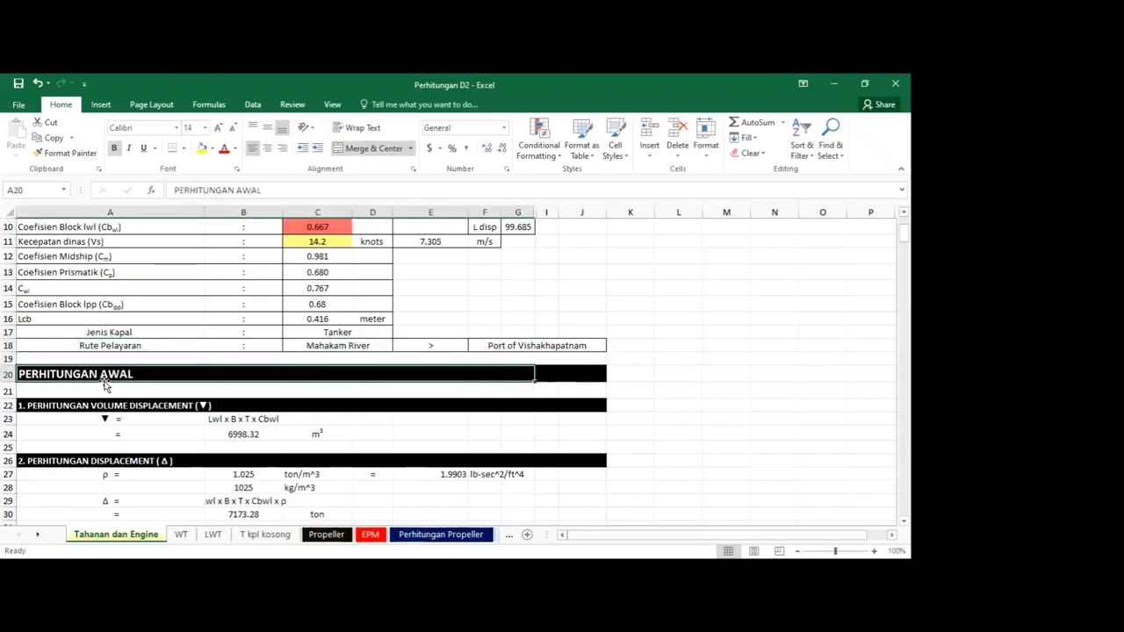
{"action": "left_click", "coordinate": [88, 392]}
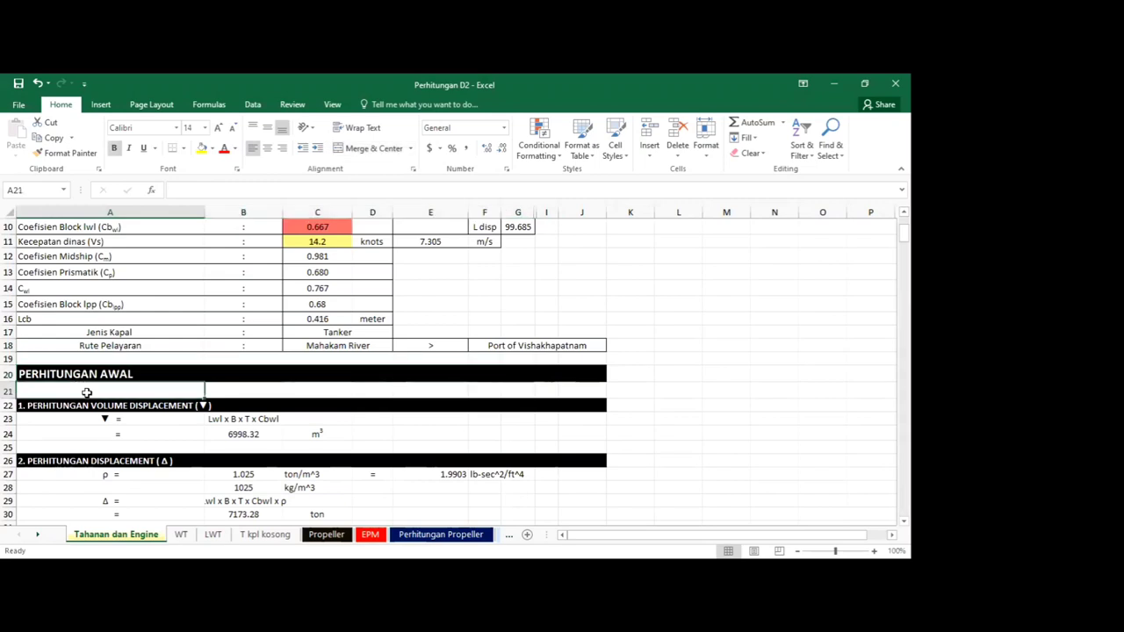
{"action": "left_click", "coordinate": [60, 438]}
{"action": "left_click", "coordinate": [245, 435]}
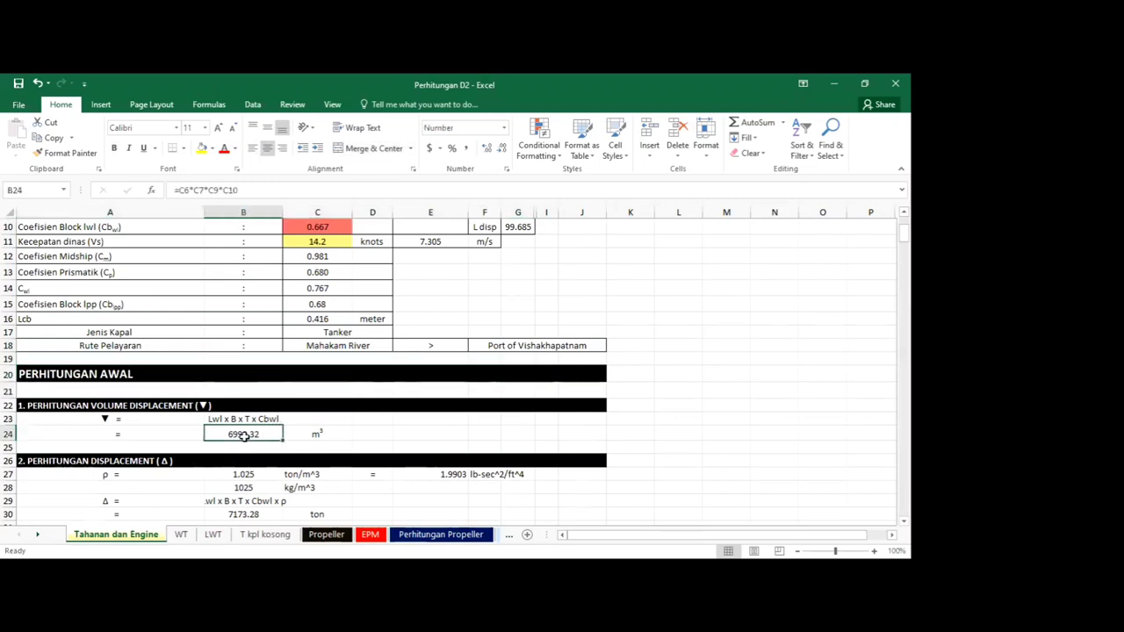
{"action": "scroll", "coordinate": [389, 432], "scroll_direction": "down", "scroll_amount": 1}
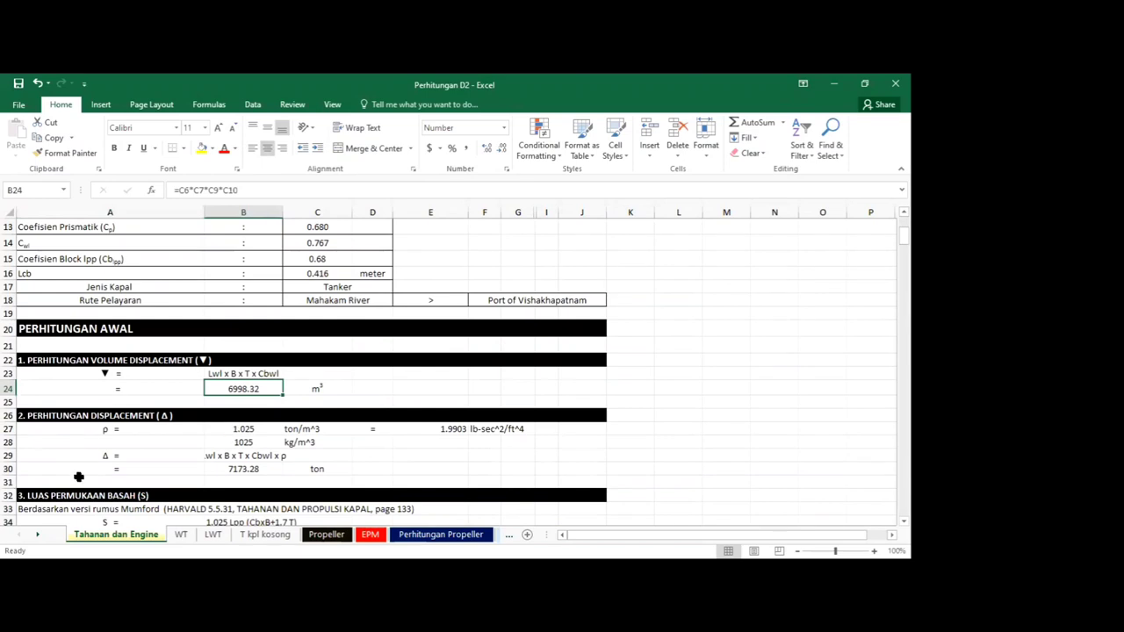
{"action": "left_click", "coordinate": [53, 419]}
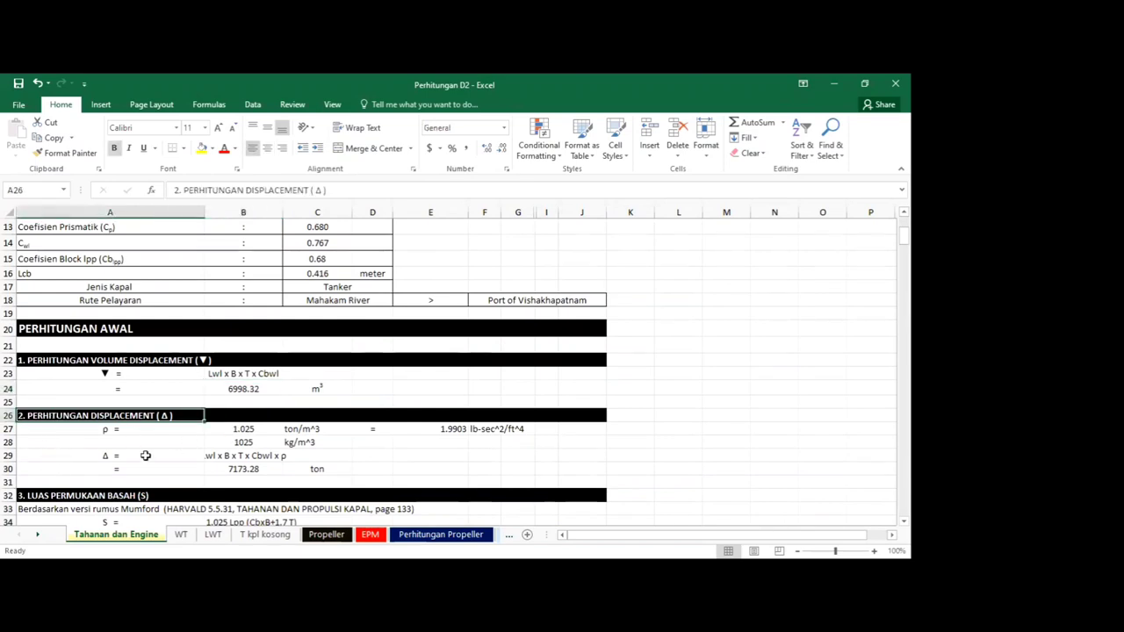
{"action": "scroll", "coordinate": [176, 457], "scroll_direction": "down", "scroll_amount": 1}
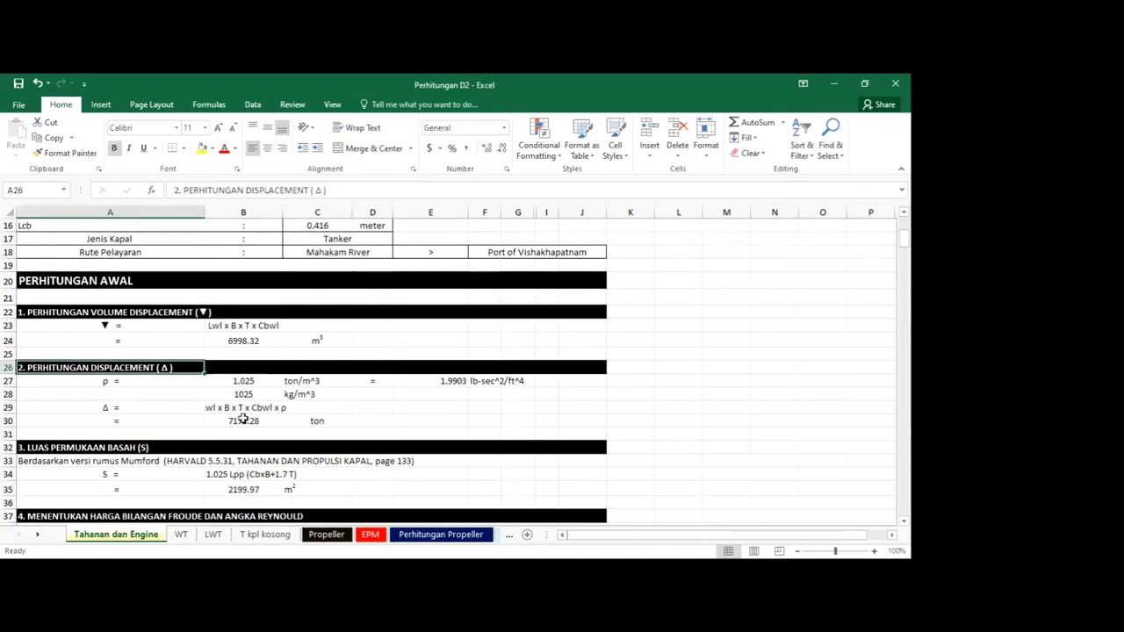
{"action": "left_click", "coordinate": [239, 421]}
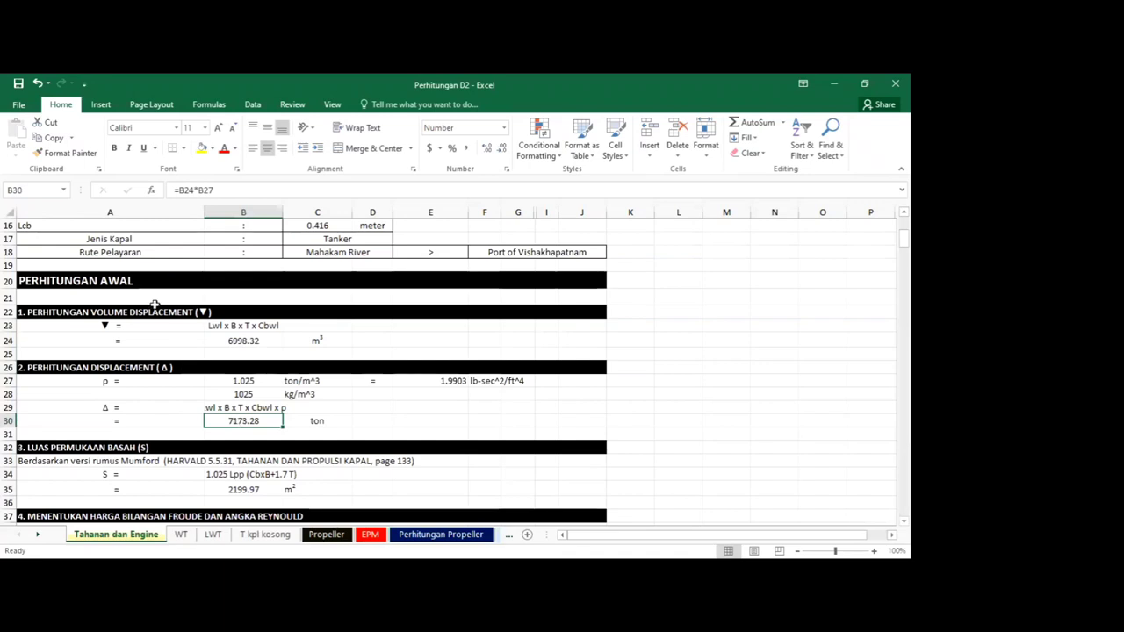
Step: Inspect the wetted surface area formula in B35 and read through the Froude and Reynolds number section
{"action": "scroll", "coordinate": [174, 489], "scroll_direction": "down", "scroll_amount": 2}
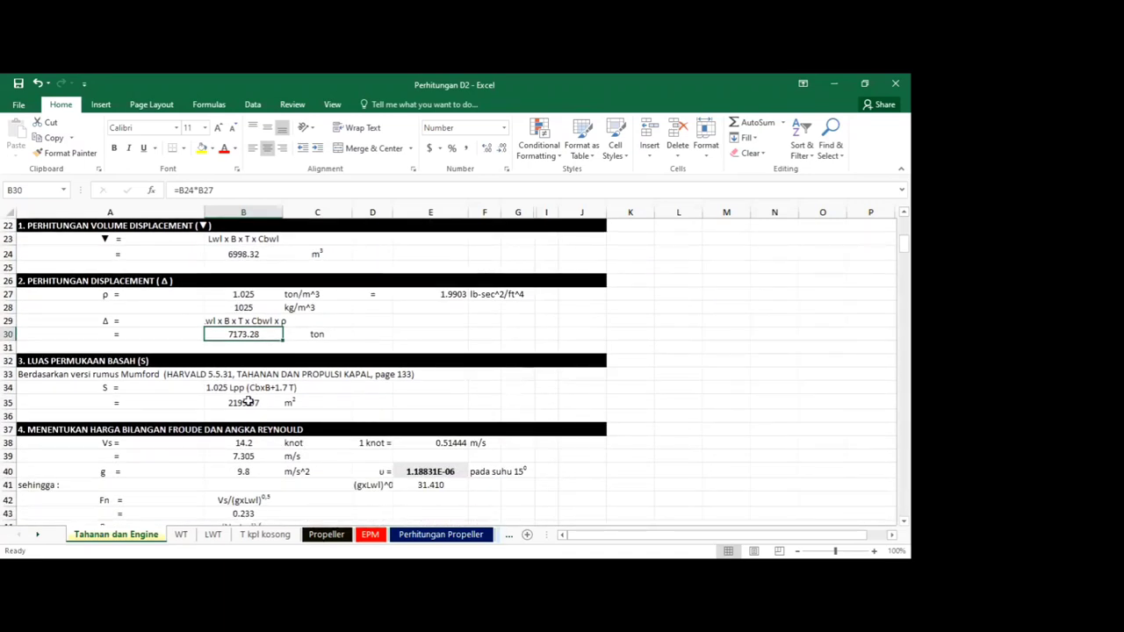
{"action": "left_click", "coordinate": [250, 401]}
{"action": "scroll", "coordinate": [185, 463], "scroll_direction": "down", "scroll_amount": 1}
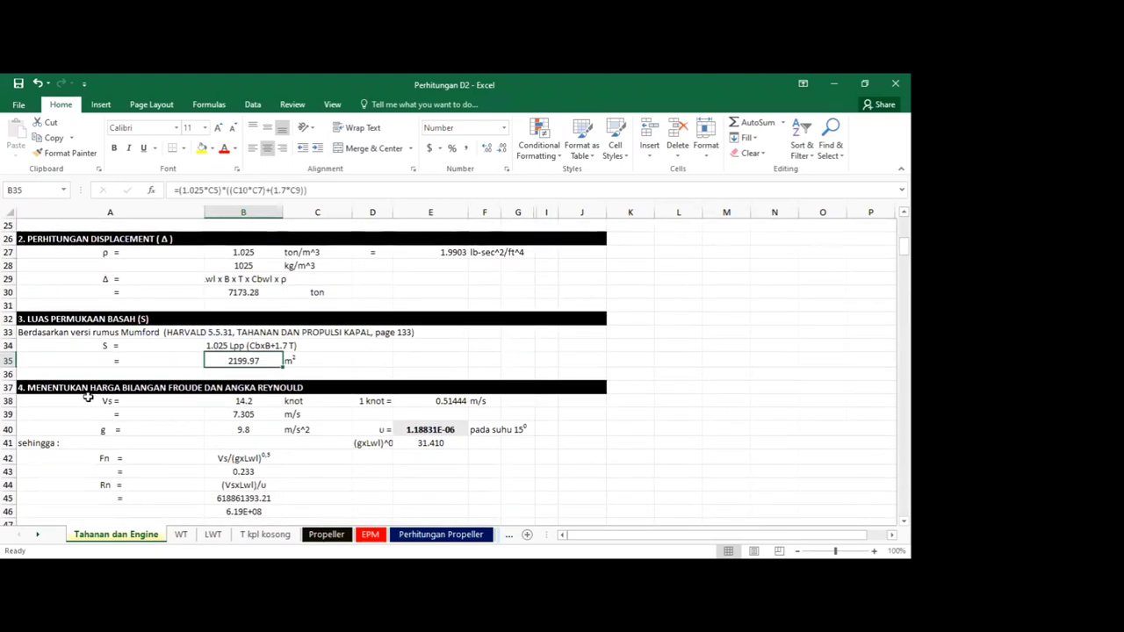
{"action": "scroll", "coordinate": [91, 389], "scroll_direction": "down", "scroll_amount": 1}
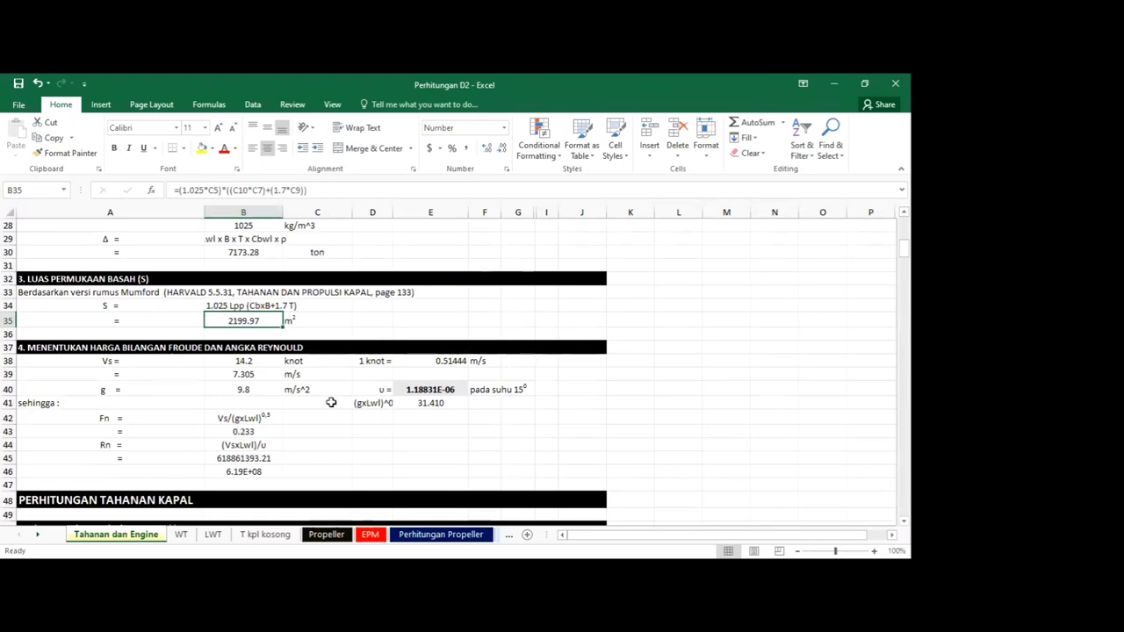
{"action": "scroll", "coordinate": [220, 452], "scroll_direction": "down", "scroll_amount": 2}
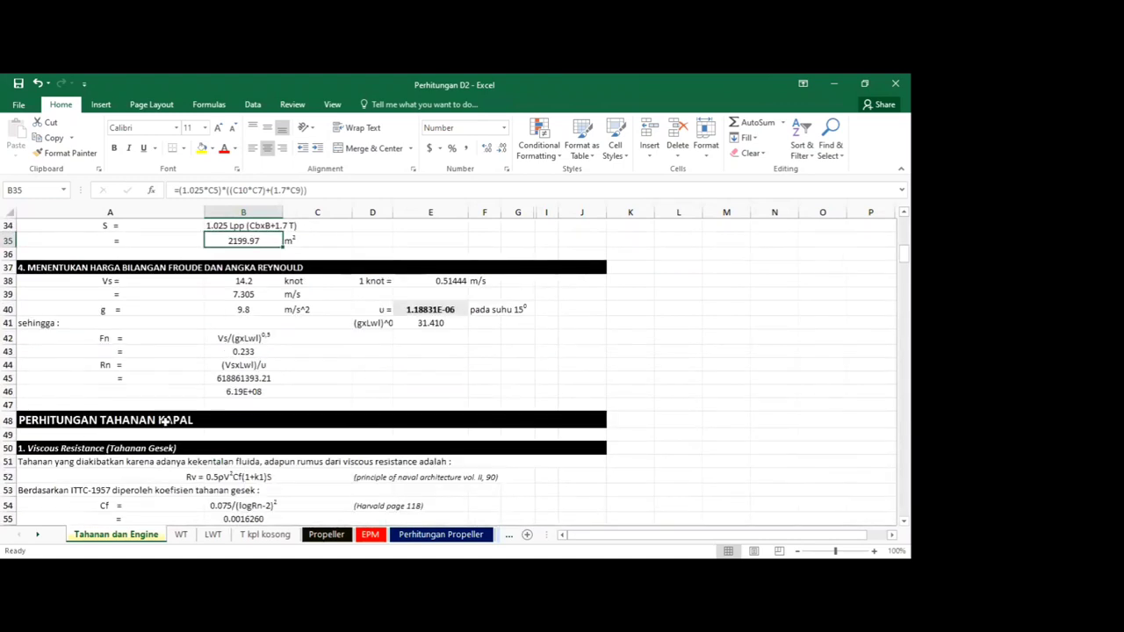
Step: Review the viscous resistance section under PERHITUNGAN TAHANAN KAPAL and the Cr interpolation table from the diagram
{"action": "scroll", "coordinate": [227, 409], "scroll_direction": "down", "scroll_amount": 1}
{"action": "left_click", "coordinate": [88, 378]}
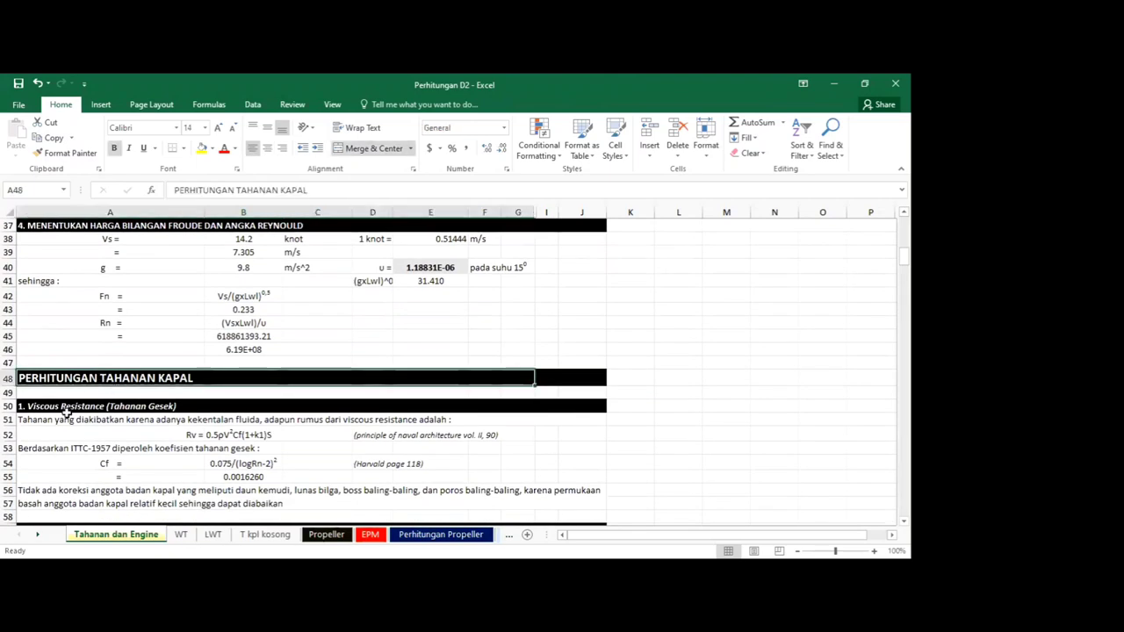
{"action": "left_click", "coordinate": [42, 408]}
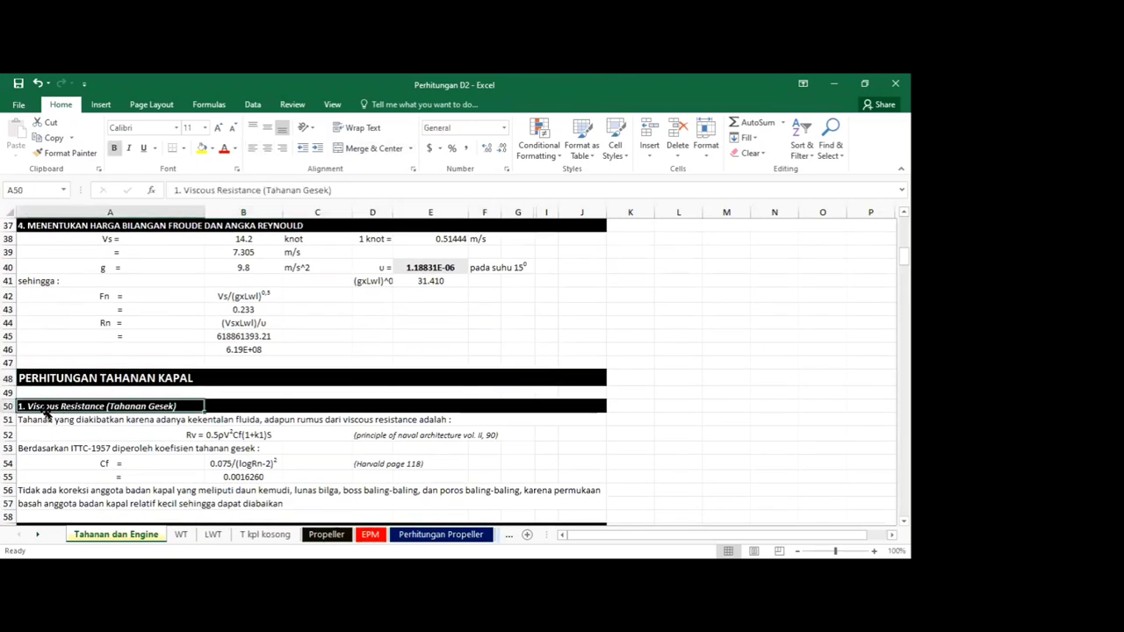
{"action": "scroll", "coordinate": [83, 443], "scroll_direction": "down", "scroll_amount": 2}
{"action": "left_click", "coordinate": [86, 447]}
{"action": "scroll", "coordinate": [80, 480], "scroll_direction": "down", "scroll_amount": 4}
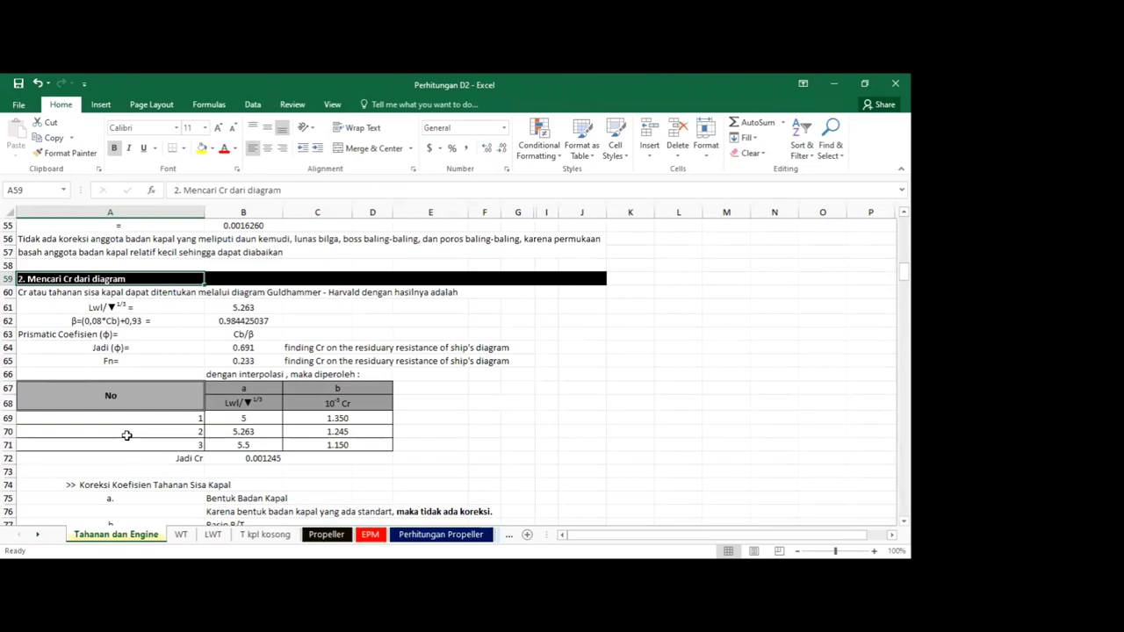
{"action": "scroll", "coordinate": [126, 436], "scroll_direction": "down", "scroll_amount": 1}
{"action": "scroll", "coordinate": [141, 437], "scroll_direction": "down", "scroll_amount": 1}
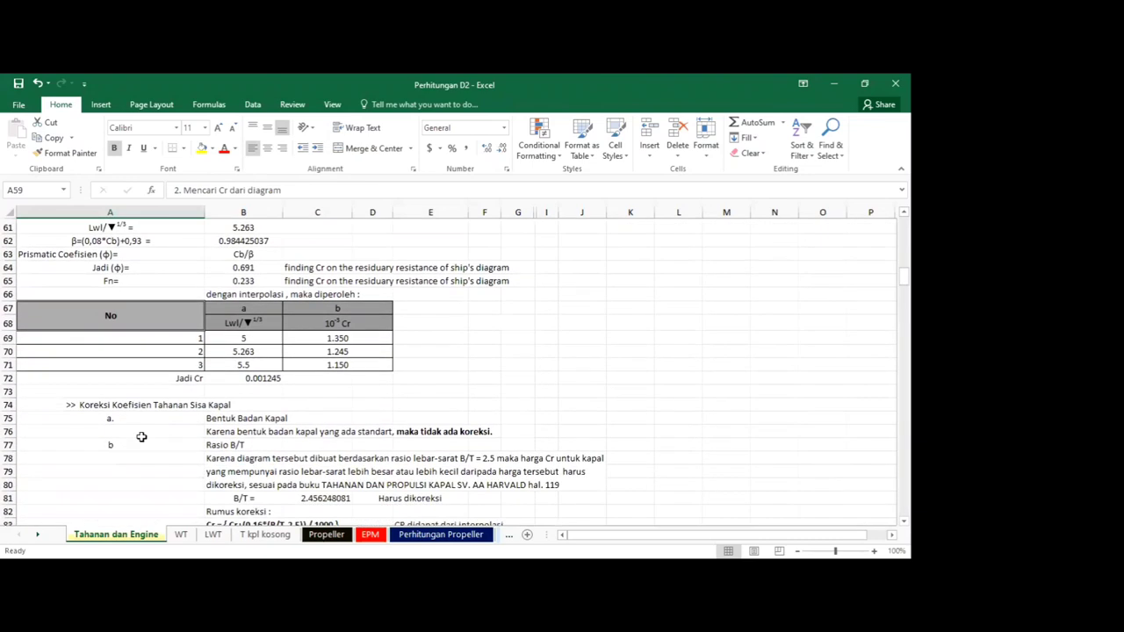
Step: Examine the residual resistance corrections for hull form and B/T ratio, including the formulas in C81 and C84
{"action": "left_click", "coordinate": [107, 409]}
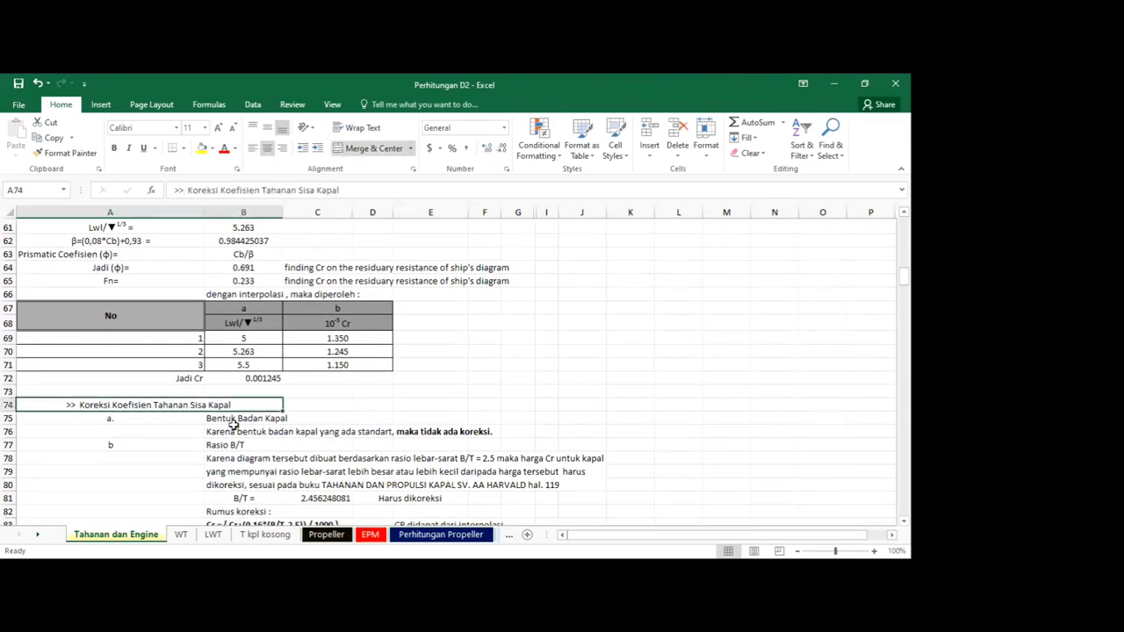
{"action": "left_click", "coordinate": [233, 420]}
{"action": "left_click", "coordinate": [228, 443]}
{"action": "left_click", "coordinate": [237, 474]}
{"action": "left_click", "coordinate": [244, 497]}
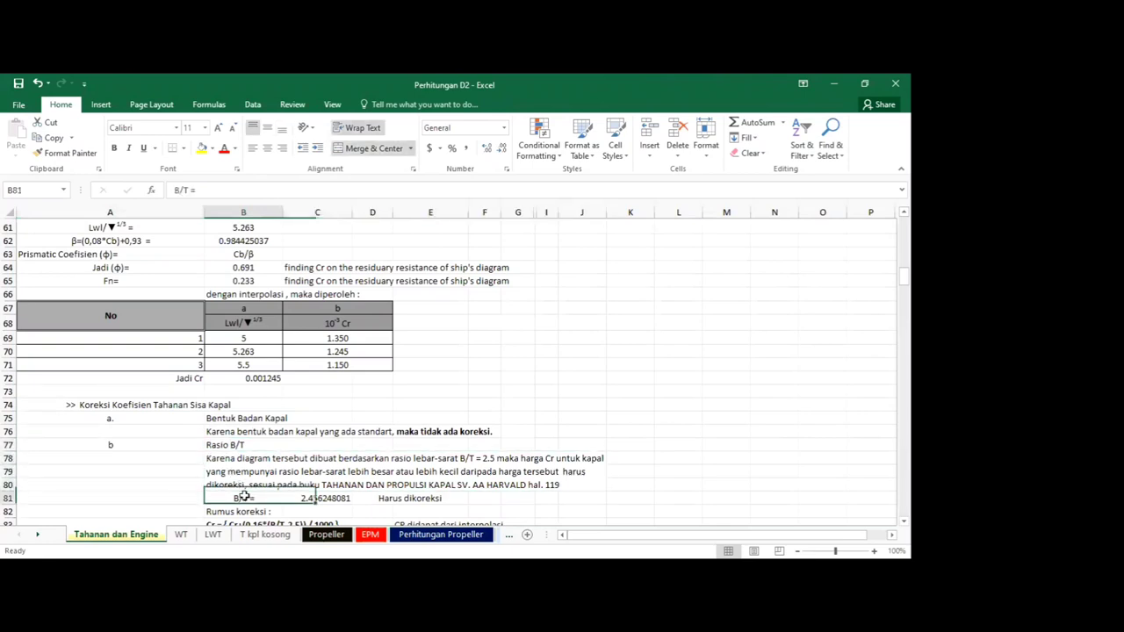
{"action": "scroll", "coordinate": [263, 488], "scroll_direction": "down", "scroll_amount": 1}
{"action": "left_click", "coordinate": [323, 457]}
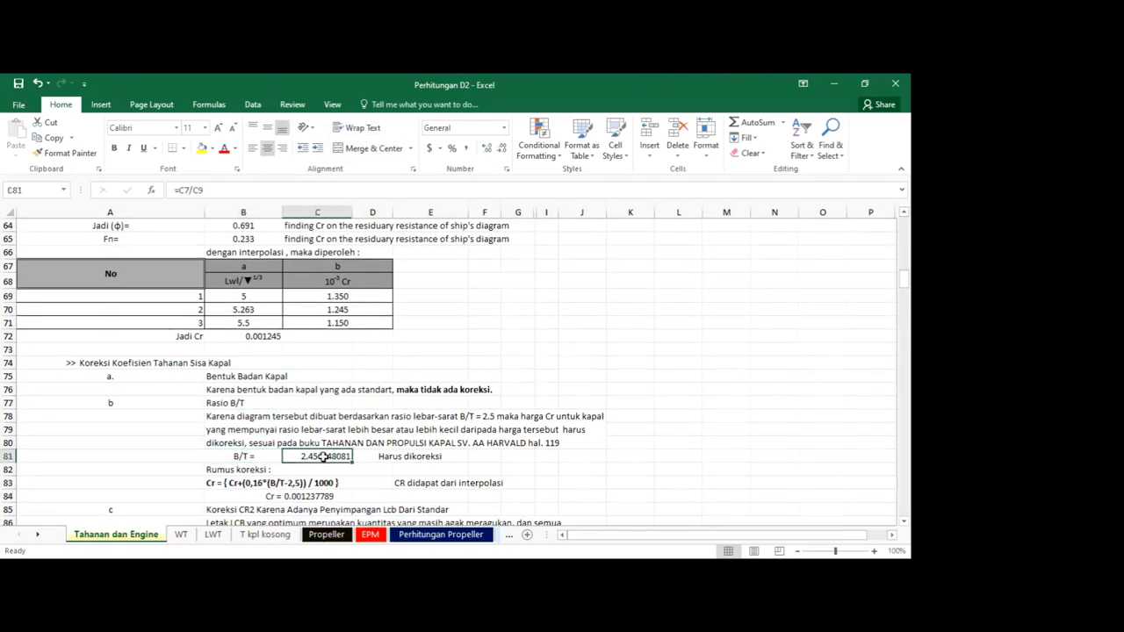
{"action": "scroll", "coordinate": [318, 457], "scroll_direction": "down", "scroll_amount": 1}
{"action": "left_click", "coordinate": [309, 455]}
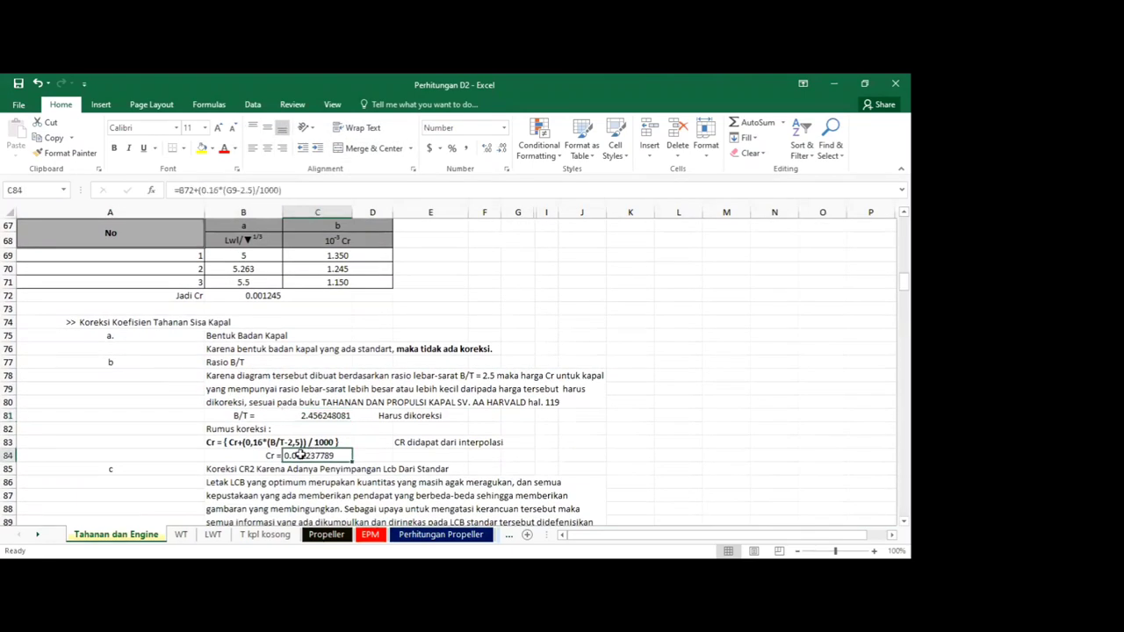
Step: Review the LCB deviation correction and examine the standard LCB chart against the Froude number
{"action": "scroll", "coordinate": [281, 457], "scroll_direction": "down", "scroll_amount": 2}
{"action": "scroll", "coordinate": [256, 460], "scroll_direction": "down", "scroll_amount": 6}
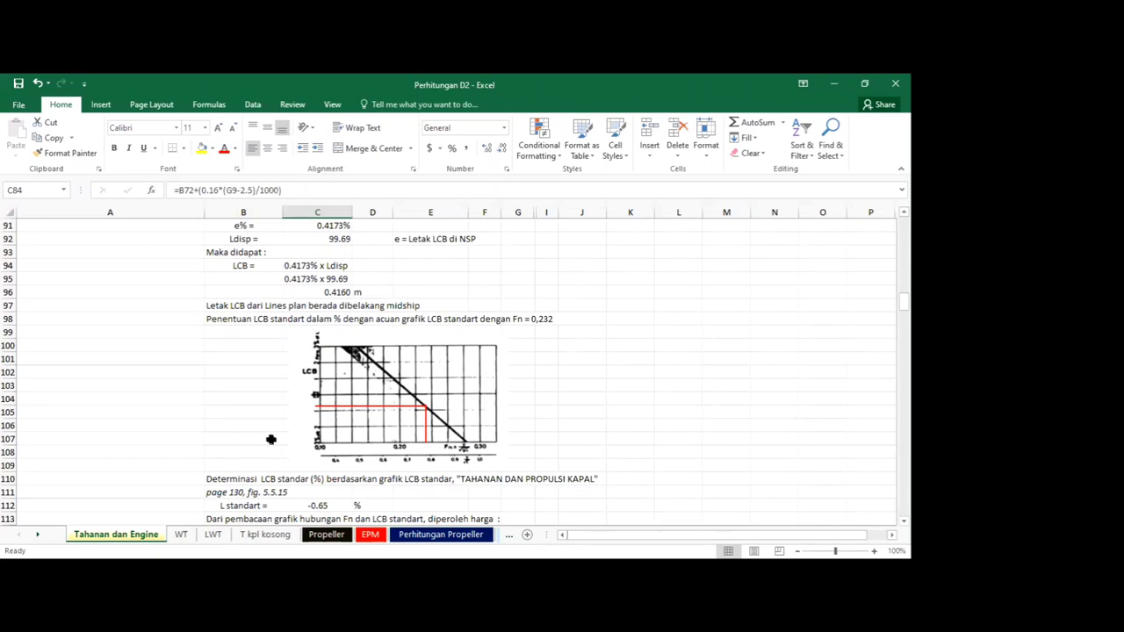
{"action": "left_click", "coordinate": [302, 399]}
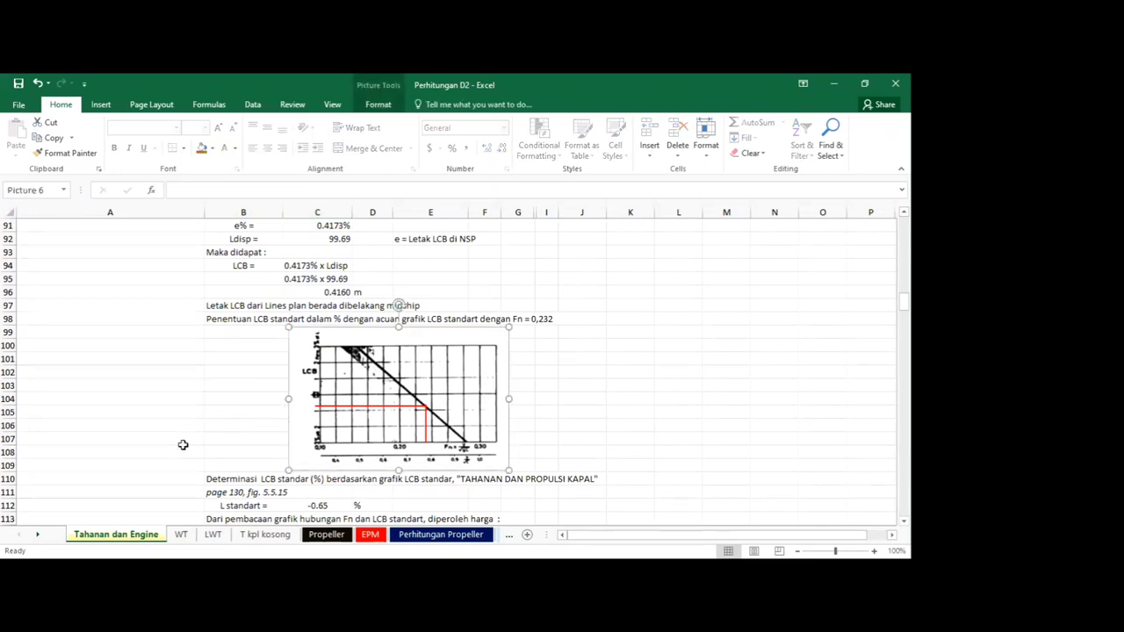
{"action": "left_click", "coordinate": [212, 416]}
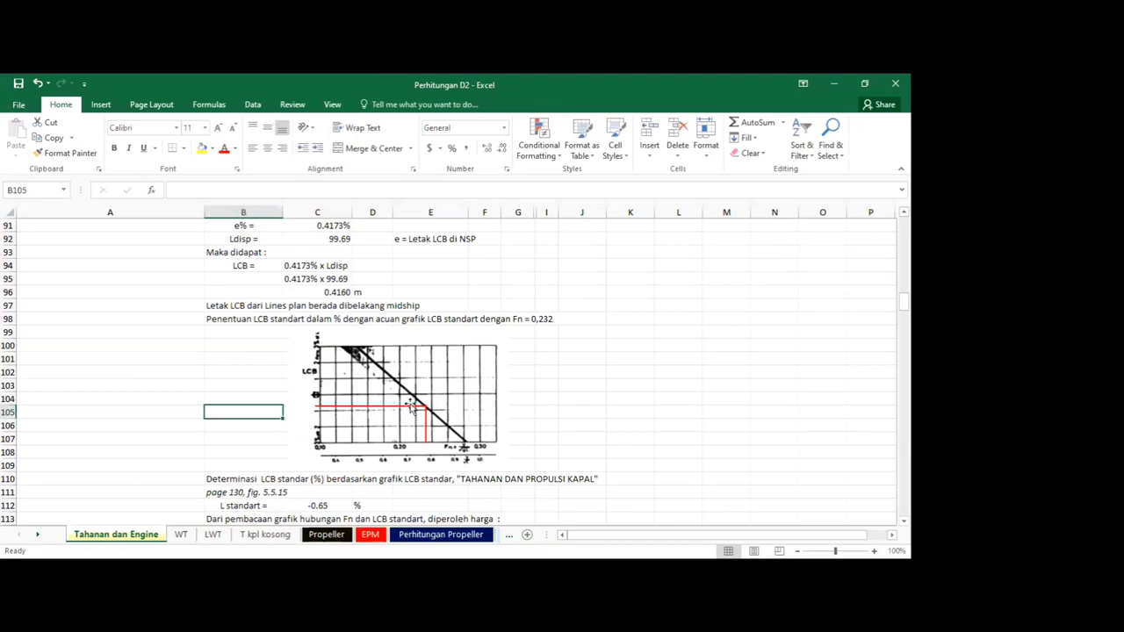
{"action": "left_click", "coordinate": [357, 463]}
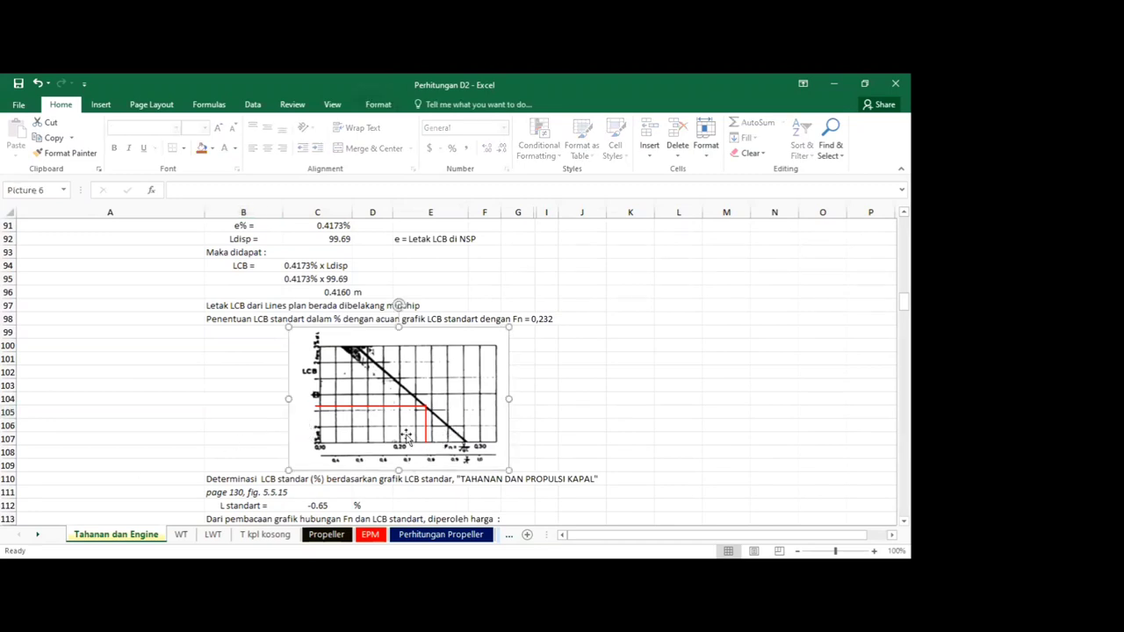
Step: Enlarge the standard LCB chart to examine its Froude number reading, and shrink it back to about its original size
{"action": "left_click_drag", "start_coordinate": [286, 326], "coordinate": [134, 254]}
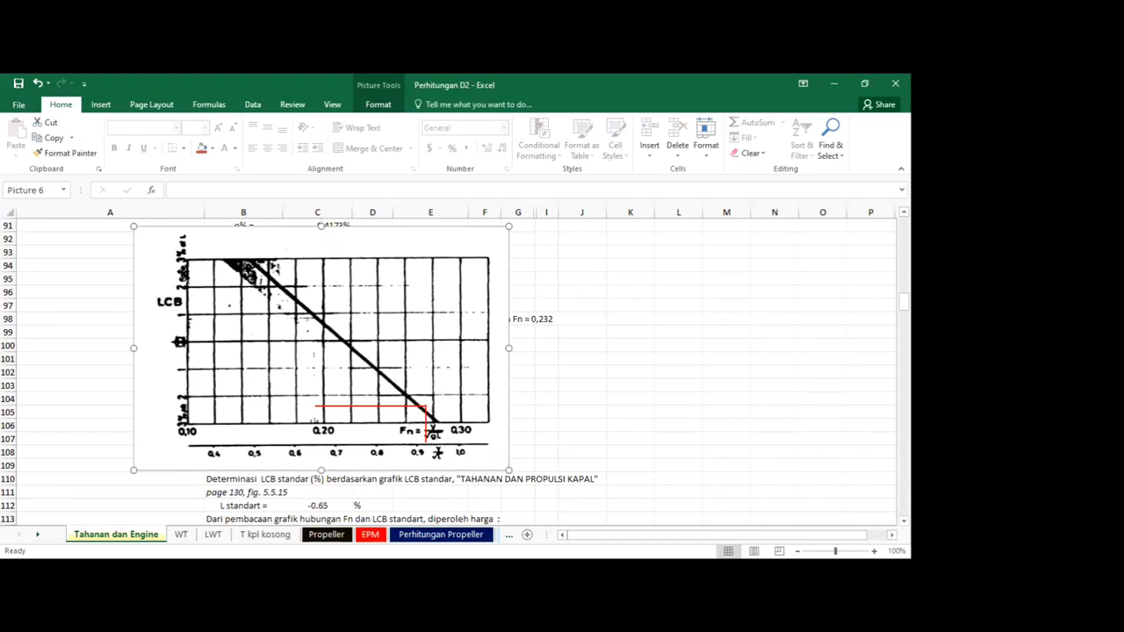
{"action": "left_click_drag", "start_coordinate": [133, 227], "coordinate": [290, 328]}
{"action": "left_click", "coordinate": [237, 371]}
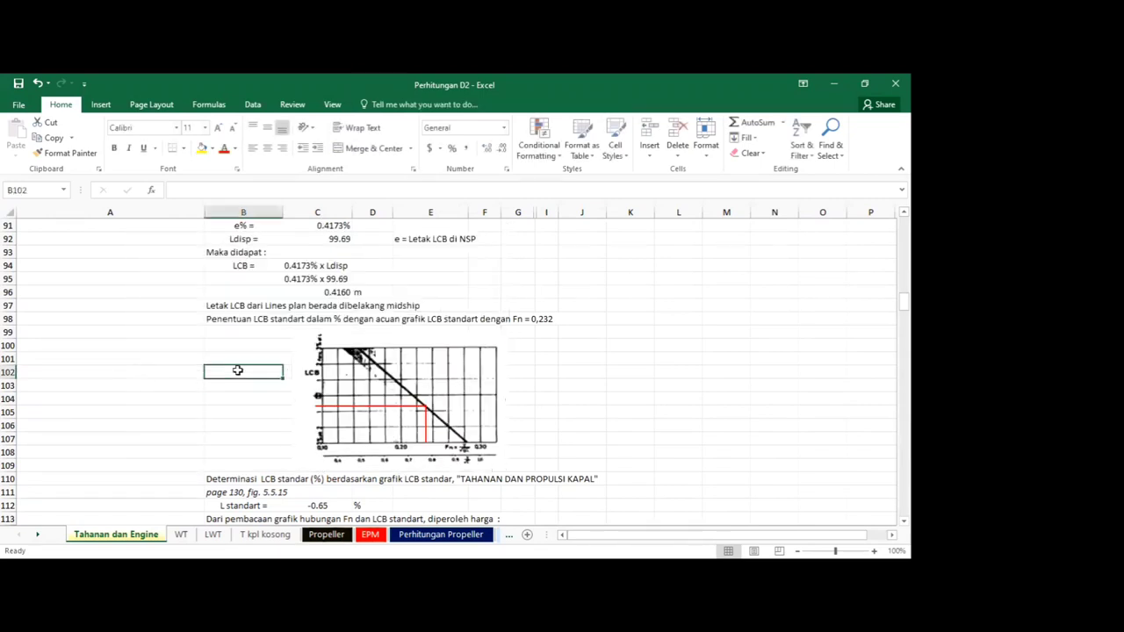
Step: Check the standard LCB percentage in C112 and read through the LCB deviation calculation below it
{"action": "scroll", "coordinate": [237, 371], "scroll_direction": "down", "scroll_amount": 1}
{"action": "left_click", "coordinate": [314, 466]}
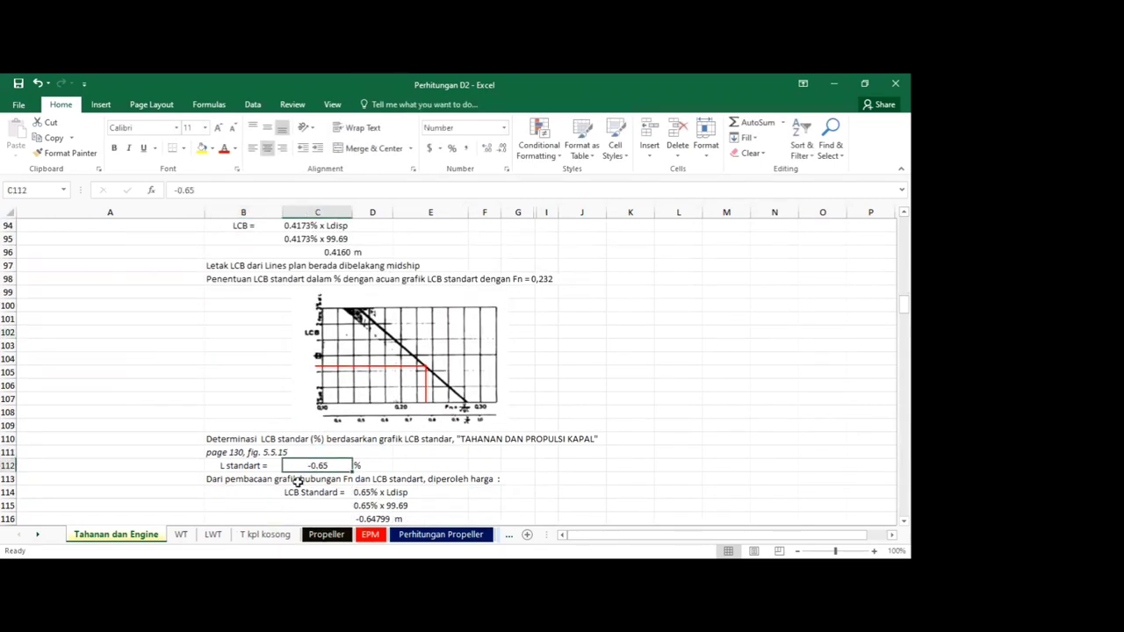
{"action": "scroll", "coordinate": [299, 481], "scroll_direction": "down", "scroll_amount": 6}
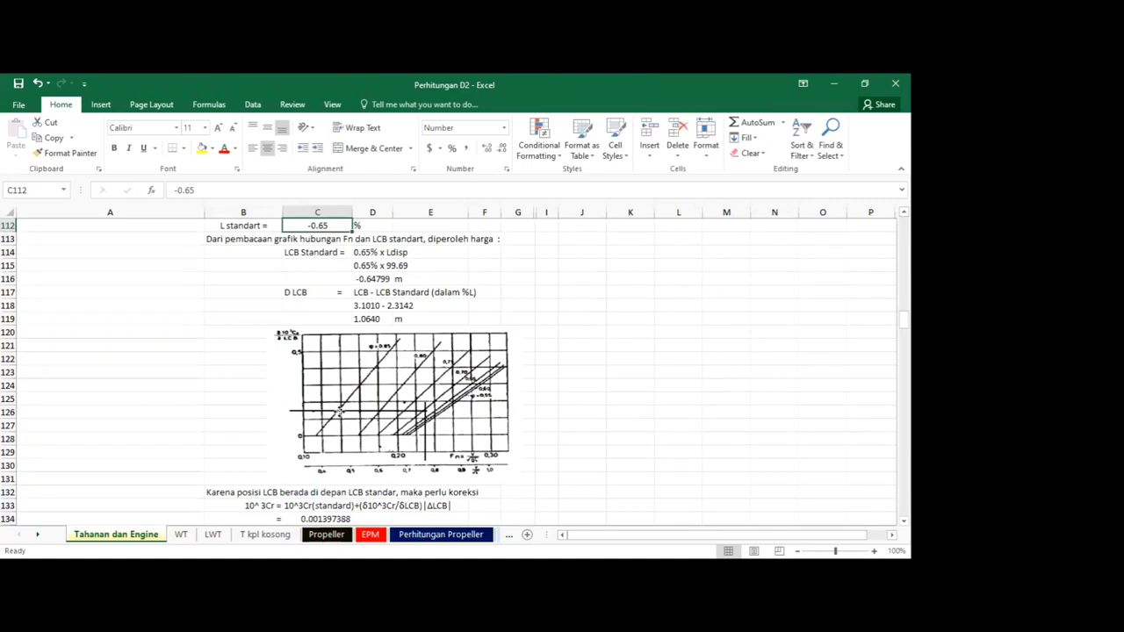
Step: Nudge the LCB correction chart beneath the D LCB calculation slightly downward and examine its reading lines
{"action": "left_click", "coordinate": [339, 411]}
{"action": "scroll", "coordinate": [339, 411], "scroll_direction": "down", "scroll_amount": 1}
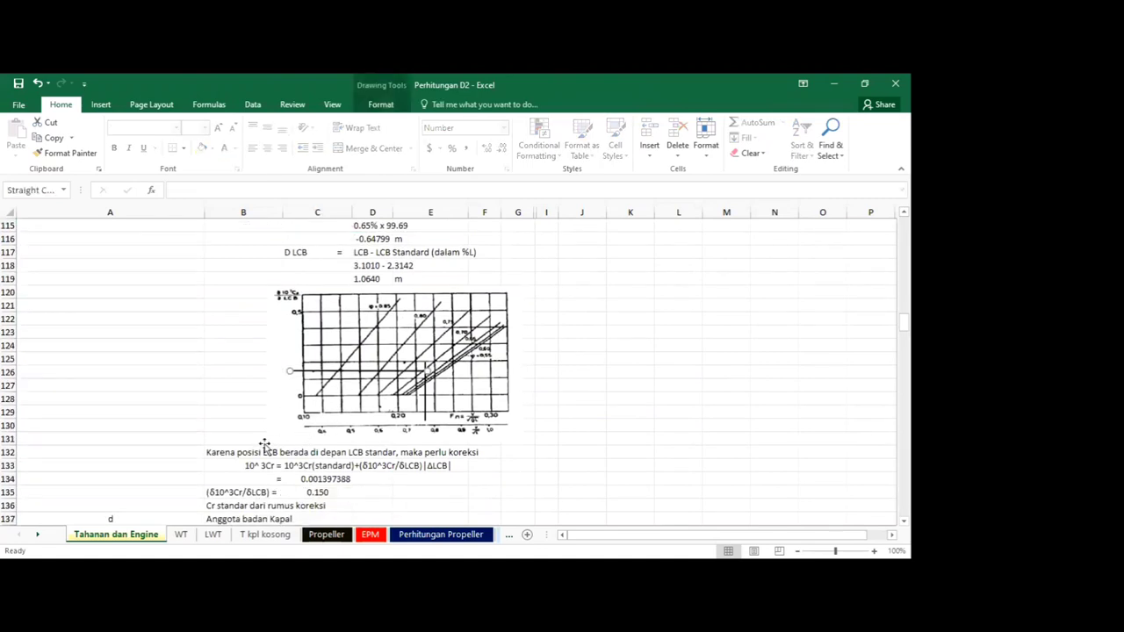
{"action": "left_click", "coordinate": [615, 413]}
{"action": "left_click_drag", "start_coordinate": [494, 380], "coordinate": [495, 385]}
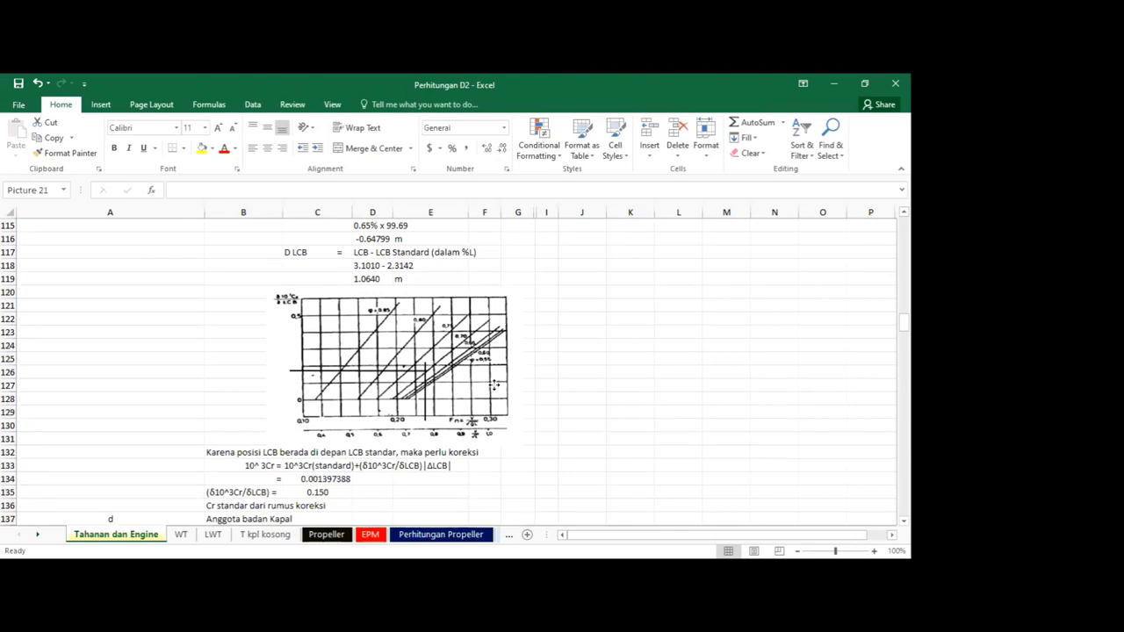
{"action": "left_click", "coordinate": [552, 376]}
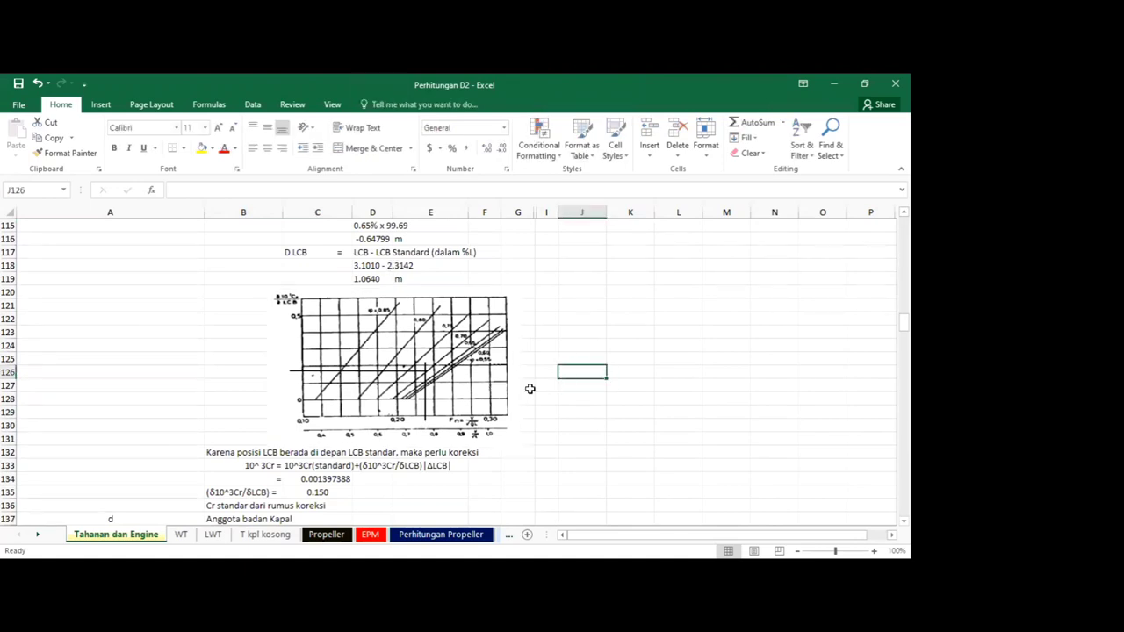
{"action": "left_click", "coordinate": [419, 388]}
{"action": "left_click", "coordinate": [147, 400]}
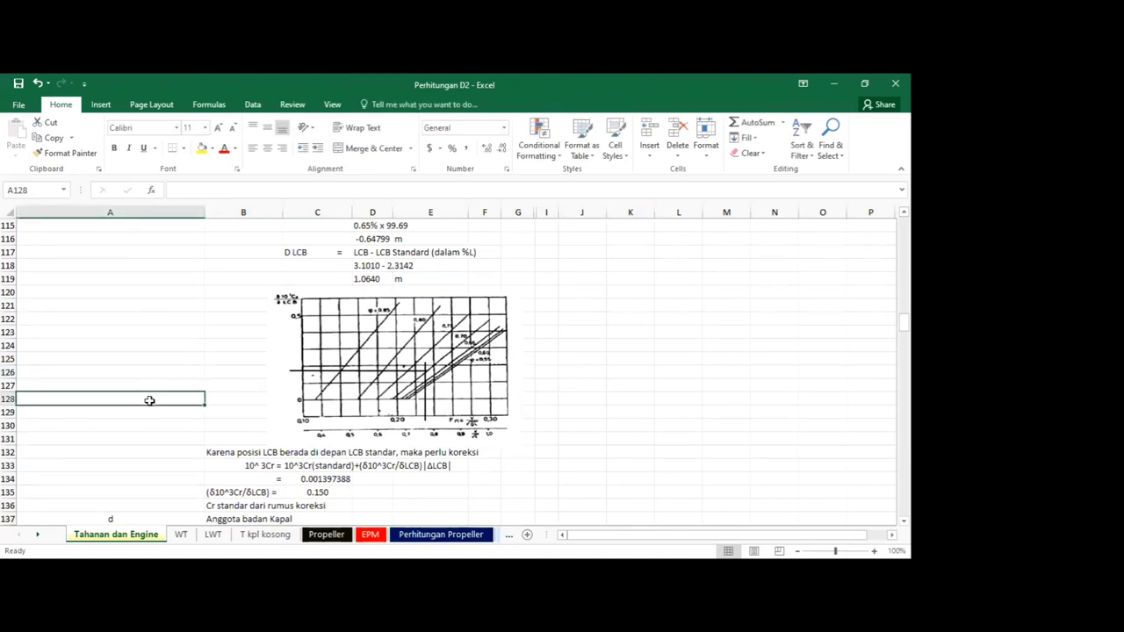
{"action": "mouse_move", "coordinate": [323, 373]}
{"action": "left_mouse_down"}
{"action": "mouse_move", "coordinate": [301, 370]}
{"action": "mouse_move", "coordinate": [425, 370]}
{"action": "left_mouse_up"}
{"action": "left_click", "coordinate": [191, 398]}
Step: Review the Cr3 formula in C141 and the added resistance tables for the Ca coefficient under 3. Tahanan Tambahan
{"action": "scroll", "coordinate": [532, 447], "scroll_direction": "down", "scroll_amount": 4}
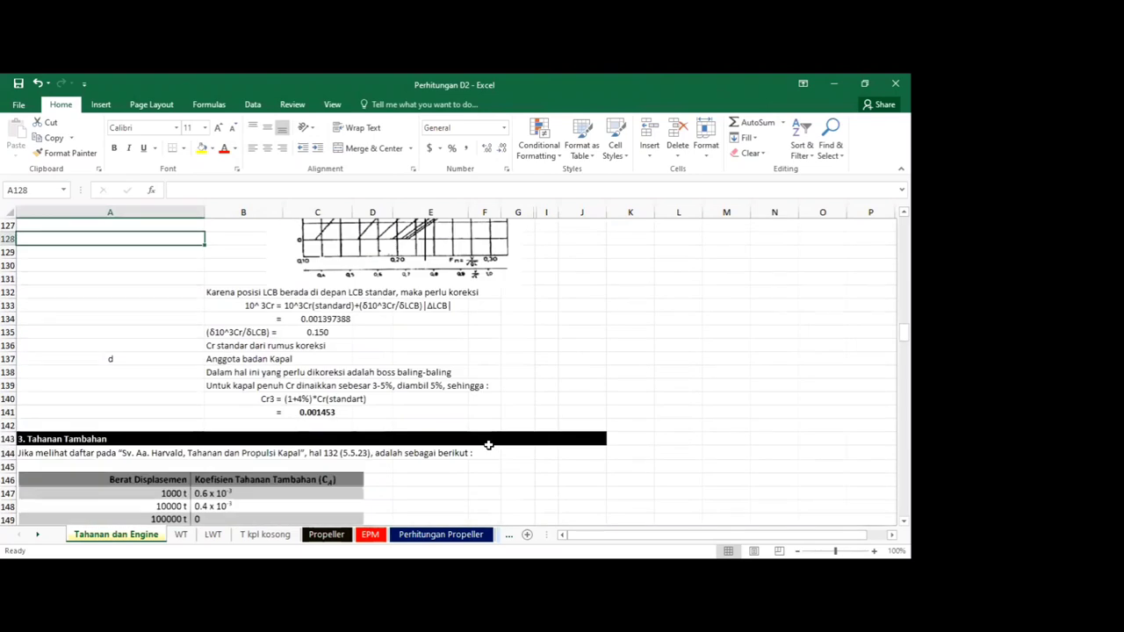
{"action": "left_click", "coordinate": [303, 413]}
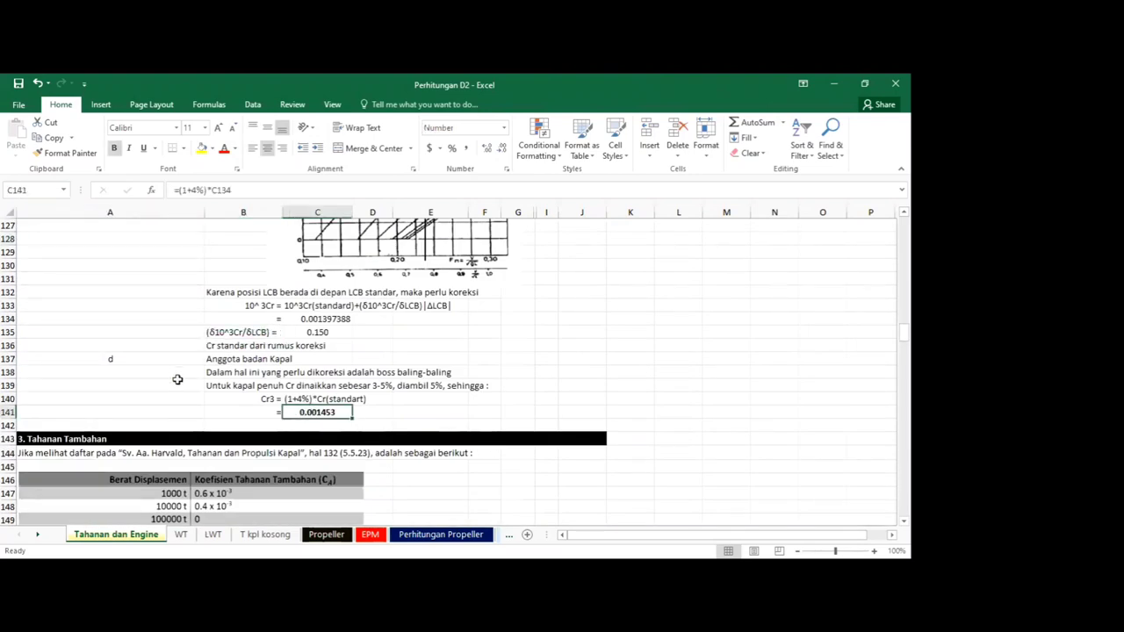
{"action": "left_click", "coordinate": [54, 439]}
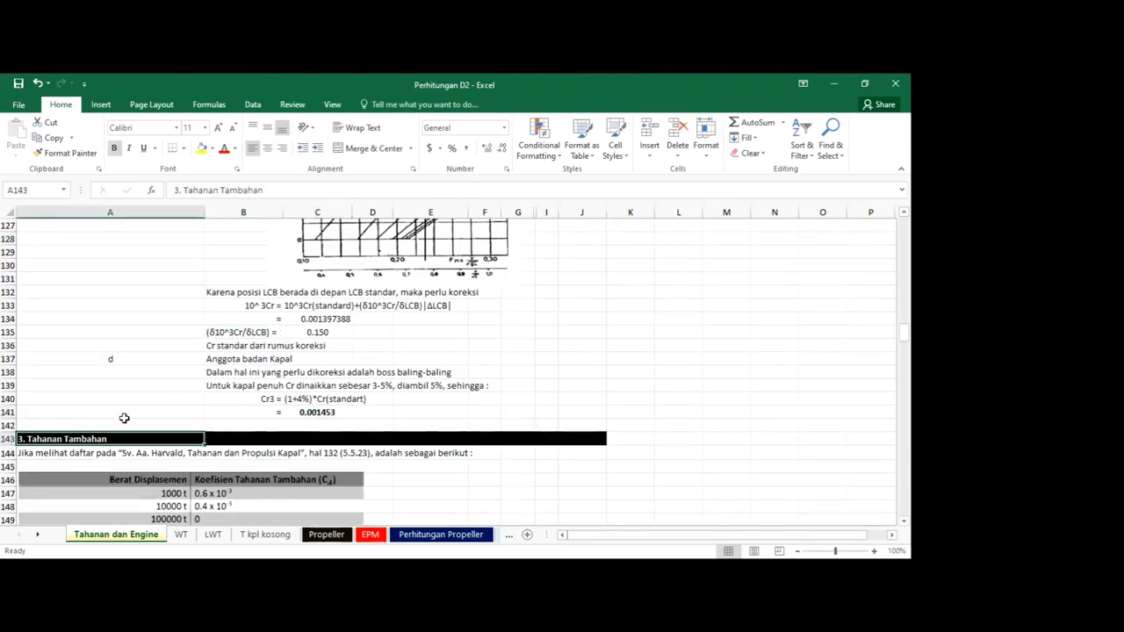
{"action": "scroll", "coordinate": [123, 419], "scroll_direction": "down", "scroll_amount": 4}
{"action": "left_click", "coordinate": [44, 296]}
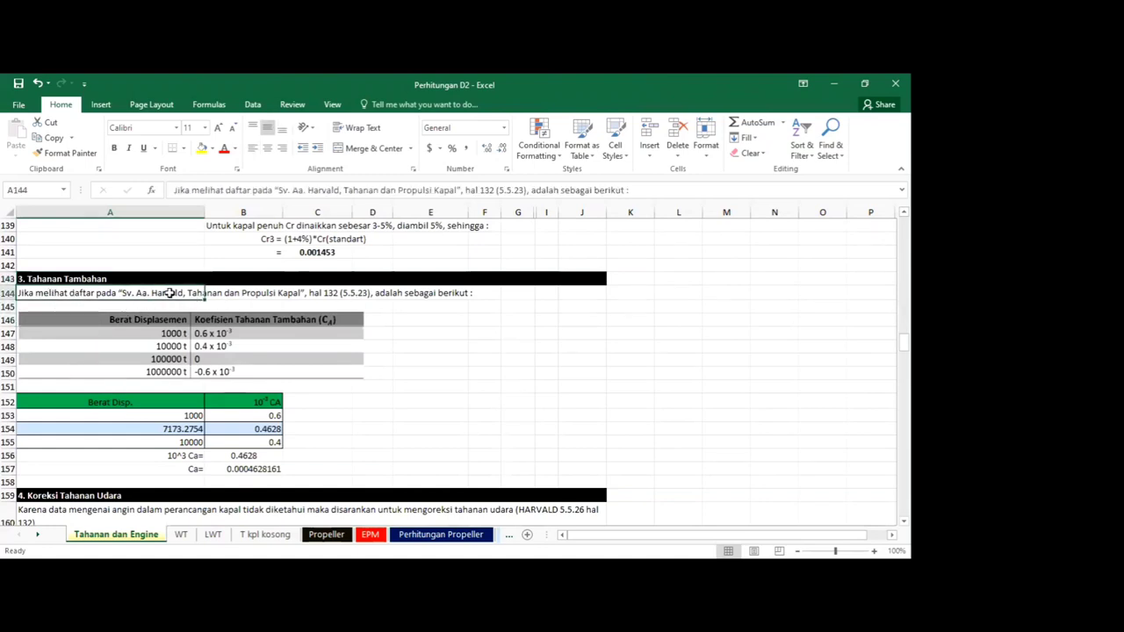
{"action": "left_click", "coordinate": [443, 401]}
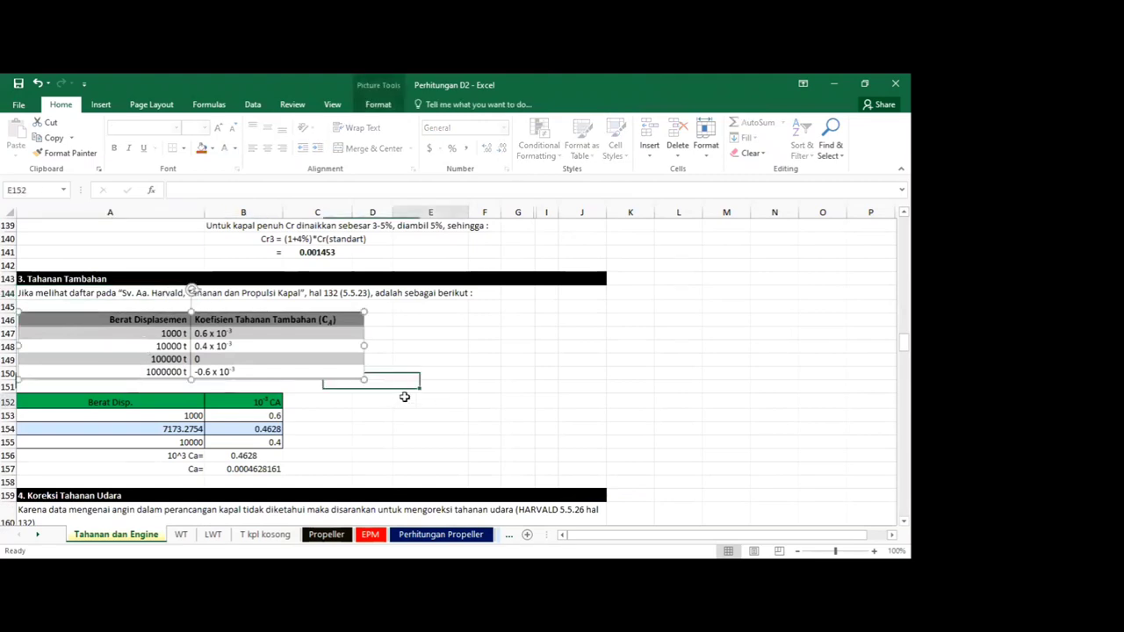
{"action": "left_click", "coordinate": [141, 419]}
{"action": "left_click", "coordinate": [151, 455]}
Step: Review the air resistance correction Caa and the steering resistance correction Cas in sections 4 and 5
{"action": "scroll", "coordinate": [323, 430], "scroll_direction": "down", "scroll_amount": 2}
{"action": "scroll", "coordinate": [323, 430], "scroll_direction": "down", "scroll_amount": 1}
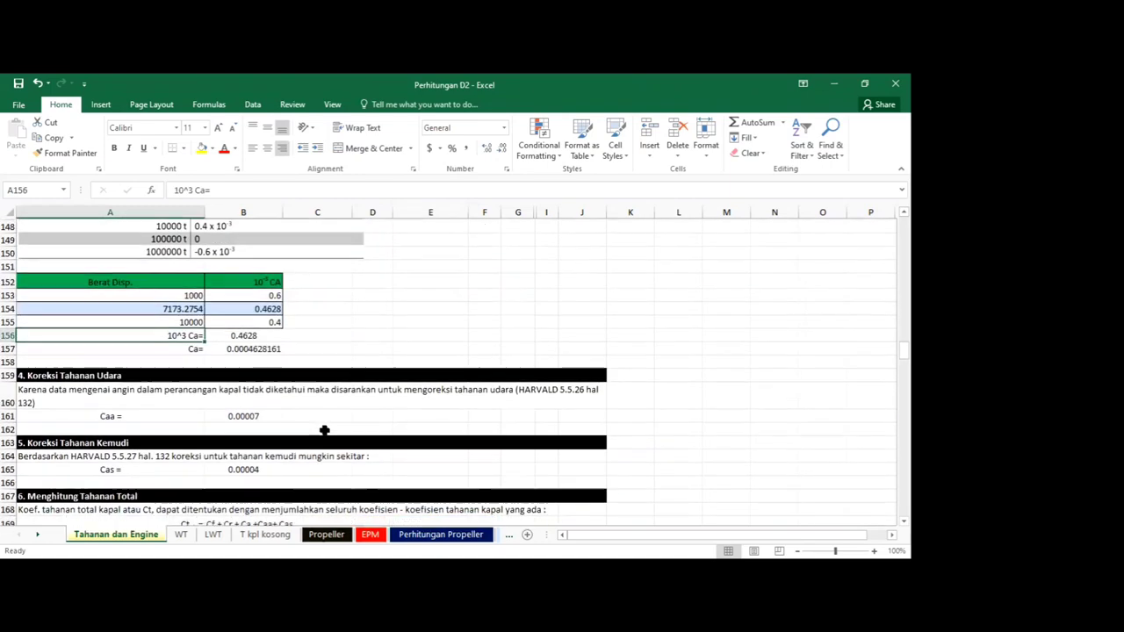
{"action": "left_click", "coordinate": [74, 394]}
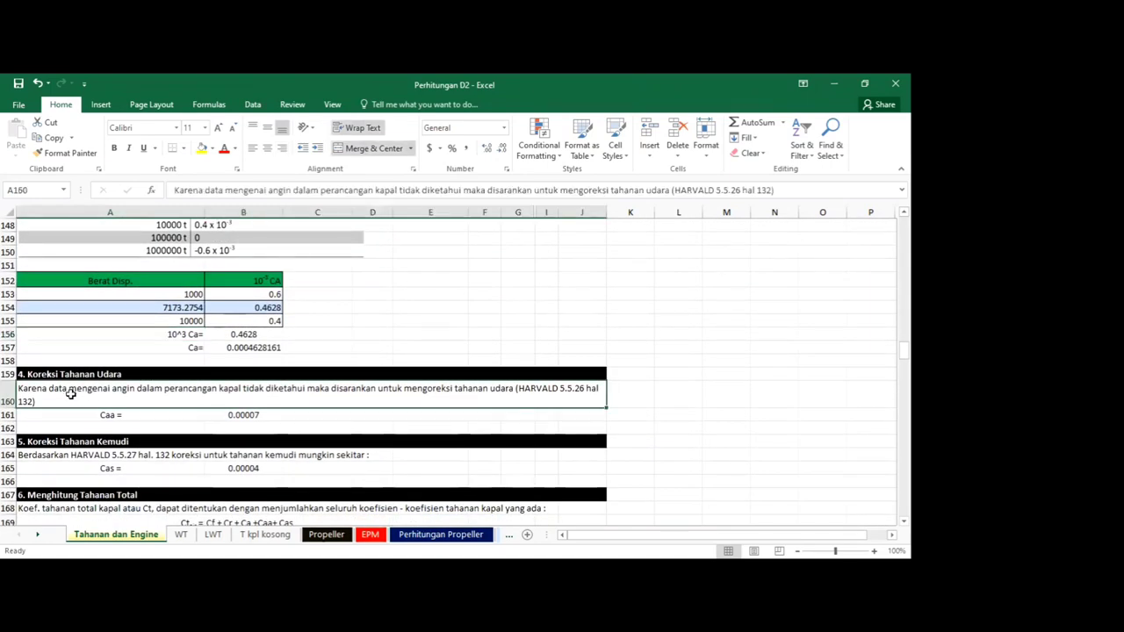
{"action": "scroll", "coordinate": [84, 409], "scroll_direction": "down", "scroll_amount": 2}
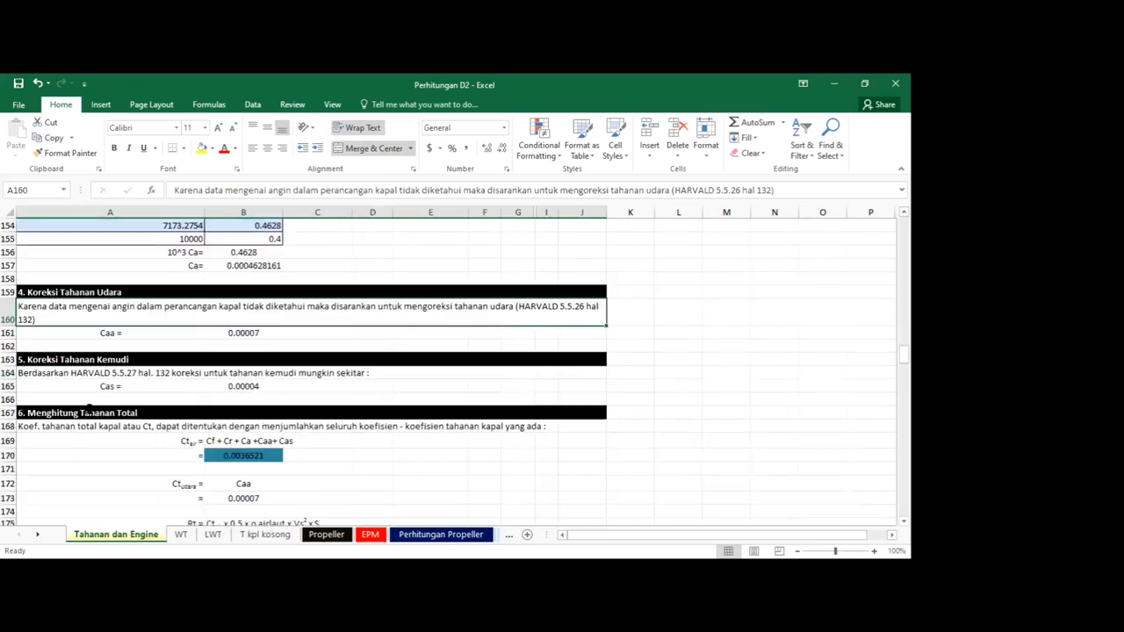
{"action": "left_click", "coordinate": [105, 389]}
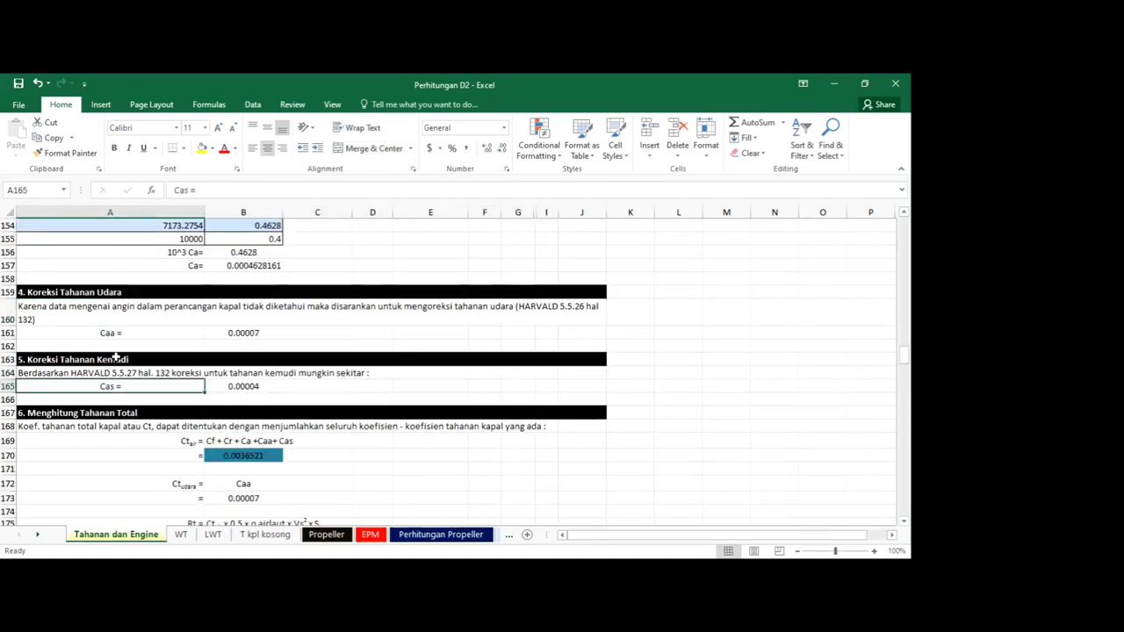
{"action": "left_click", "coordinate": [112, 359]}
{"action": "left_click", "coordinate": [107, 385]}
Step: Examine the total resistance section, including the Rt formula in B176 and the service resistance formula in B182
{"action": "scroll", "coordinate": [220, 452], "scroll_direction": "down", "scroll_amount": 2}
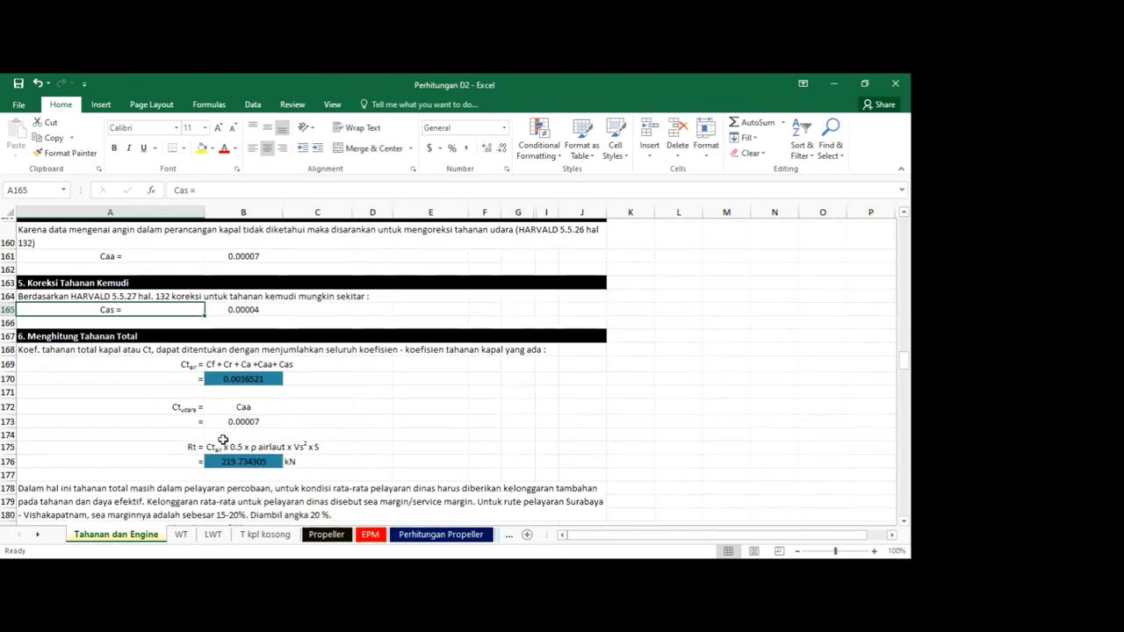
{"action": "left_click", "coordinate": [230, 461]}
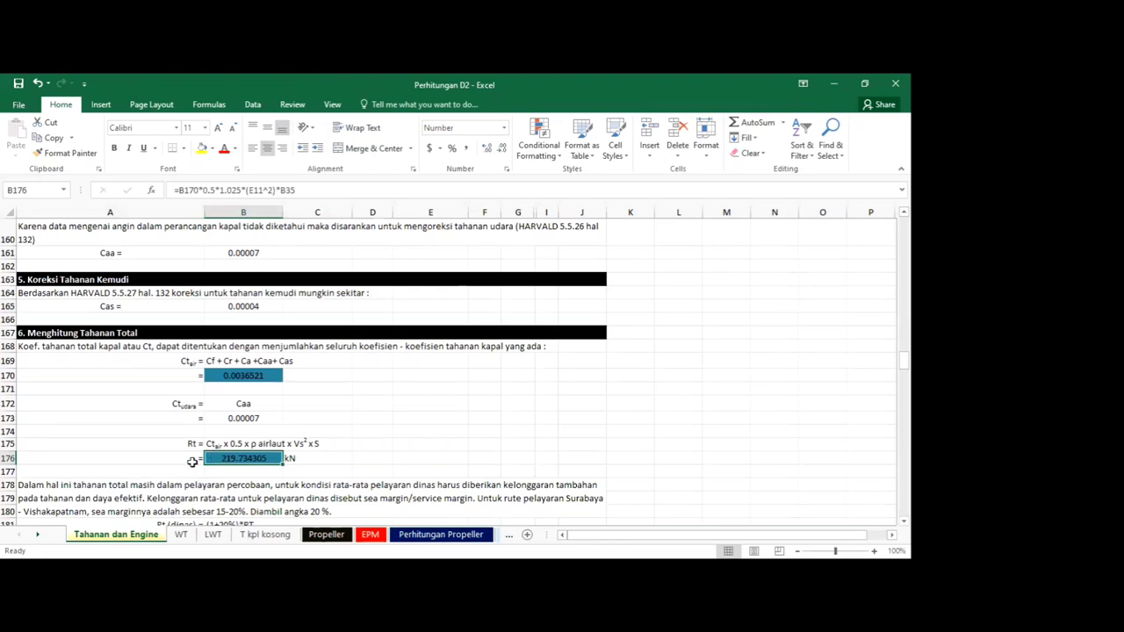
{"action": "scroll", "coordinate": [121, 462], "scroll_direction": "down", "scroll_amount": 1}
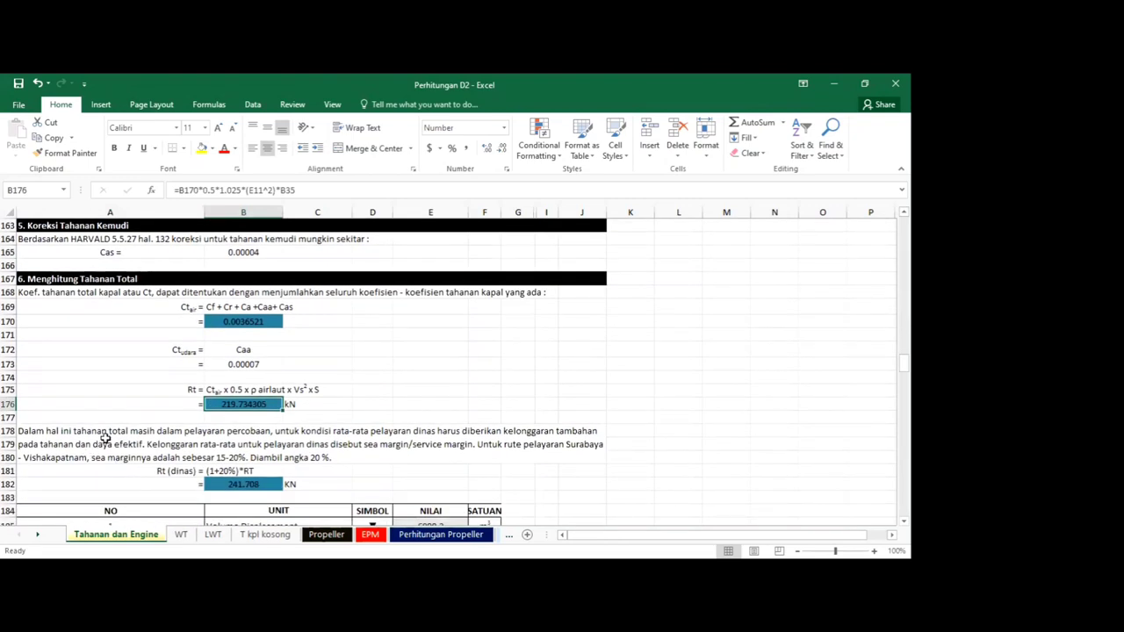
{"action": "scroll", "coordinate": [105, 437], "scroll_direction": "down", "scroll_amount": 1}
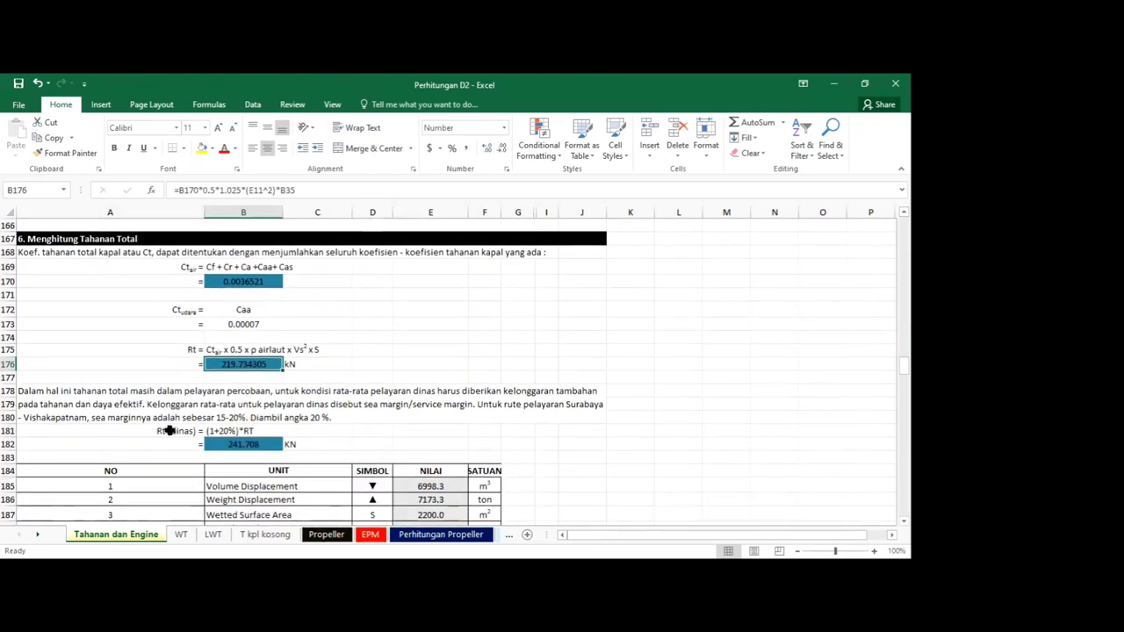
{"action": "left_click", "coordinate": [242, 444]}
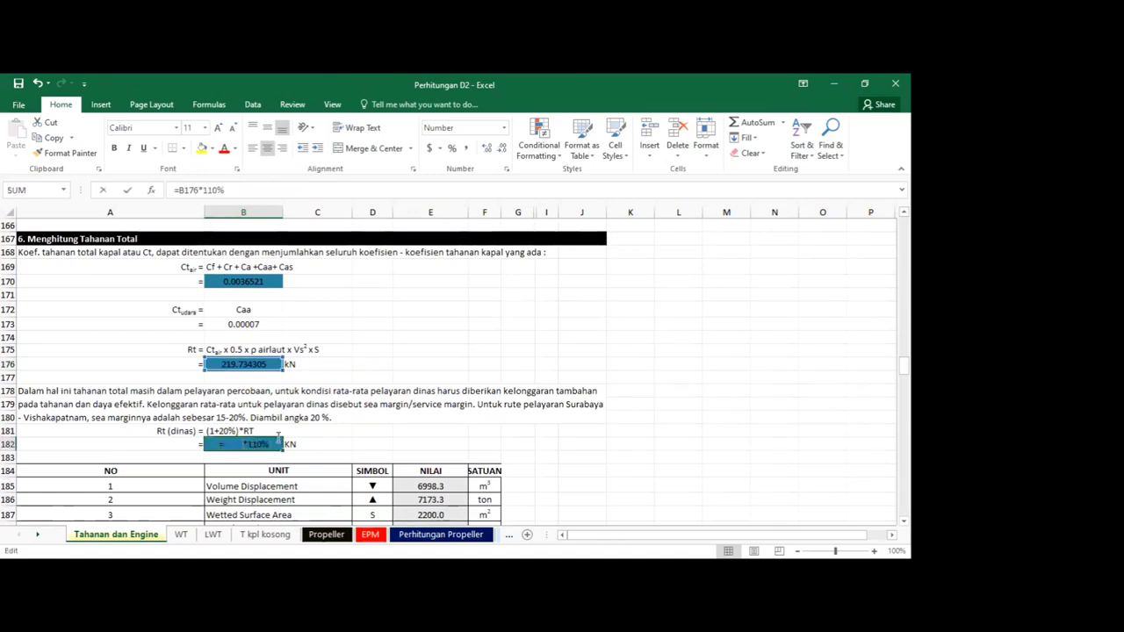
{"action": "left_click", "coordinate": [330, 441]}
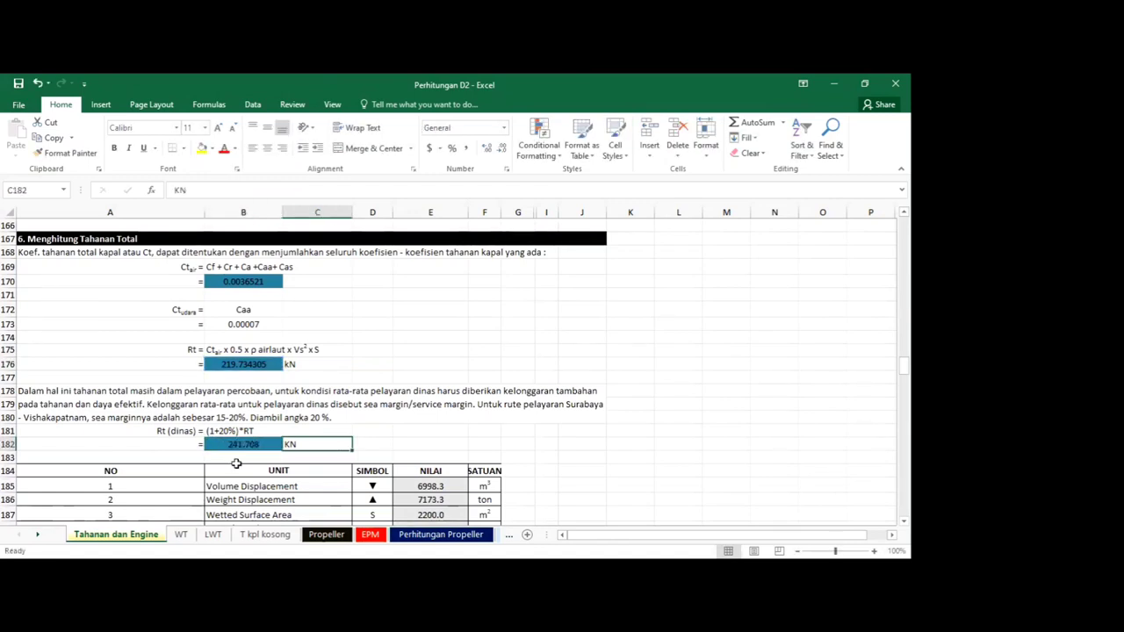
{"action": "left_click", "coordinate": [229, 362]}
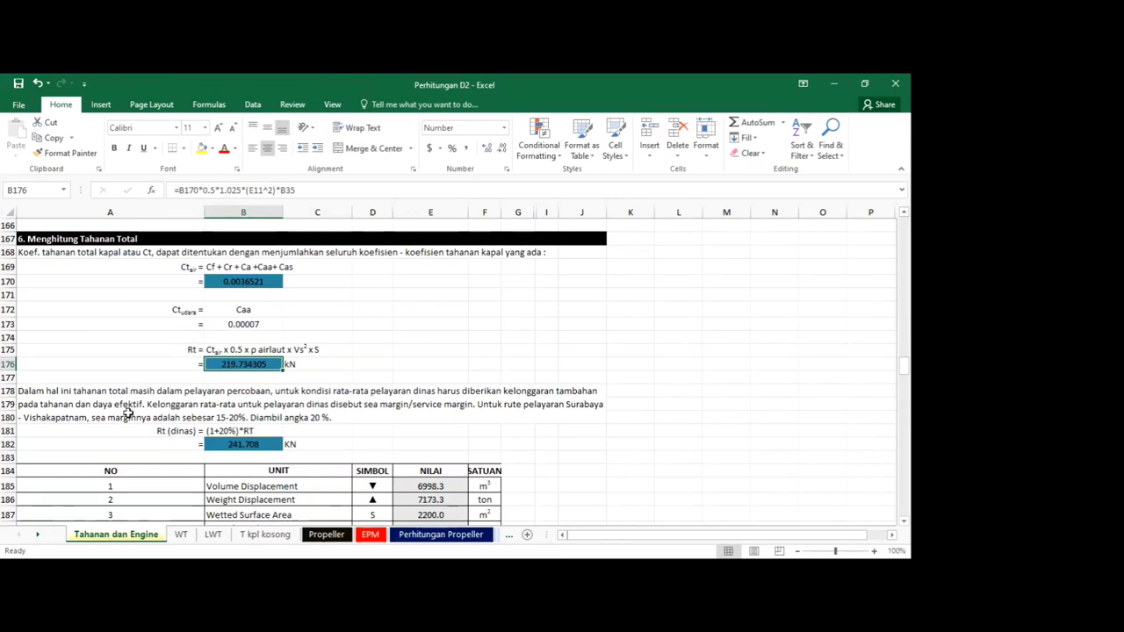
Step: Review the resistance summary table in rows 185 to 194, checking the source formulas of the Froude number and operating resistance
{"action": "scroll", "coordinate": [127, 424], "scroll_direction": "down", "scroll_amount": 4}
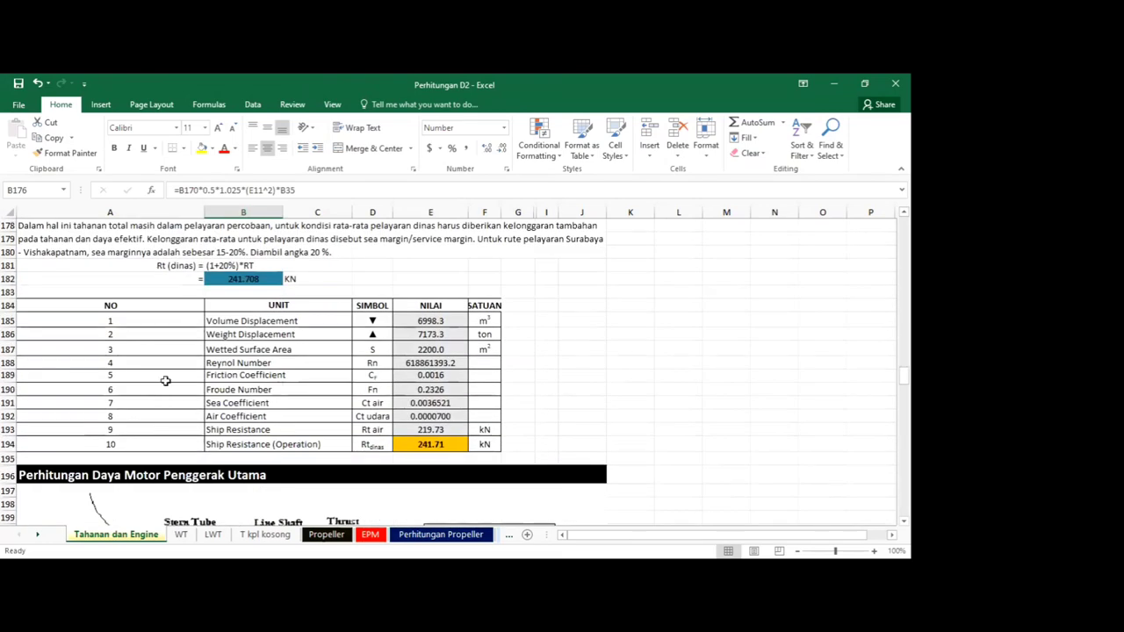
{"action": "left_click_drag", "start_coordinate": [101, 318], "coordinate": [430, 446]}
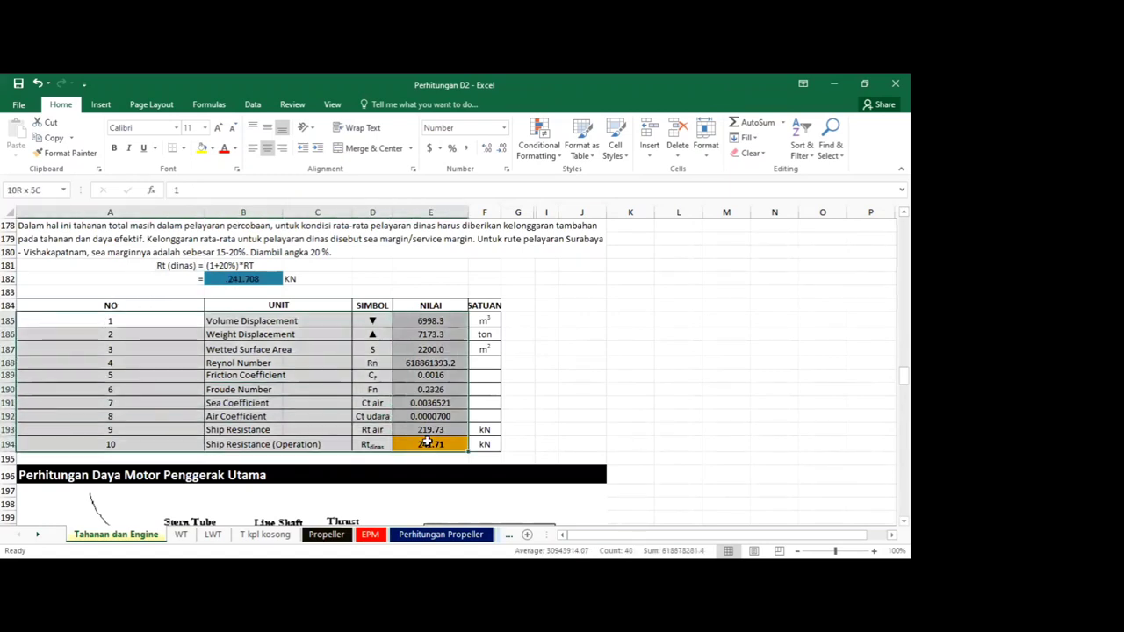
{"action": "left_click", "coordinate": [432, 322]}
{"action": "left_click", "coordinate": [430, 389]}
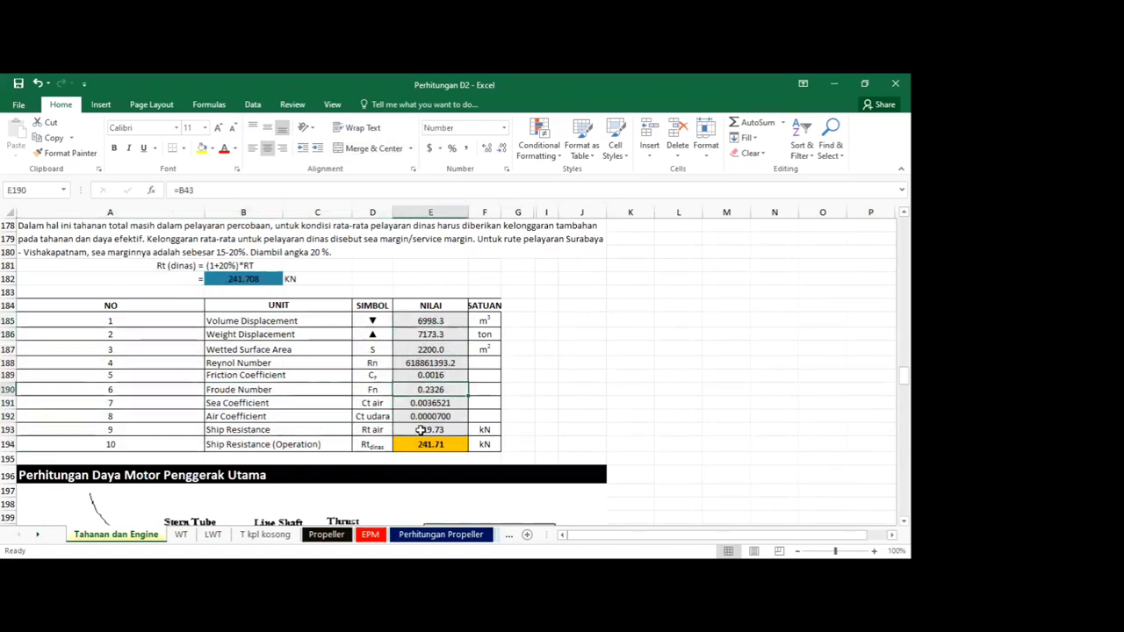
{"action": "double_click", "coordinate": [421, 444]}
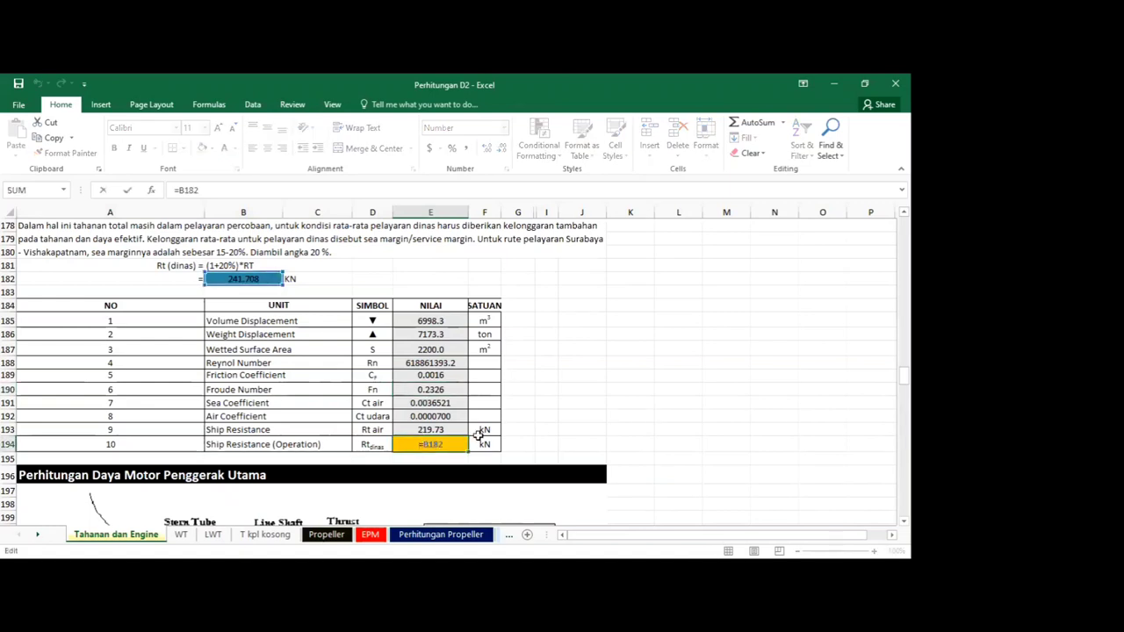
{"action": "key", "text": "Escape"}
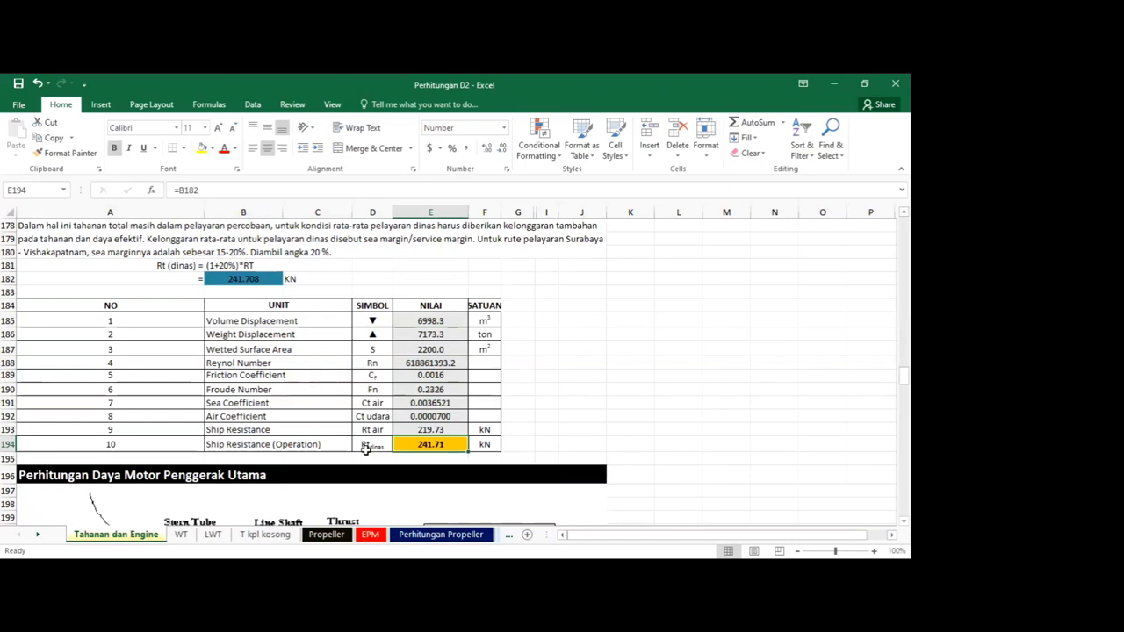
Step: View the shaft and prime mover diagram under Perhitungan Daya Motor Penggerak Utama
{"action": "scroll", "coordinate": [367, 454], "scroll_direction": "down", "scroll_amount": 4}
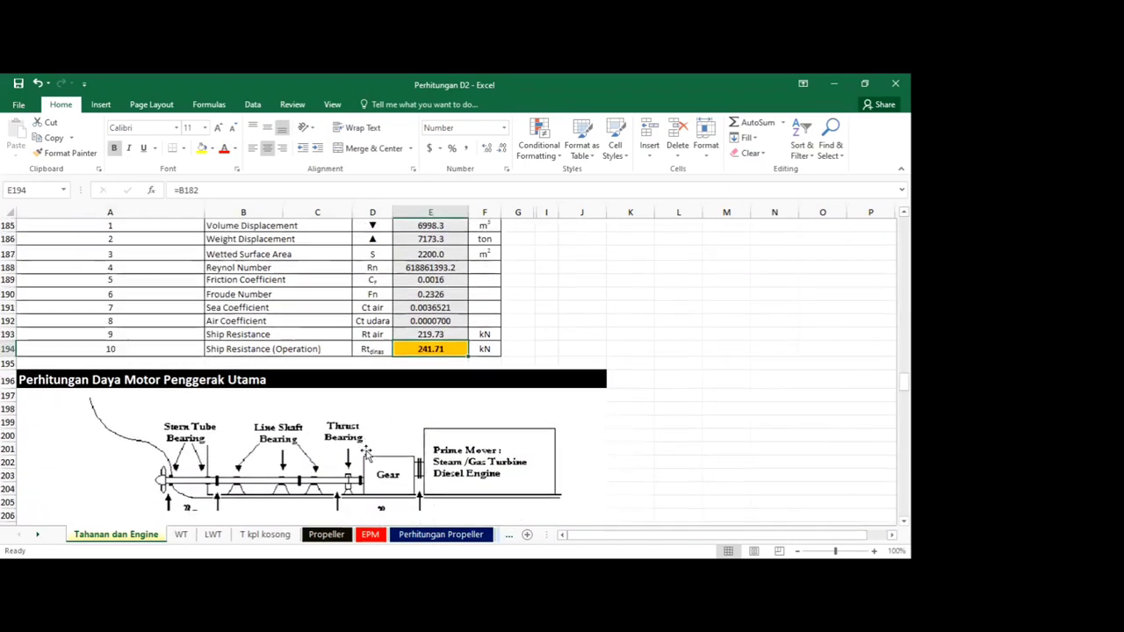
{"action": "left_click", "coordinate": [372, 445]}
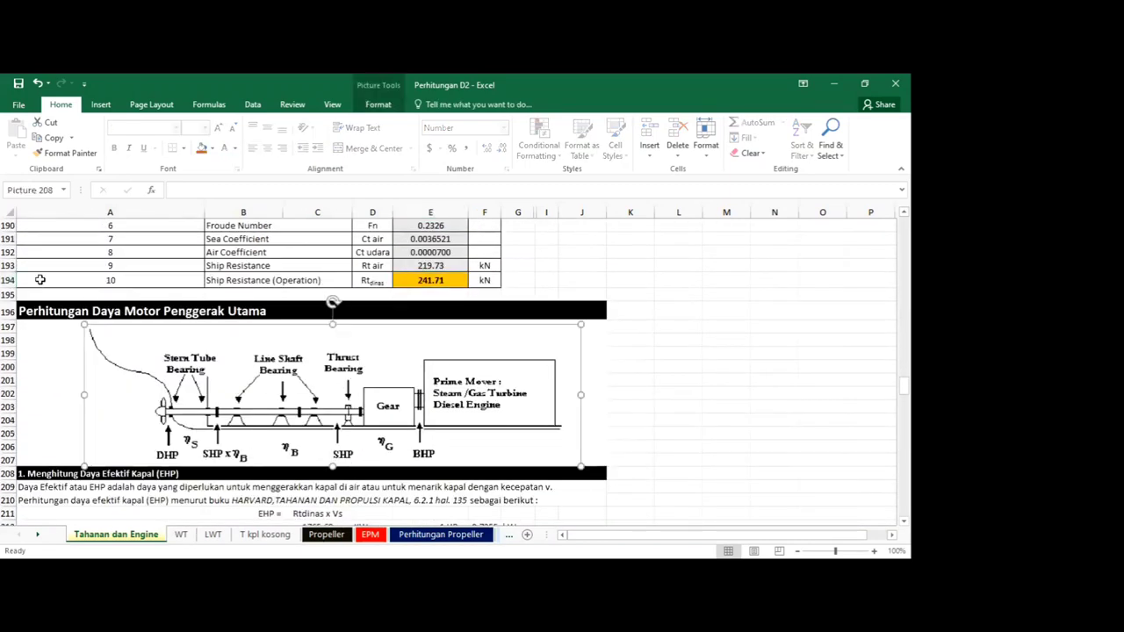
{"action": "left_click", "coordinate": [98, 310]}
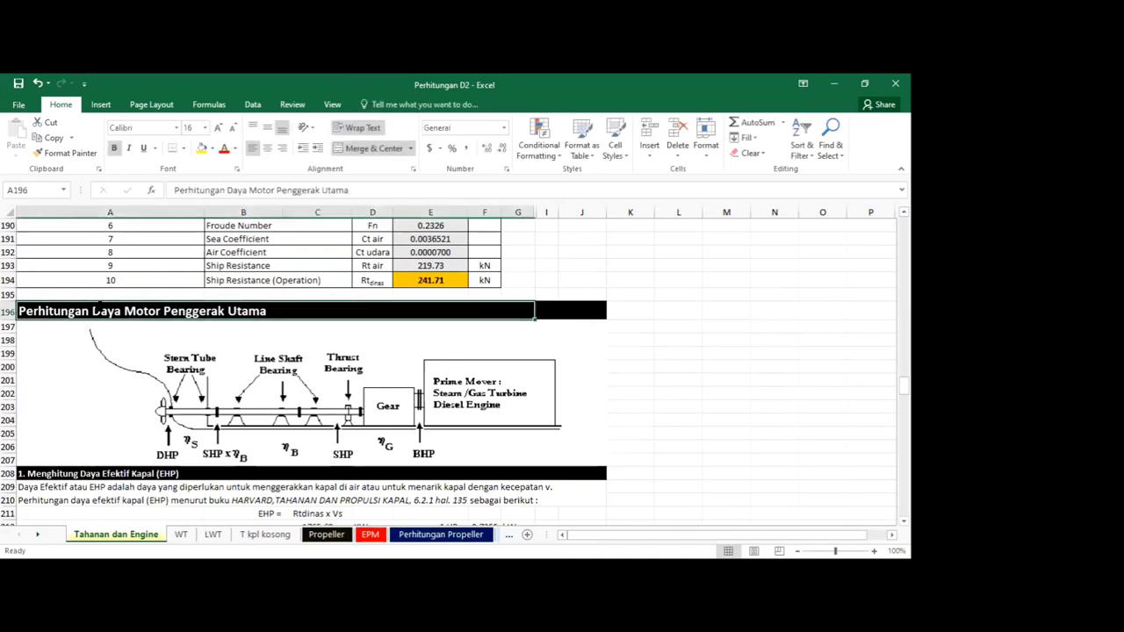
Step: Review the effective power (EHP) calculation and the DHP formula in the propeller stern tube power section
{"action": "scroll", "coordinate": [112, 389], "scroll_direction": "down", "scroll_amount": 3}
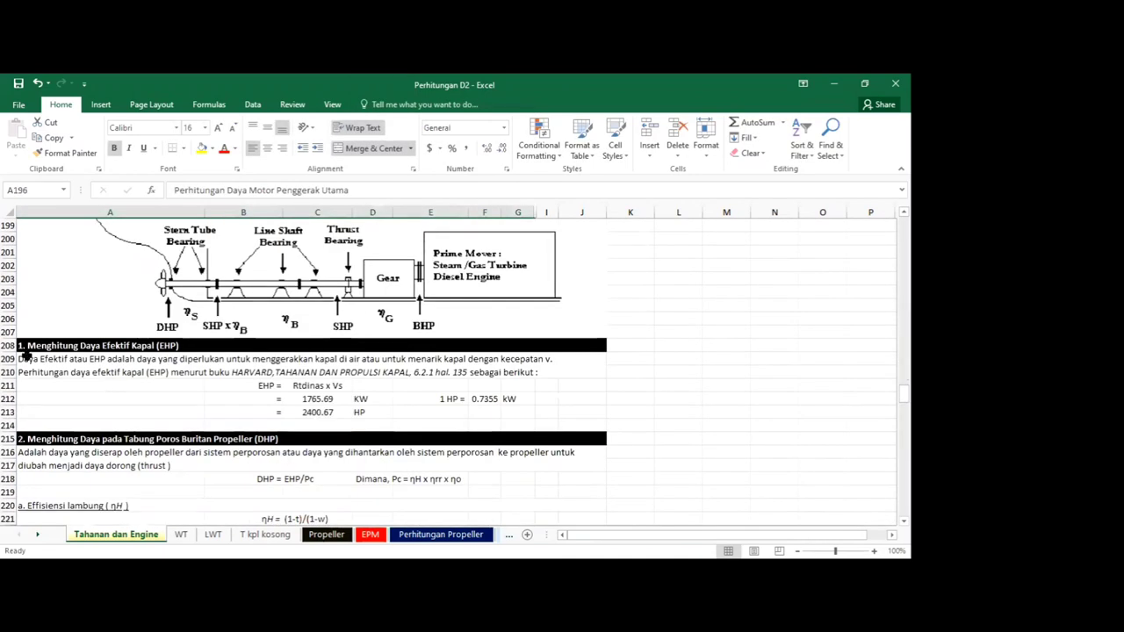
{"action": "left_click", "coordinate": [30, 360]}
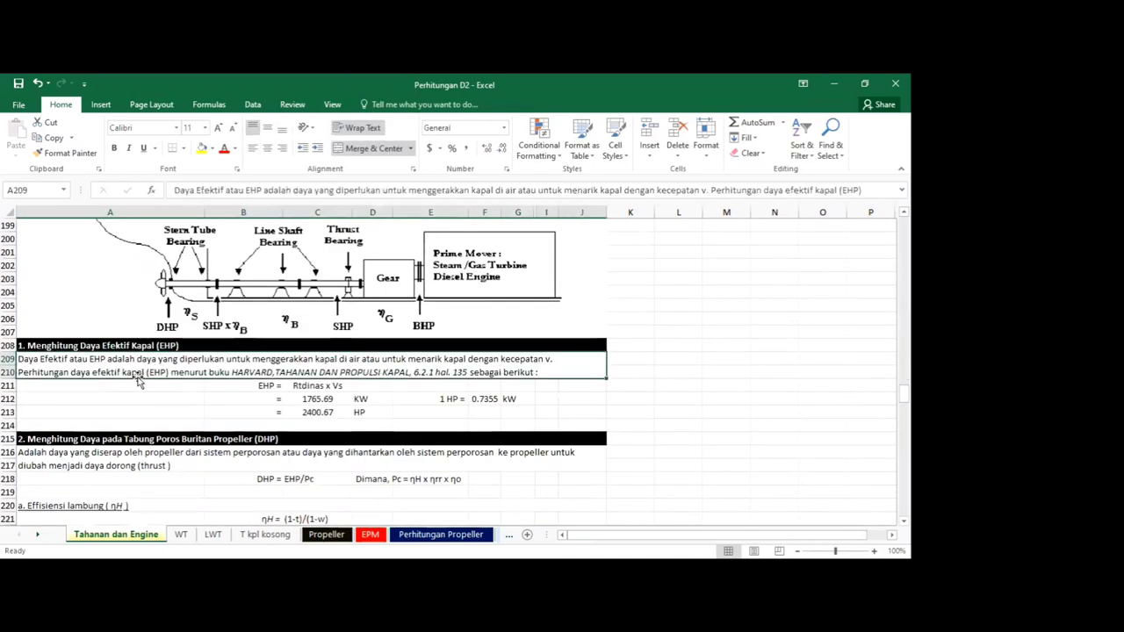
{"action": "scroll", "coordinate": [138, 379], "scroll_direction": "down", "scroll_amount": 1}
{"action": "left_click", "coordinate": [307, 358]}
{"action": "left_click", "coordinate": [267, 438]}
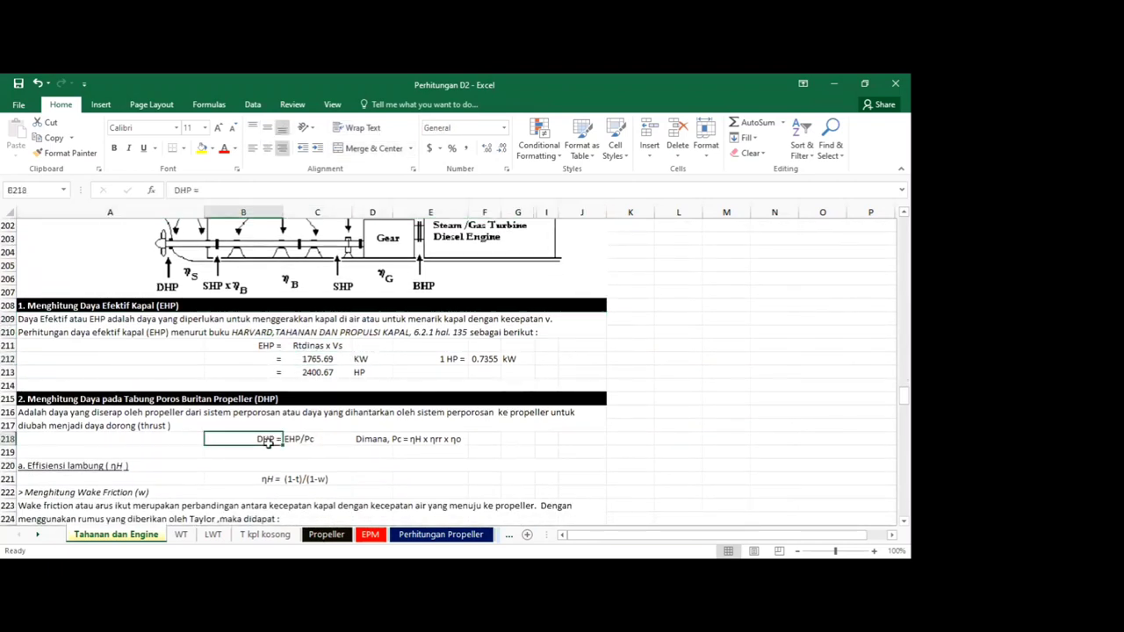
Step: Review the hull, relative rotative and propulsion efficiencies, then check the propulsive coefficient (Pc) formula in C248
{"action": "scroll", "coordinate": [262, 452], "scroll_direction": "down", "scroll_amount": 3}
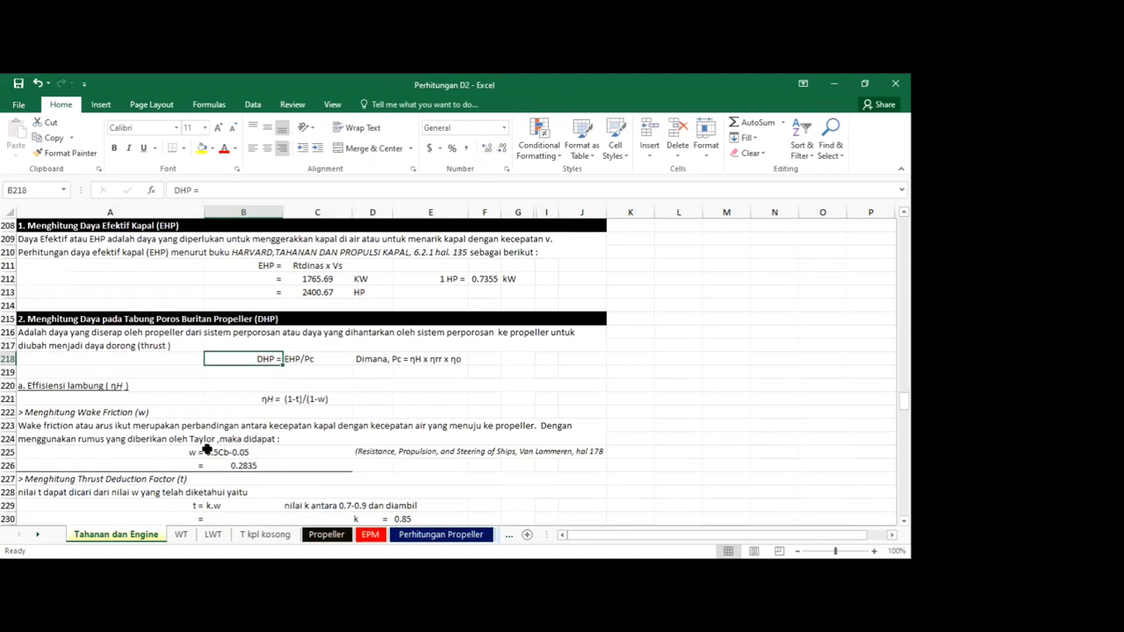
{"action": "scroll", "coordinate": [110, 386], "scroll_direction": "down", "scroll_amount": 3}
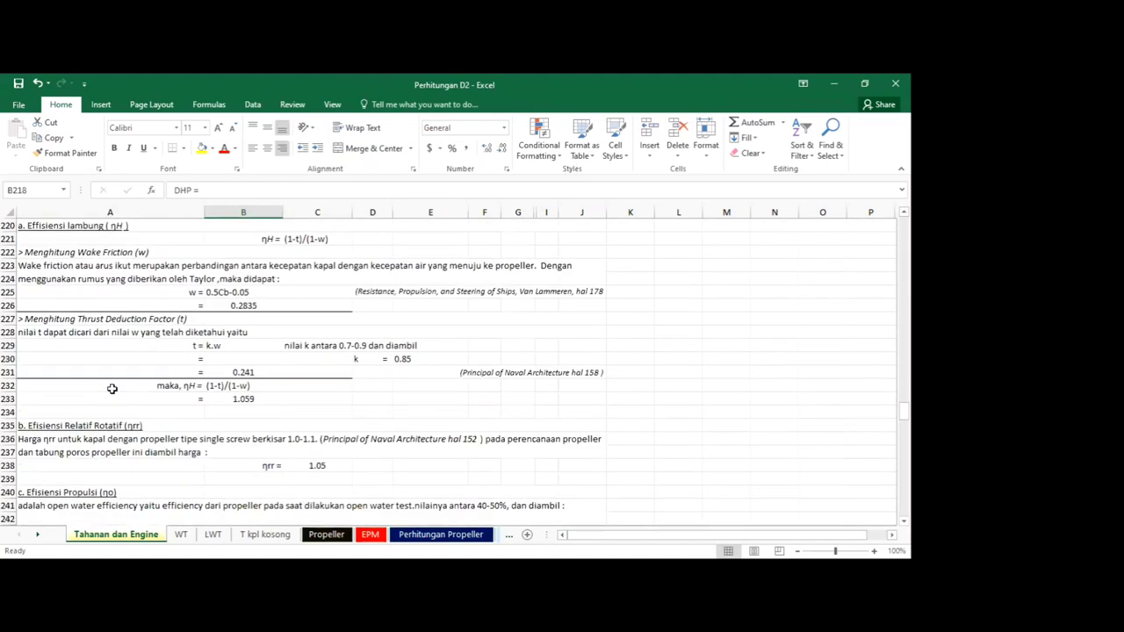
{"action": "scroll", "coordinate": [111, 388], "scroll_direction": "down", "scroll_amount": 4}
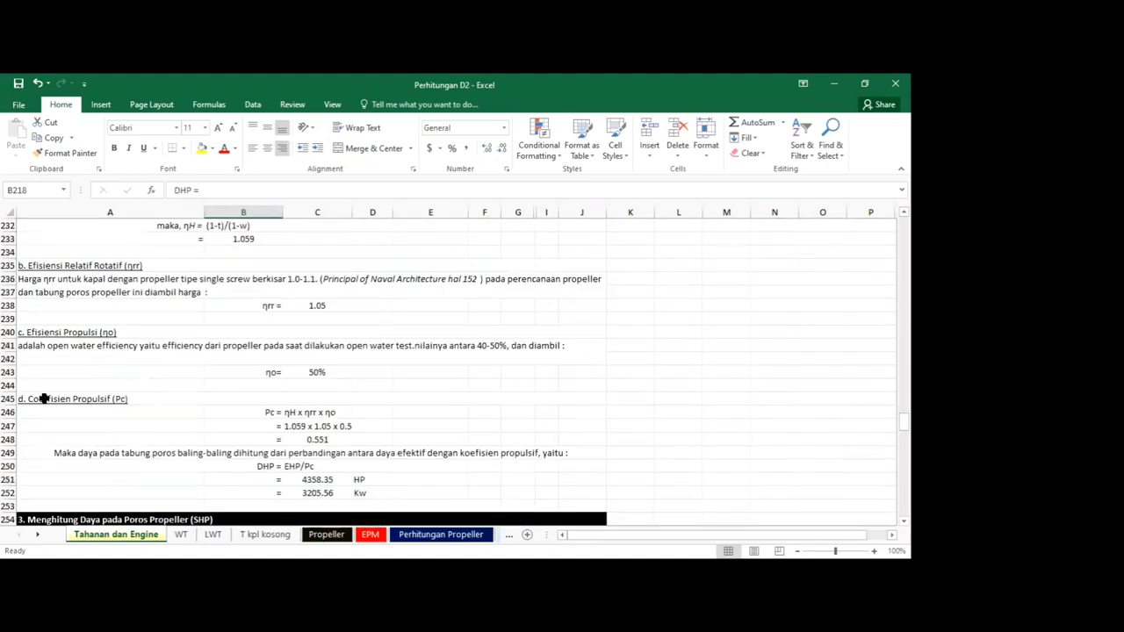
{"action": "left_click", "coordinate": [46, 398]}
{"action": "scroll", "coordinate": [84, 367], "scroll_direction": "down", "scroll_amount": 2}
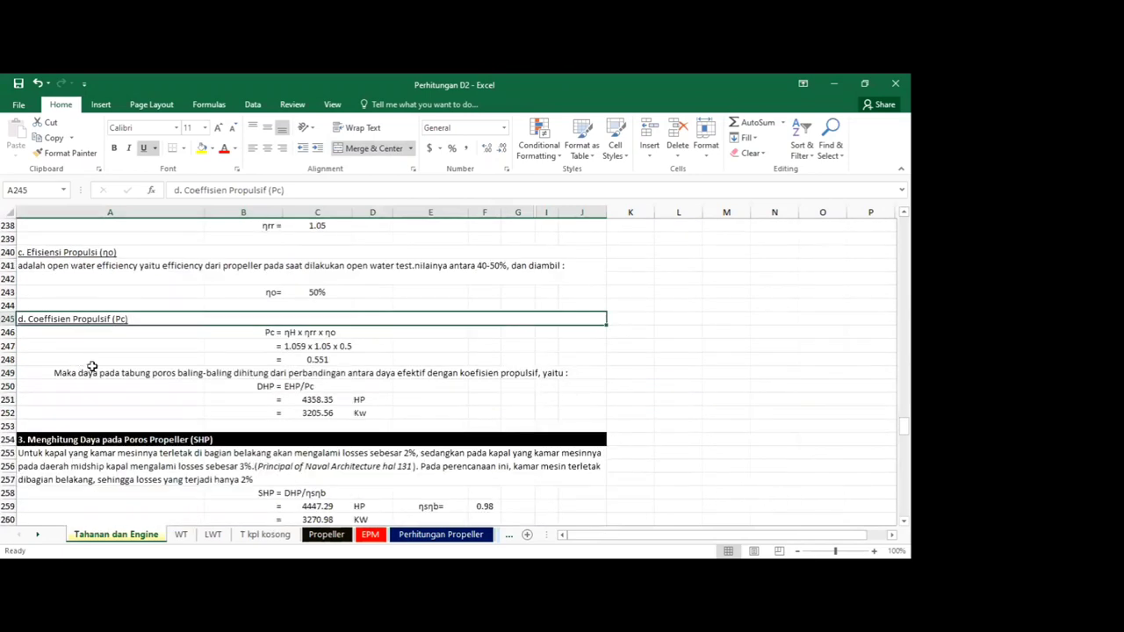
{"action": "left_click", "coordinate": [314, 358]}
{"action": "scroll", "coordinate": [201, 403], "scroll_direction": "down", "scroll_amount": 1}
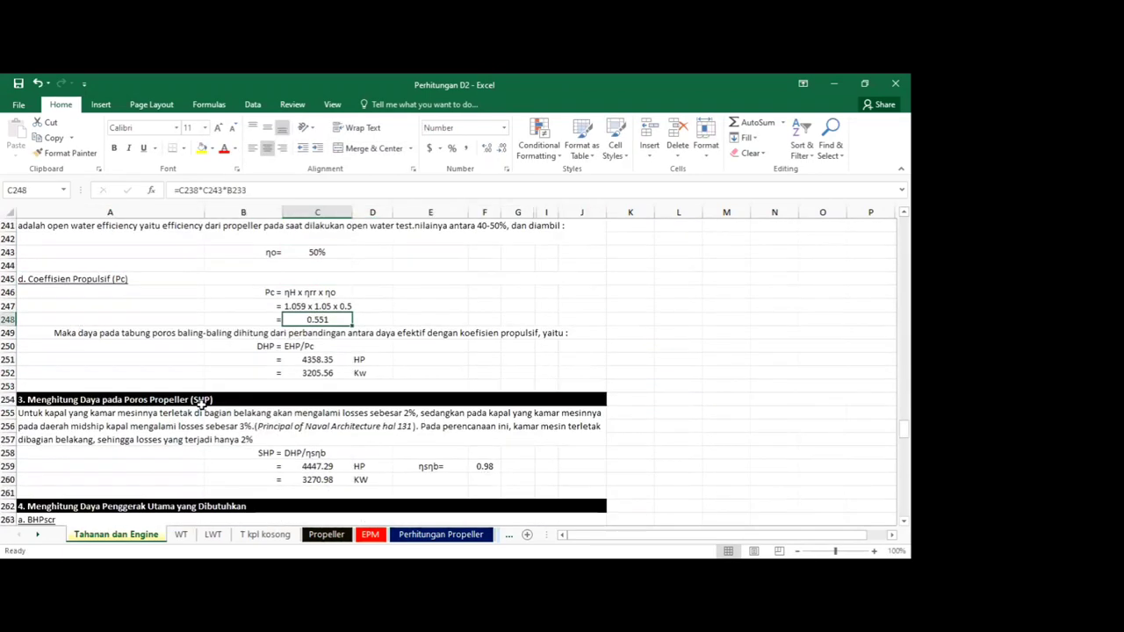
Step: Review the propeller shaft power (SHP) section and check the kilowatt conversion formula in C260
{"action": "left_click", "coordinate": [62, 398]}
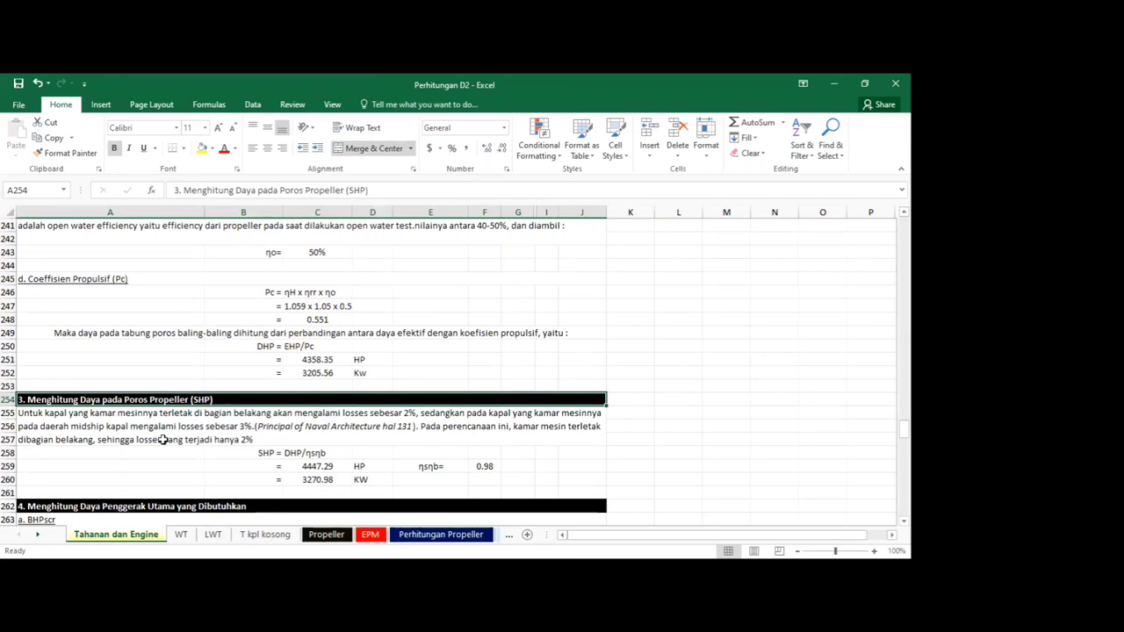
{"action": "scroll", "coordinate": [162, 440], "scroll_direction": "down", "scroll_amount": 1}
{"action": "left_click", "coordinate": [306, 439]}
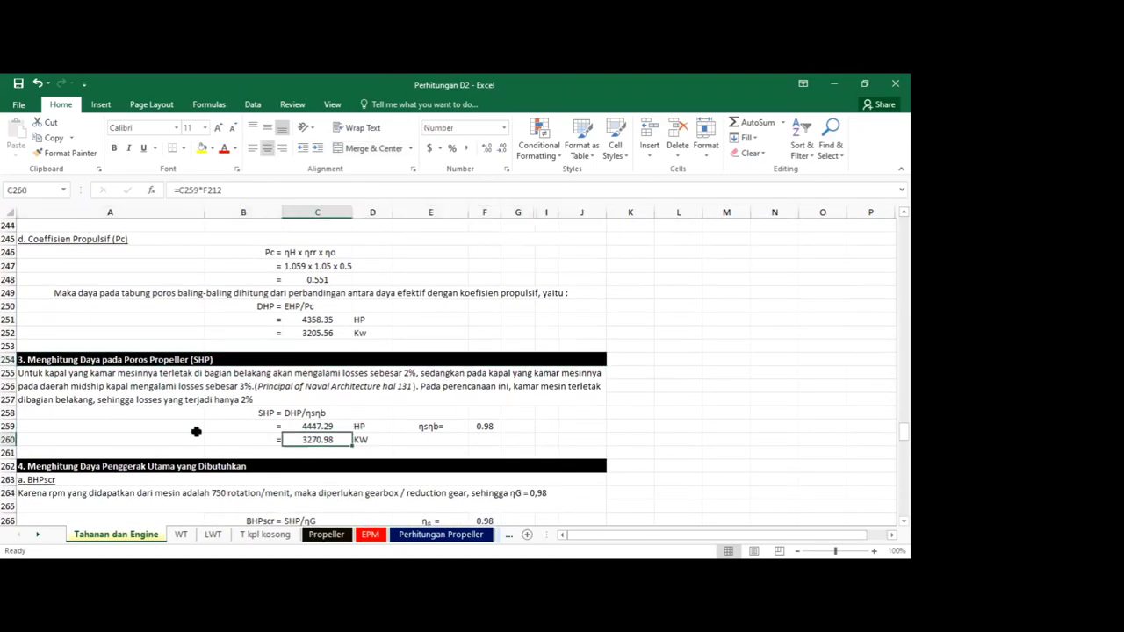
Step: Examine the required engine power data under Pemilihan Motor Induk & Gear Box, checking the source of the HP value in C284
{"action": "scroll", "coordinate": [171, 427], "scroll_direction": "down", "scroll_amount": 5}
{"action": "scroll", "coordinate": [202, 417], "scroll_direction": "down", "scroll_amount": 6}
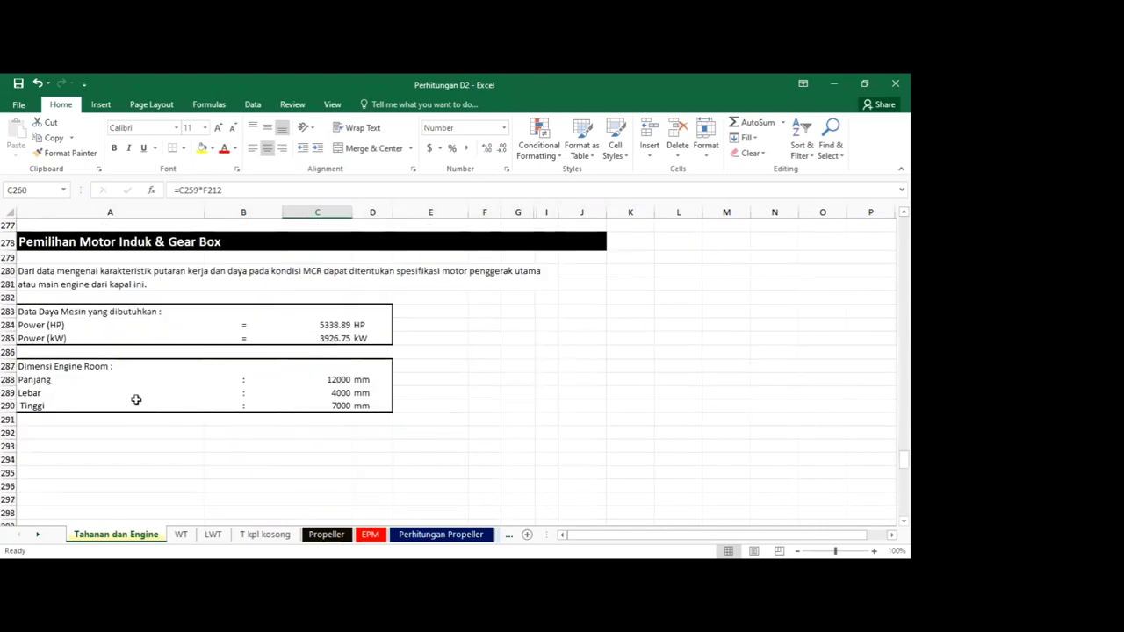
{"action": "scroll", "coordinate": [100, 389], "scroll_direction": "down", "scroll_amount": 1}
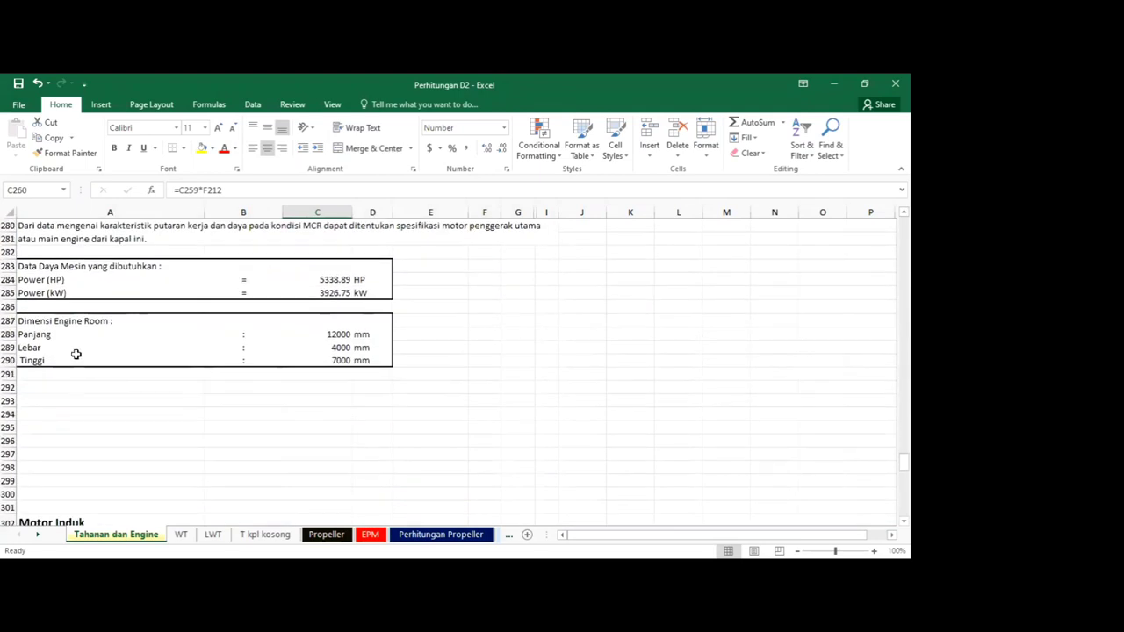
{"action": "scroll", "coordinate": [76, 354], "scroll_direction": "up", "scroll_amount": 1}
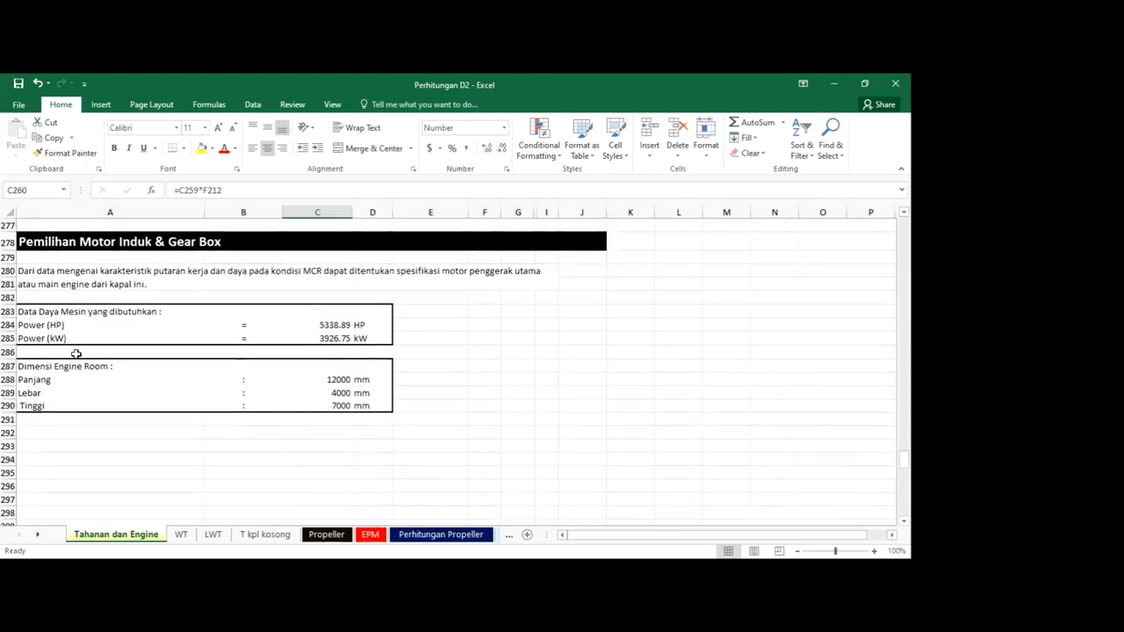
{"action": "left_click", "coordinate": [46, 314]}
{"action": "left_click", "coordinate": [42, 334]}
{"action": "left_click", "coordinate": [44, 326]}
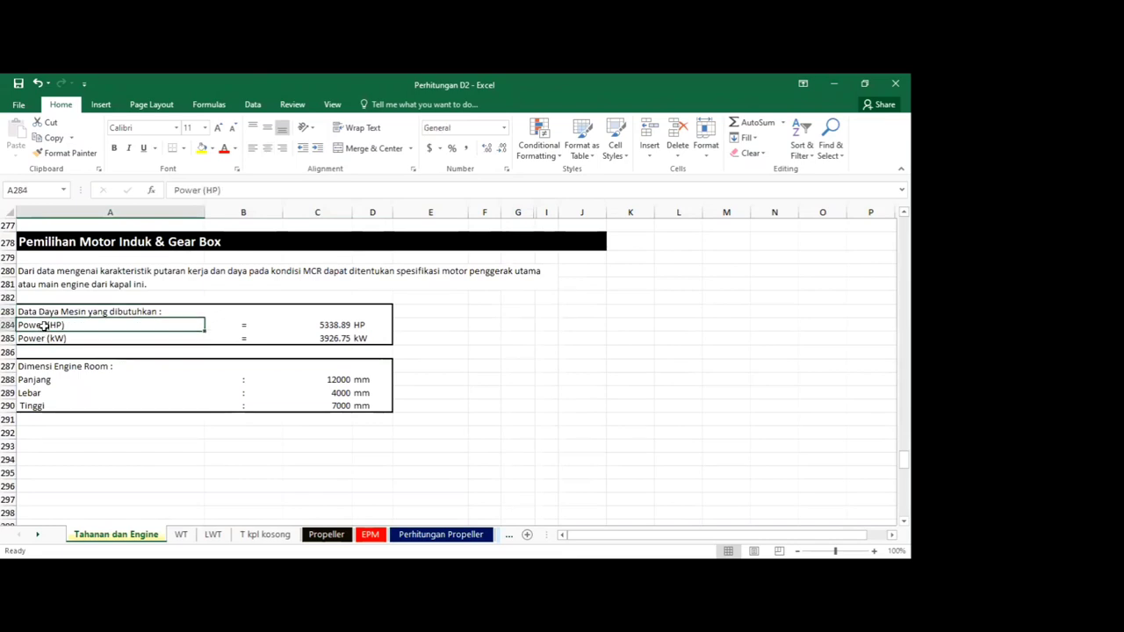
{"action": "left_click", "coordinate": [321, 325]}
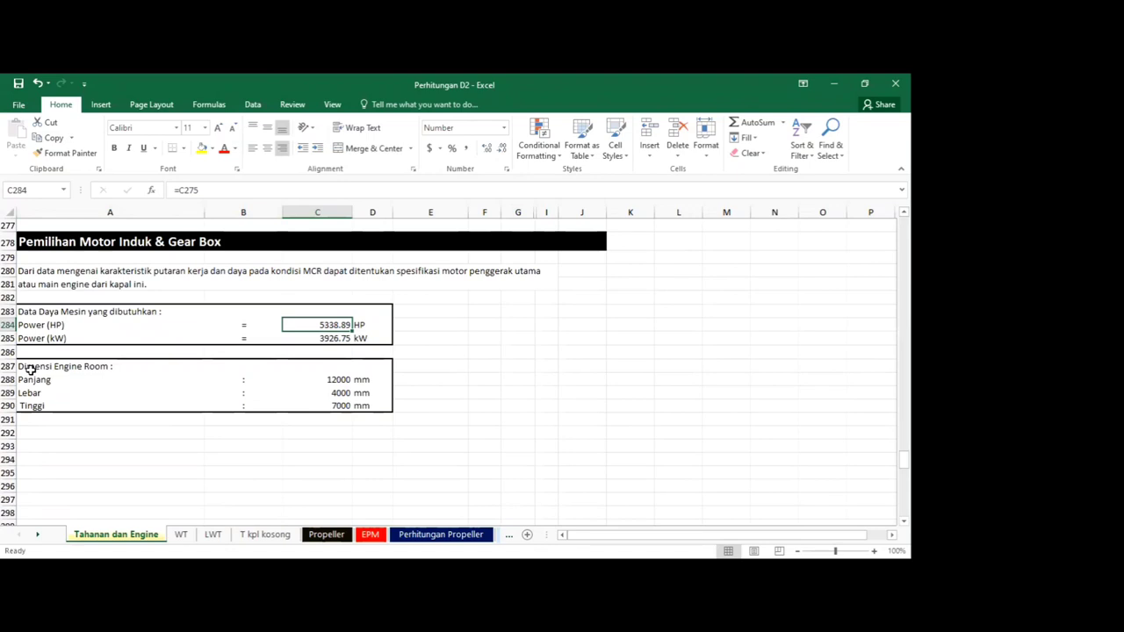
Step: Inspect the engine room length, width and height entries in C288 to C290
{"action": "left_click_drag", "start_coordinate": [31, 370], "coordinate": [353, 404]}
{"action": "left_click", "coordinate": [327, 380]}
{"action": "left_click", "coordinate": [330, 394]}
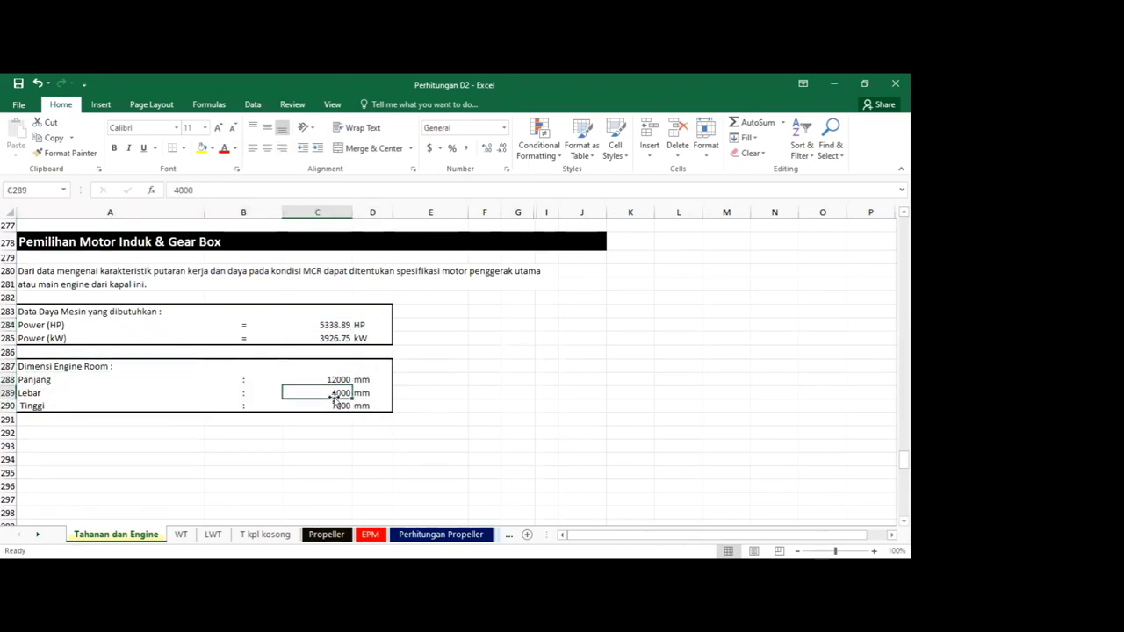
{"action": "left_click", "coordinate": [334, 406]}
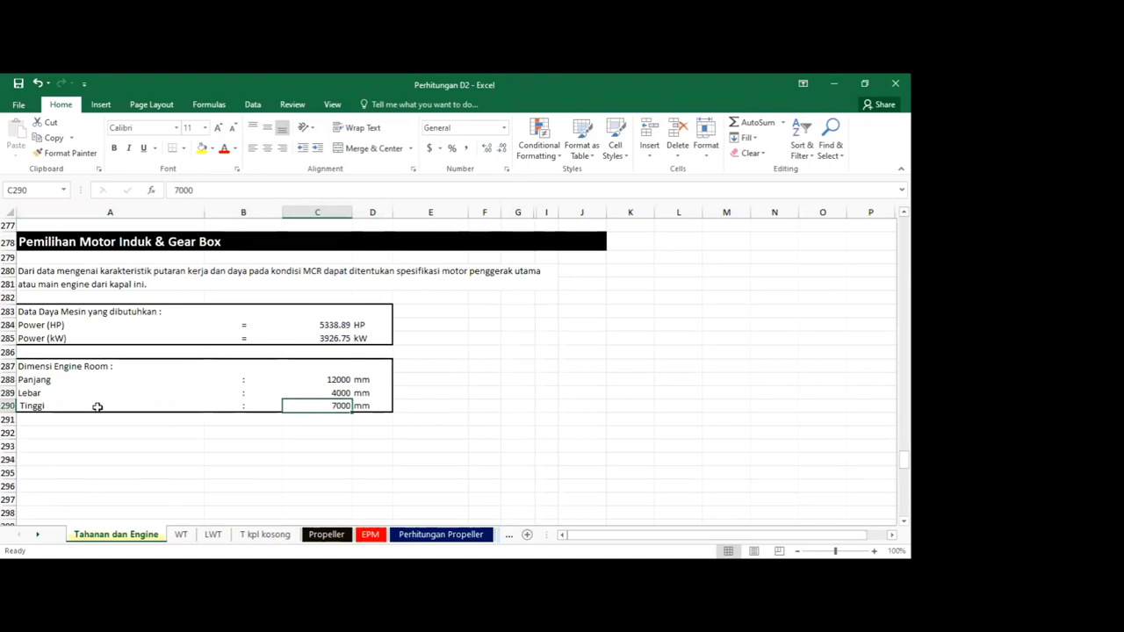
Step: Look back over the sheet from the main ship dimensions to the viscous resistance and Cr diagram sections
{"action": "scroll", "coordinate": [145, 420], "scroll_direction": "up", "scroll_amount": 6}
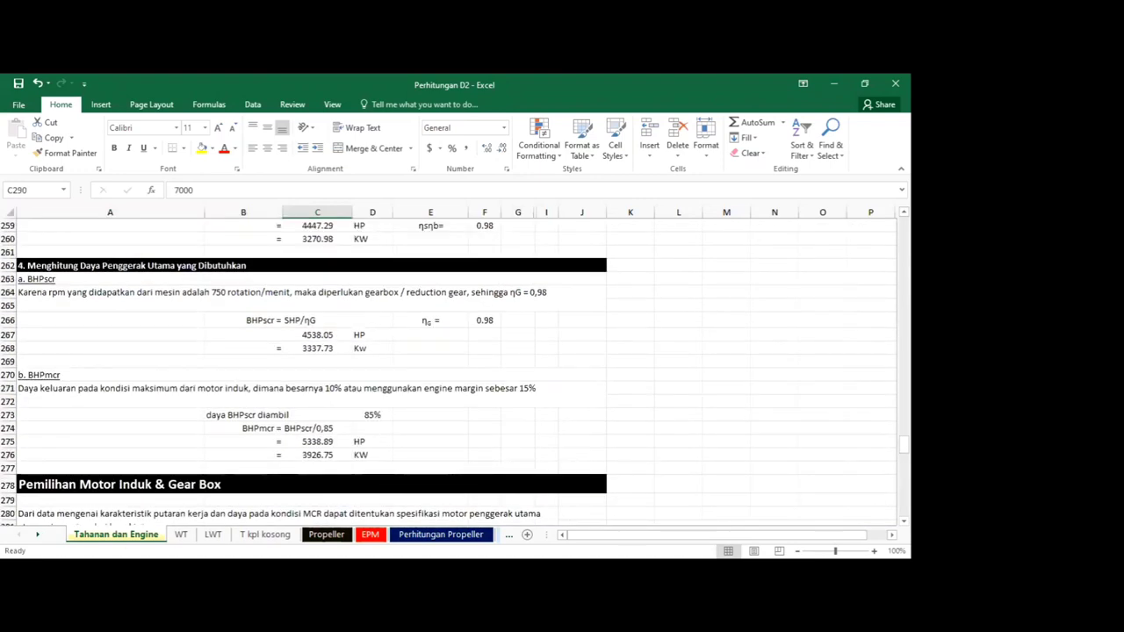
{"action": "scroll", "coordinate": [239, 423], "scroll_direction": "up", "scroll_amount": 20}
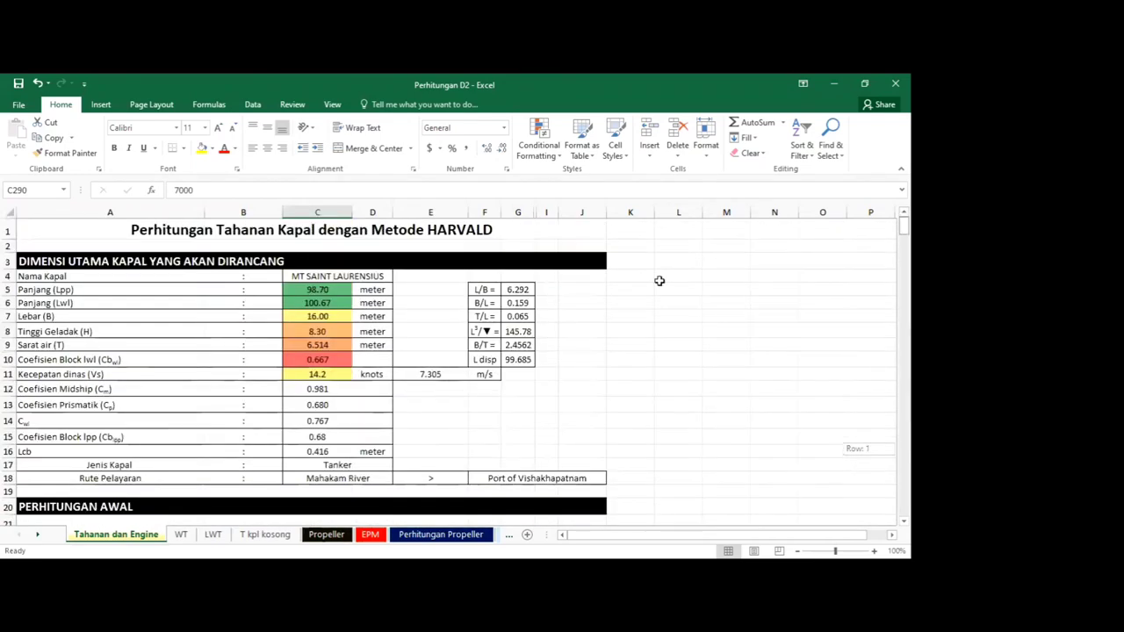
{"action": "scroll", "coordinate": [153, 462], "scroll_direction": "down", "scroll_amount": 6}
{"action": "scroll", "coordinate": [69, 515], "scroll_direction": "down", "scroll_amount": 5}
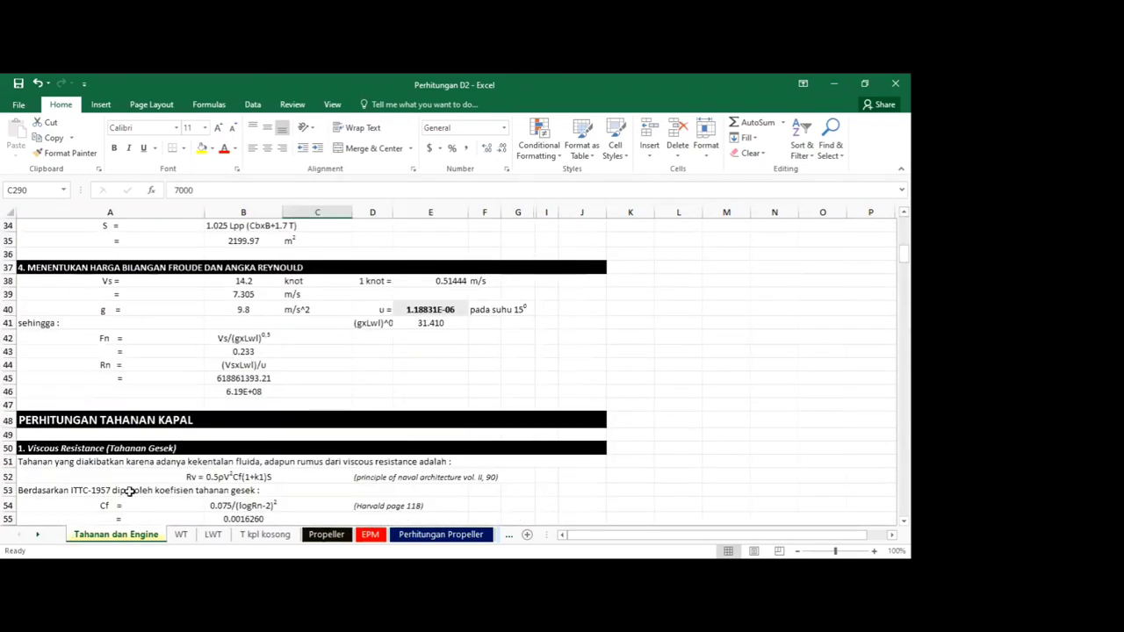
{"action": "scroll", "coordinate": [182, 368], "scroll_direction": "up", "scroll_amount": 11}
{"action": "scroll", "coordinate": [171, 395], "scroll_direction": "down", "scroll_amount": 10}
{"action": "scroll", "coordinate": [163, 436], "scroll_direction": "down", "scroll_amount": 5}
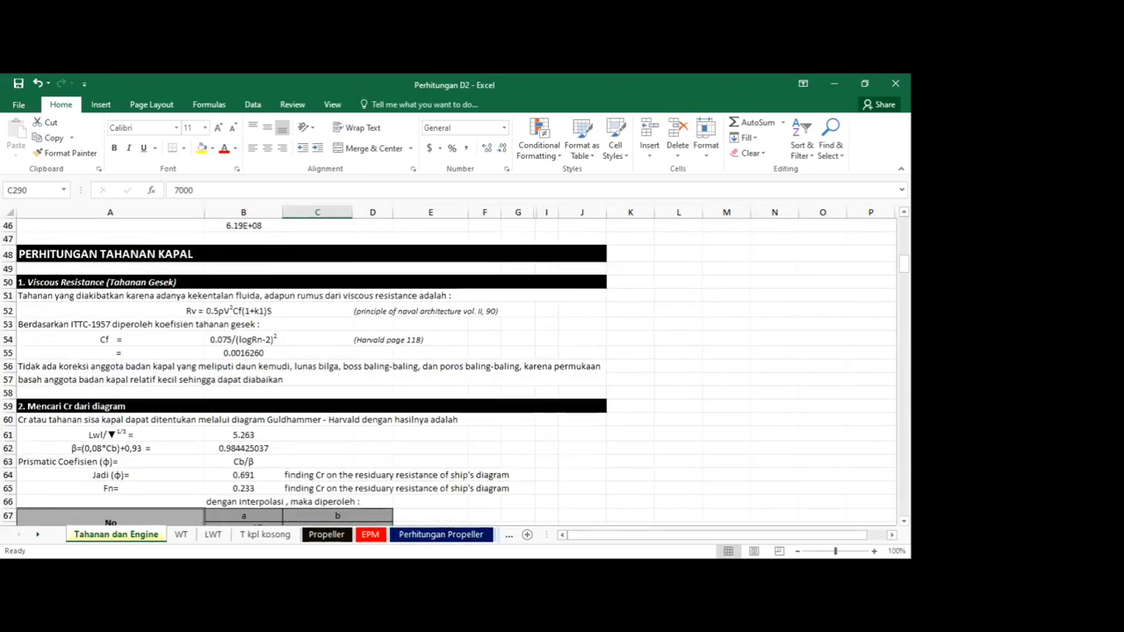
{"action": "left_click", "coordinate": [40, 536]}
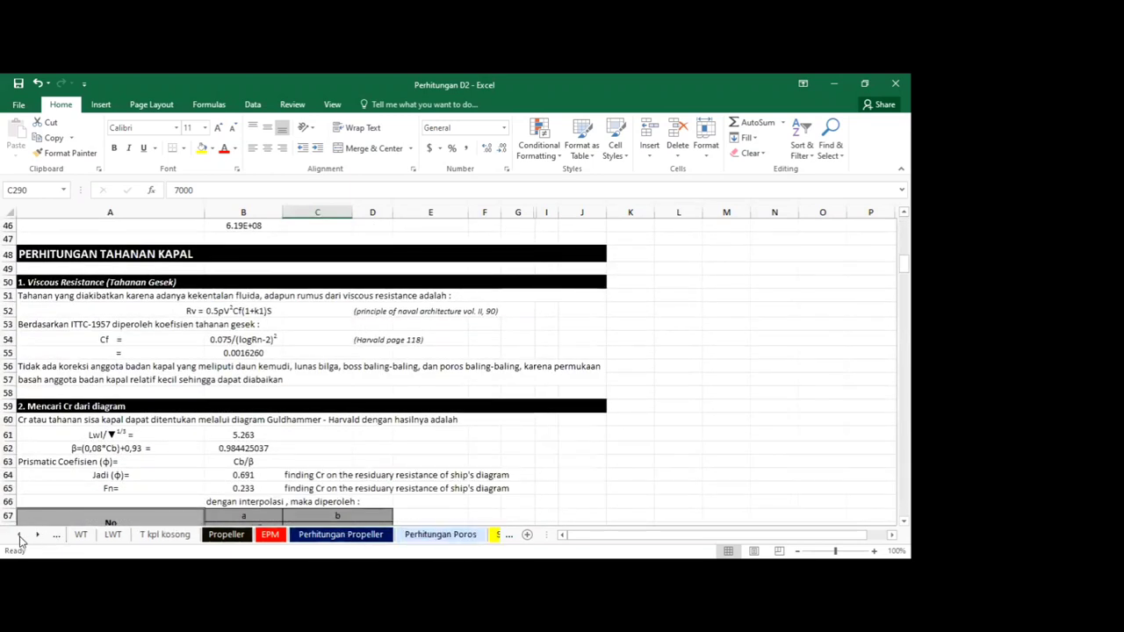
{"action": "left_click", "coordinate": [21, 536]}
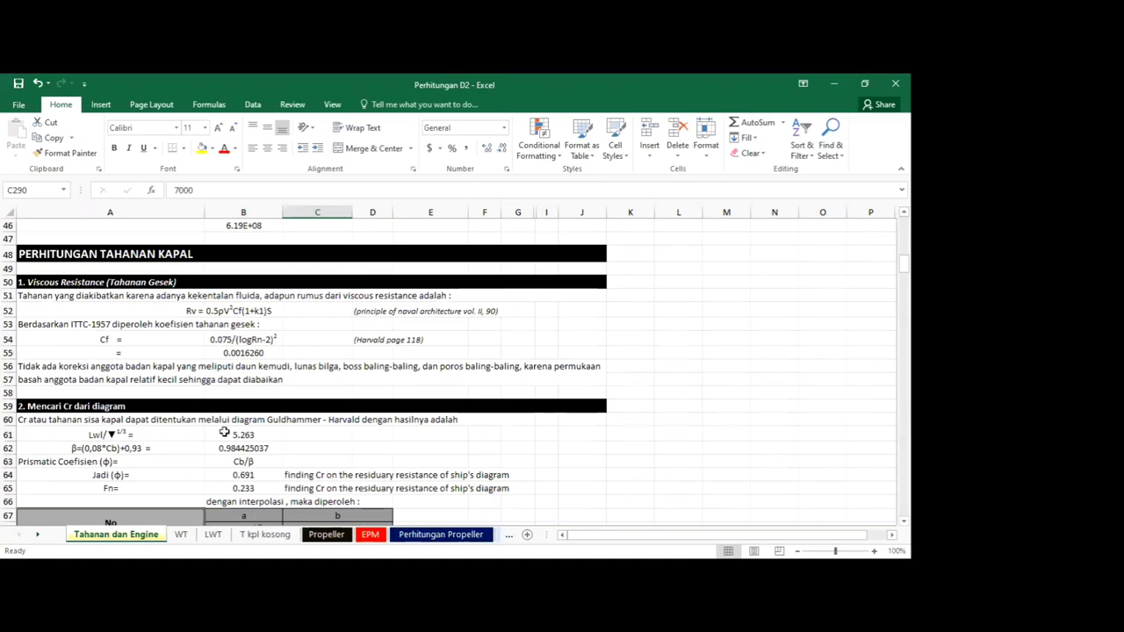
{"action": "left_click", "coordinate": [291, 435]}
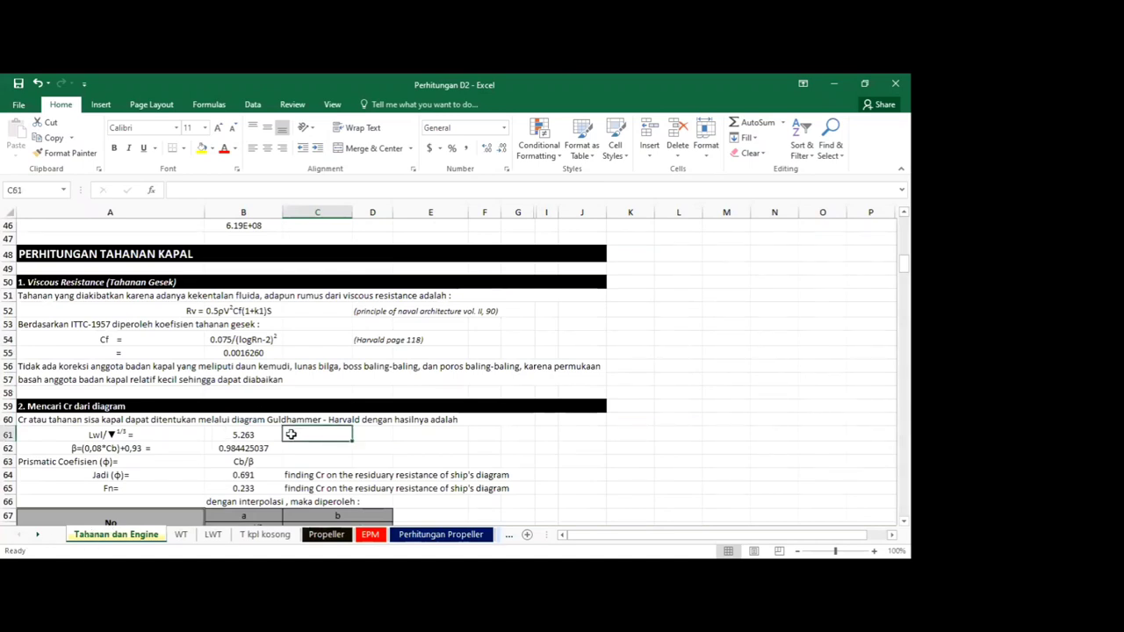
Step: Review the first main engine candidate, MaK, in the Motor Induk section, including its specification labels, name and logo
{"action": "scroll", "coordinate": [295, 433], "scroll_direction": "down", "scroll_amount": 20}
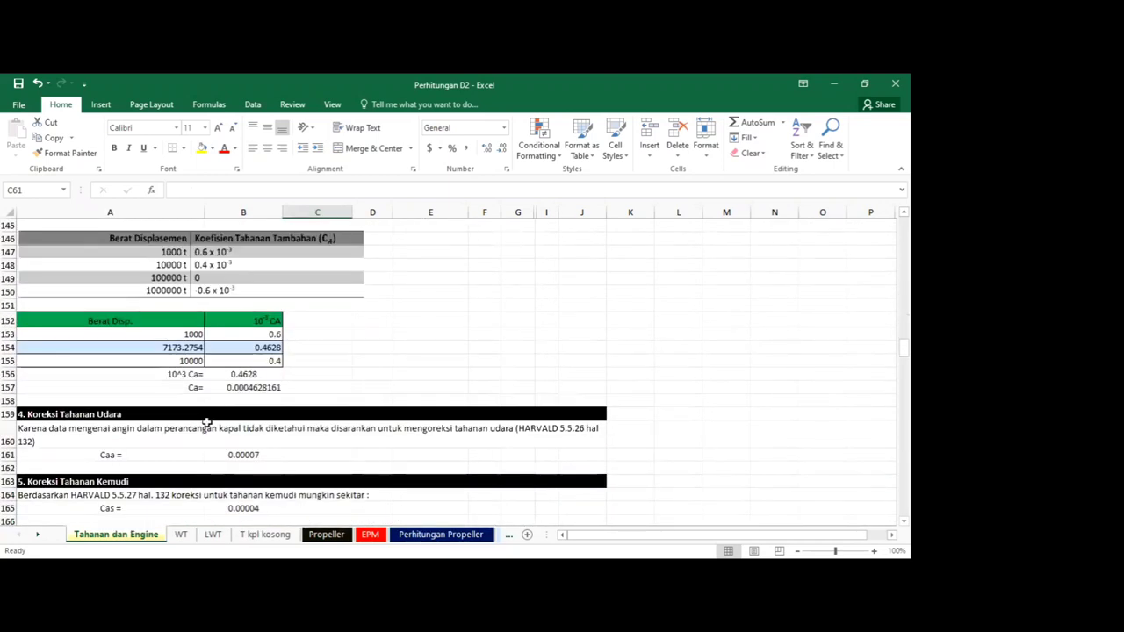
{"action": "scroll", "coordinate": [207, 420], "scroll_direction": "down", "scroll_amount": 20}
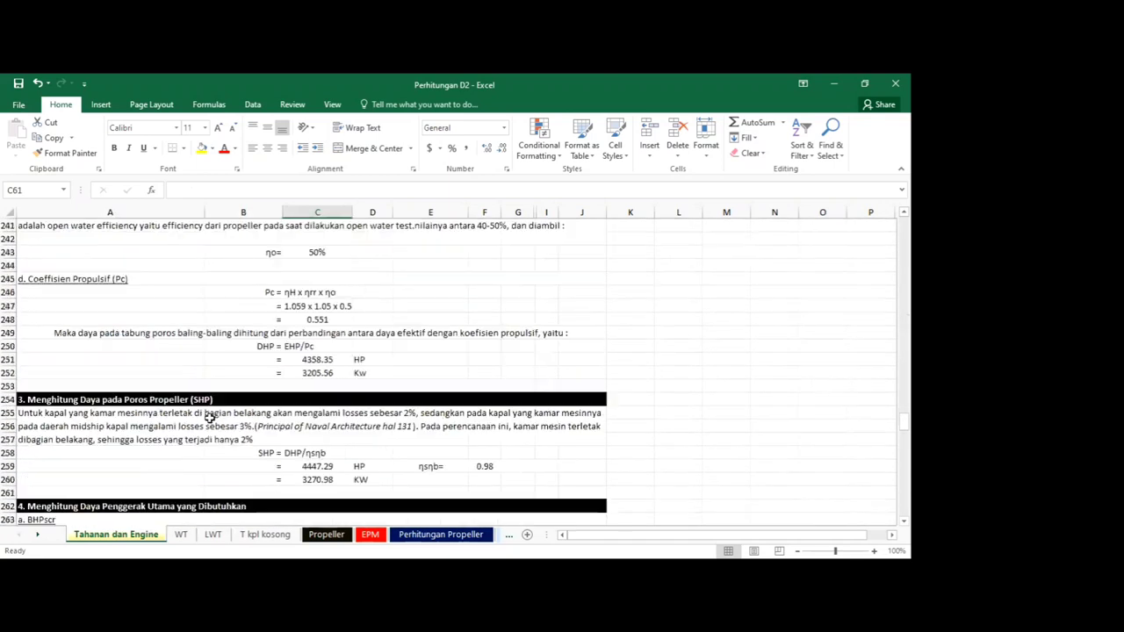
{"action": "scroll", "coordinate": [209, 418], "scroll_direction": "down", "scroll_amount": 14}
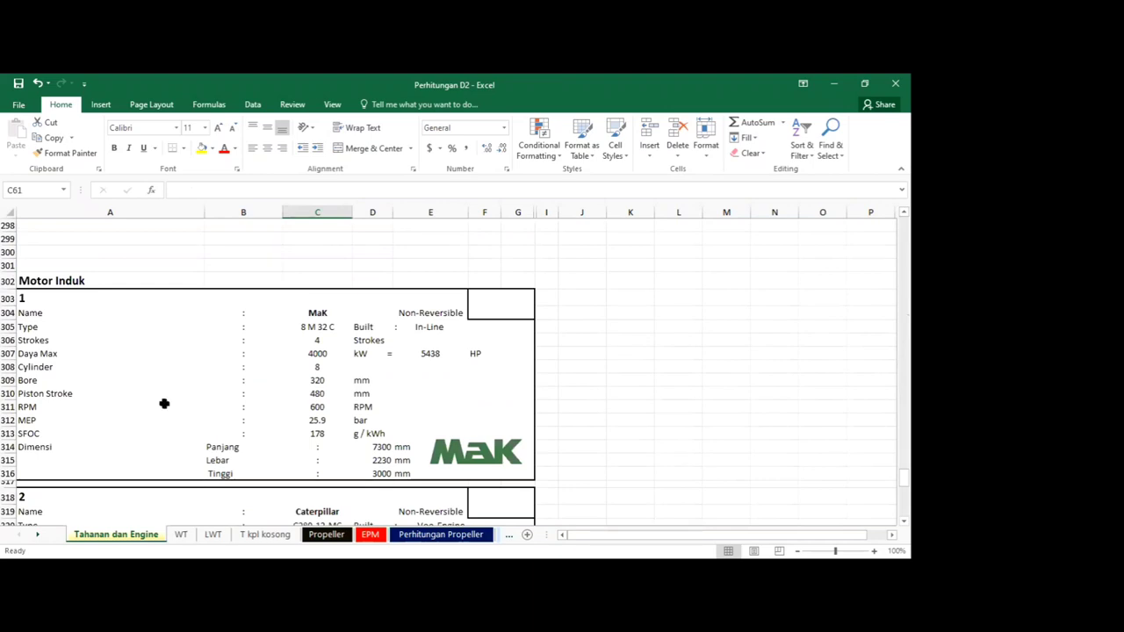
{"action": "left_click", "coordinate": [95, 376]}
{"action": "left_click_drag", "start_coordinate": [40, 300], "coordinate": [38, 467]}
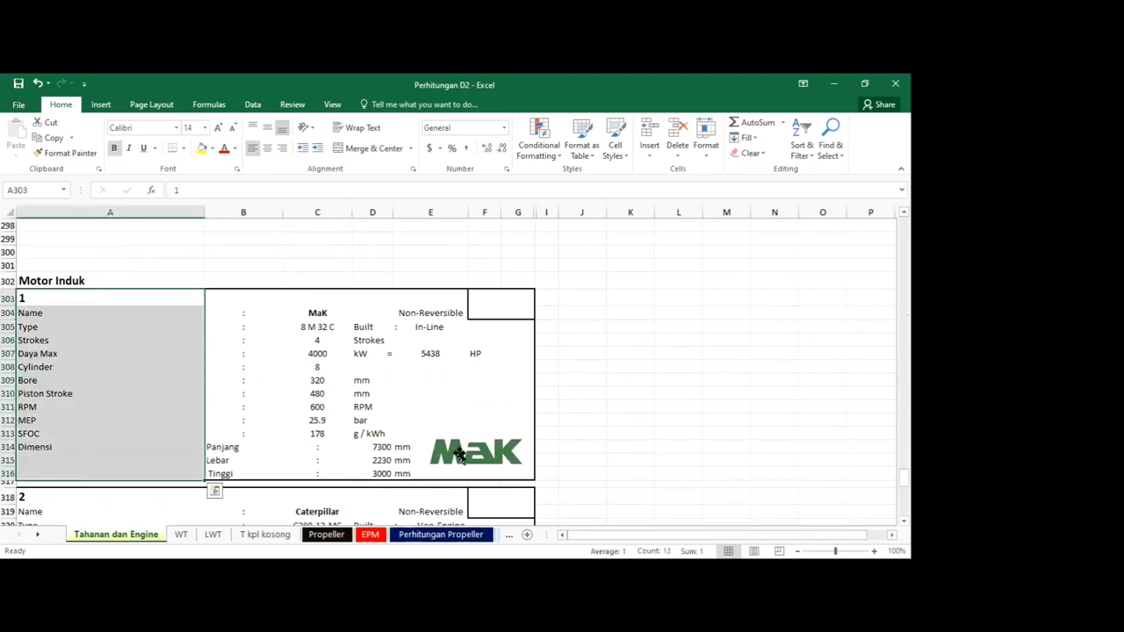
{"action": "left_click", "coordinate": [458, 453]}
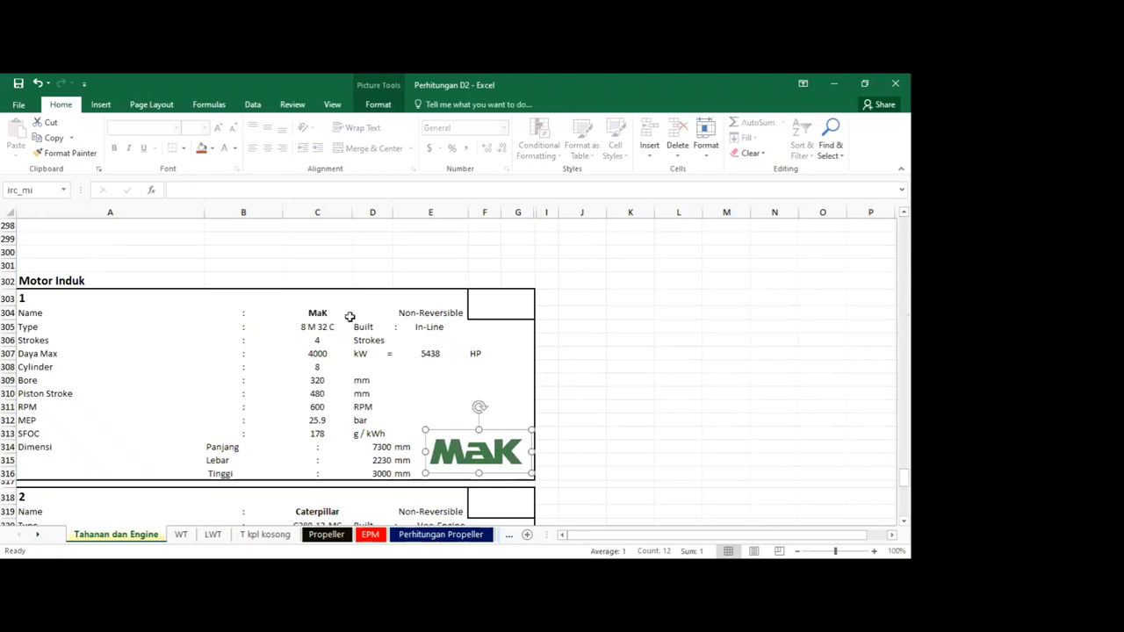
{"action": "left_click", "coordinate": [313, 315]}
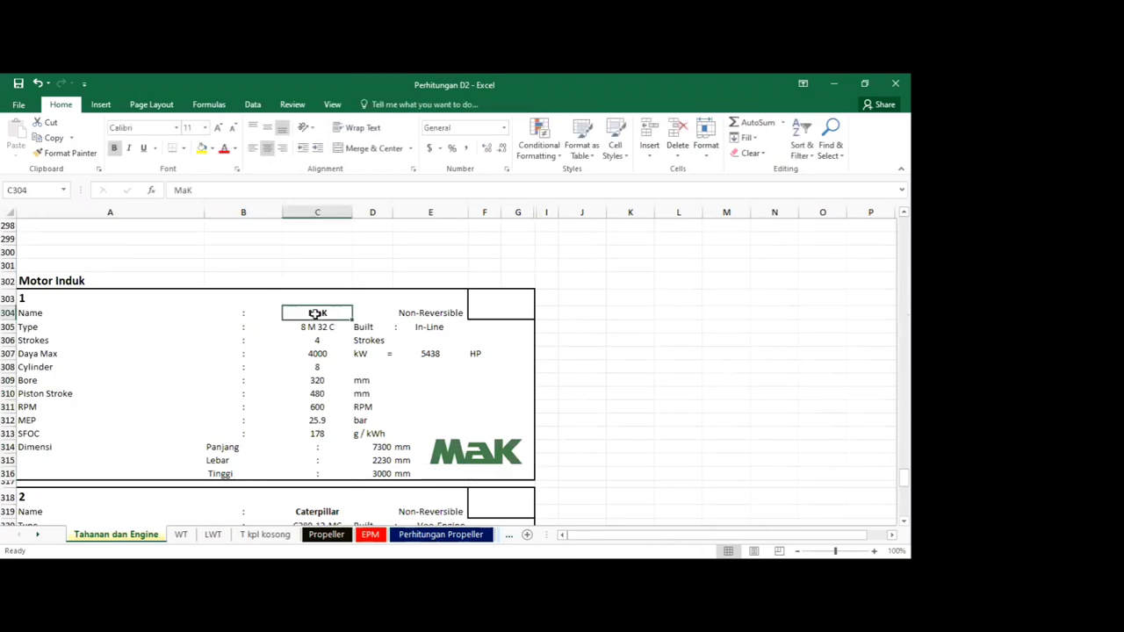
{"action": "left_click", "coordinate": [482, 454]}
Step: View the Caterpillar and Wartsila engine specifications, and check the reduced RPM formula in E352 of the gearbox table
{"action": "scroll", "coordinate": [220, 424], "scroll_direction": "down", "scroll_amount": 6}
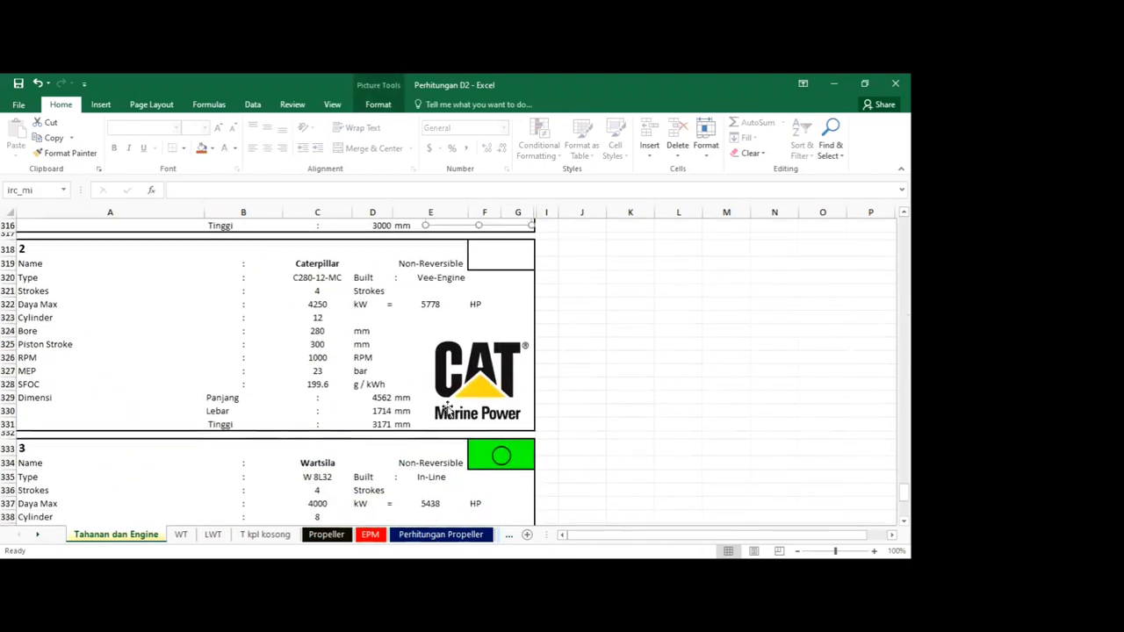
{"action": "scroll", "coordinate": [495, 387], "scroll_direction": "down", "scroll_amount": 4}
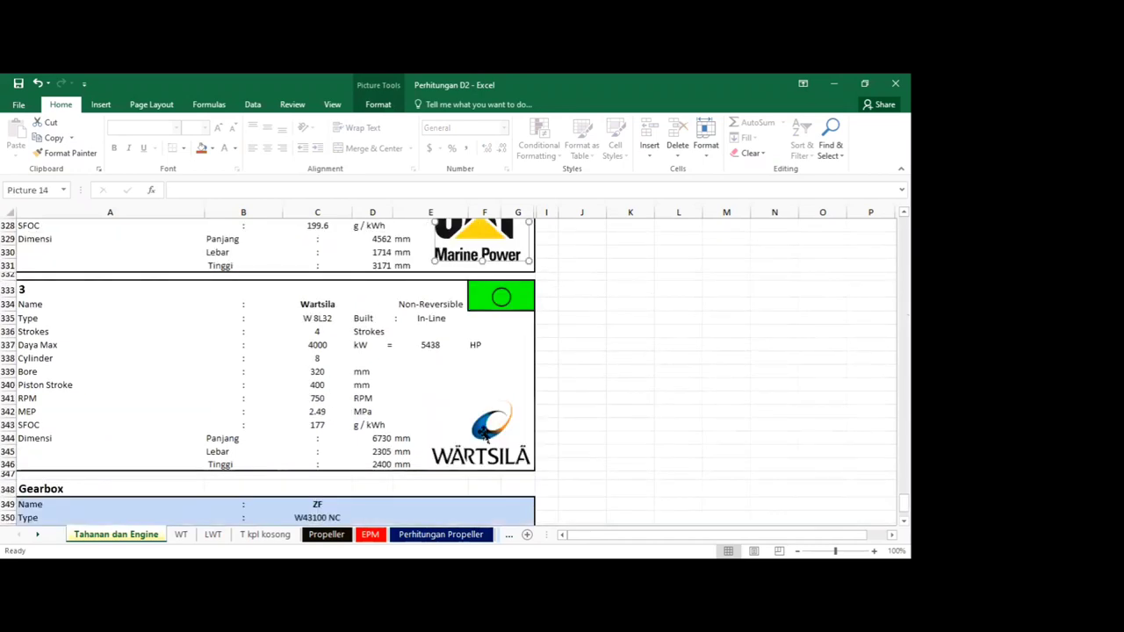
{"action": "left_click", "coordinate": [486, 430]}
{"action": "scroll", "coordinate": [444, 439], "scroll_direction": "down", "scroll_amount": 4}
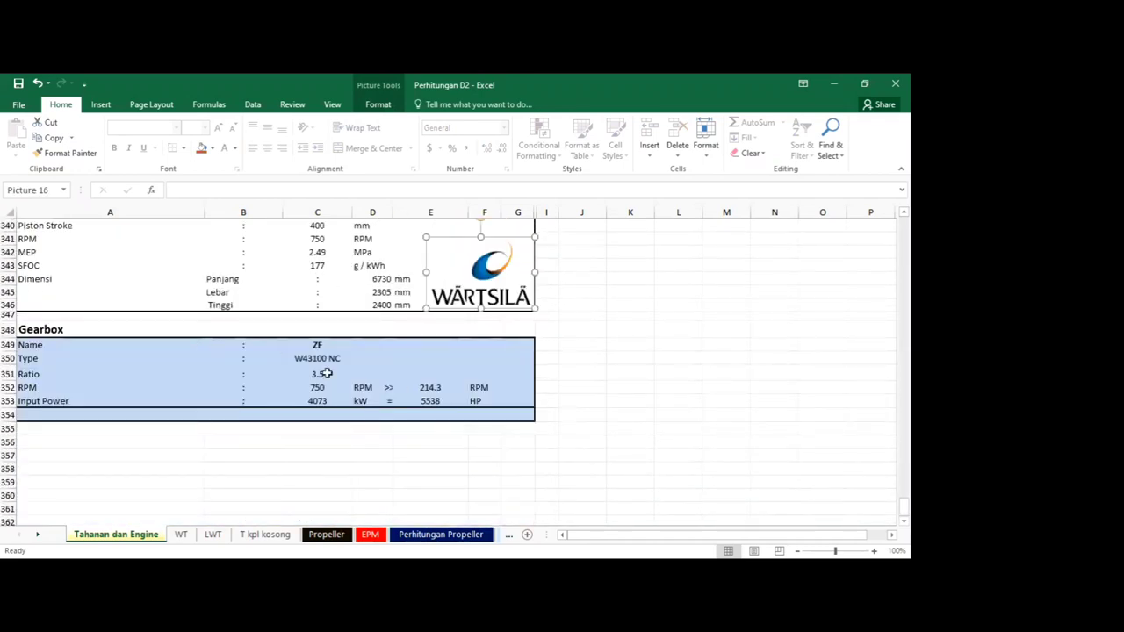
{"action": "left_click", "coordinate": [456, 387]}
Step: Compare the engine candidates, inspecting the green selection mark in F333 and the Wartsila maximum power in C337
{"action": "scroll", "coordinate": [210, 366], "scroll_direction": "up", "scroll_amount": 3}
{"action": "scroll", "coordinate": [234, 403], "scroll_direction": "up", "scroll_amount": 1}
{"action": "scroll", "coordinate": [192, 416], "scroll_direction": "up", "scroll_amount": 2}
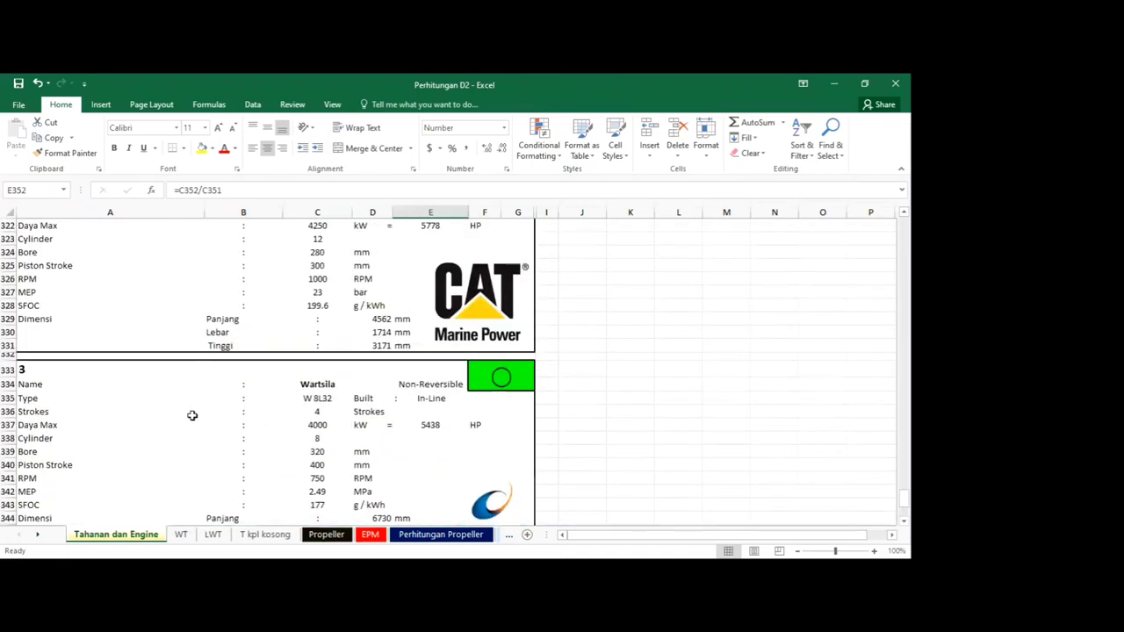
{"action": "left_click", "coordinate": [492, 379]}
{"action": "scroll", "coordinate": [334, 386], "scroll_direction": "up", "scroll_amount": 11}
{"action": "scroll", "coordinate": [334, 386], "scroll_direction": "down", "scroll_amount": 7}
{"action": "scroll", "coordinate": [335, 384], "scroll_direction": "down", "scroll_amount": 5}
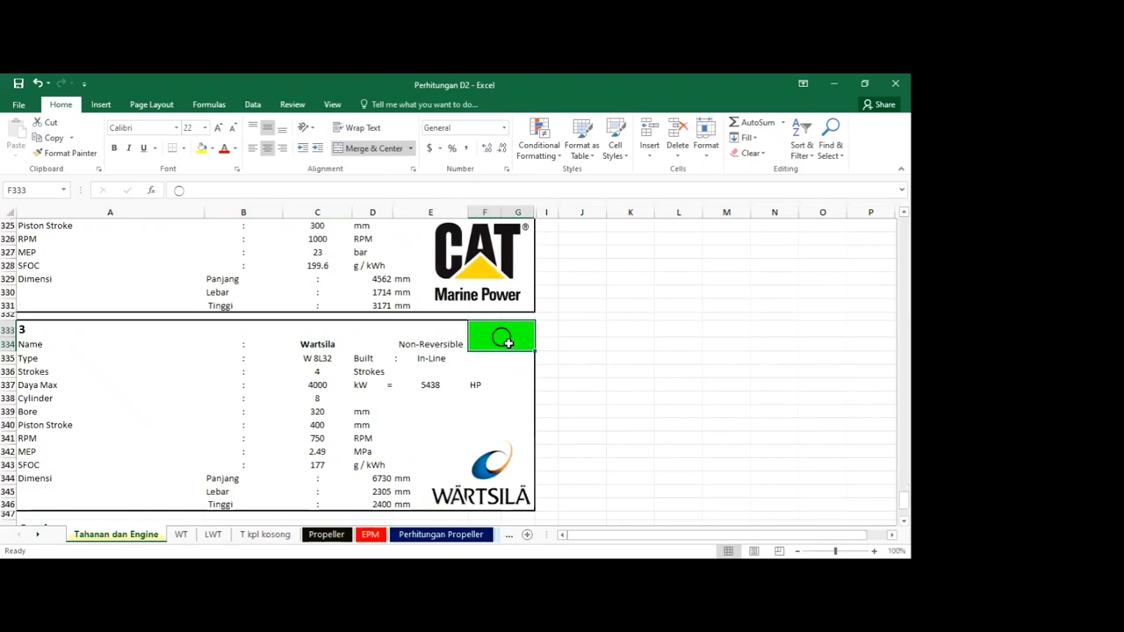
{"action": "left_click", "coordinate": [316, 384]}
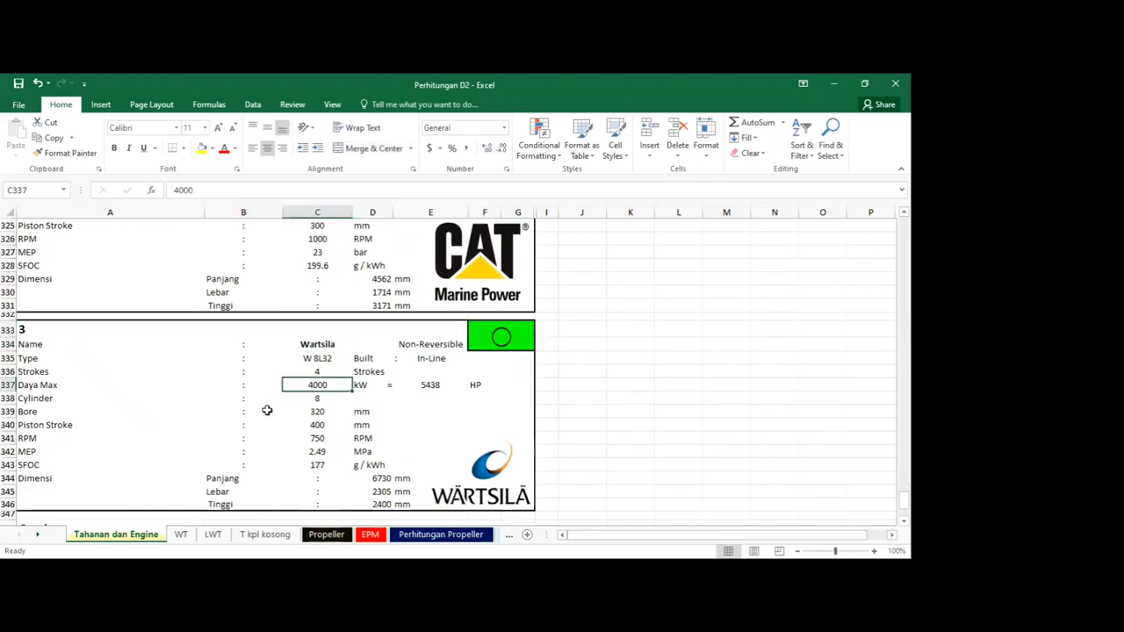
Step: Open the WT sheet and view its Main Engine Fuel Oil Weight section at the start of the sheet
{"action": "left_click", "coordinate": [182, 535]}
{"action": "scroll", "coordinate": [141, 317], "scroll_direction": "up", "scroll_amount": 16}
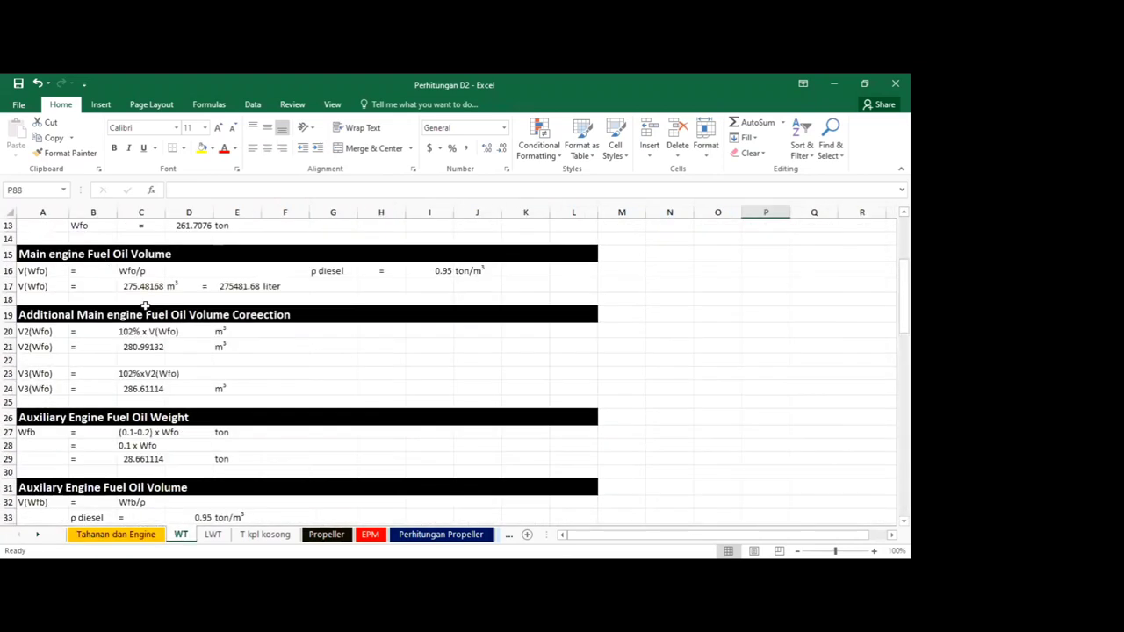
{"action": "scroll", "coordinate": [145, 305], "scroll_direction": "up", "scroll_amount": 4}
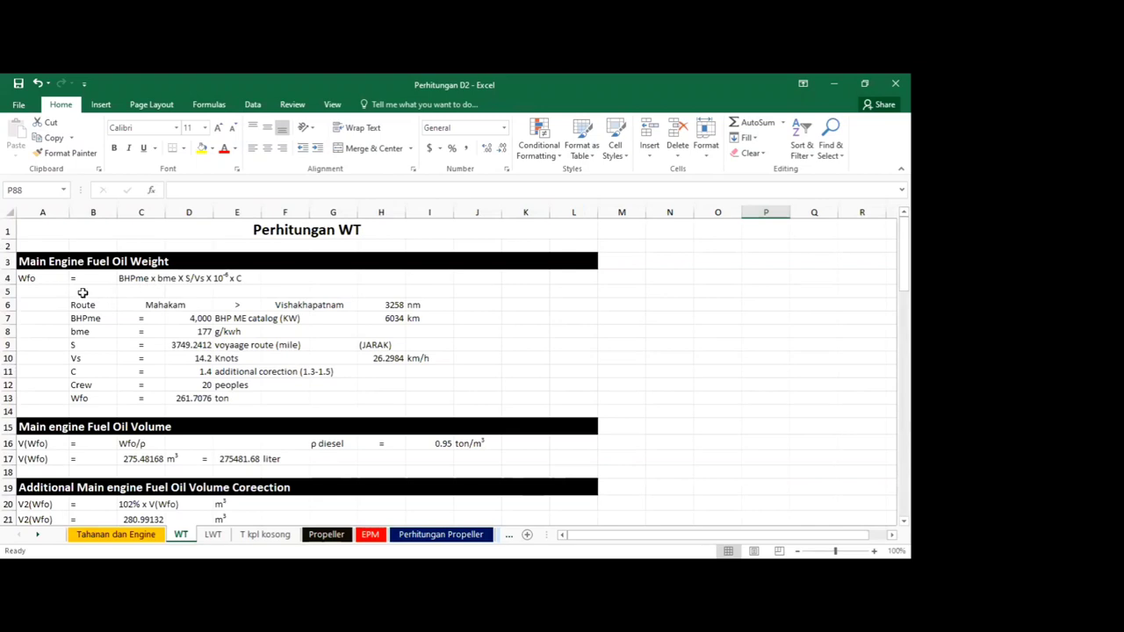
Step: Check the WT sheet title, look briefly at the DWT and payload sections of the LWT sheet, and return to WT
{"action": "left_click", "coordinate": [172, 228]}
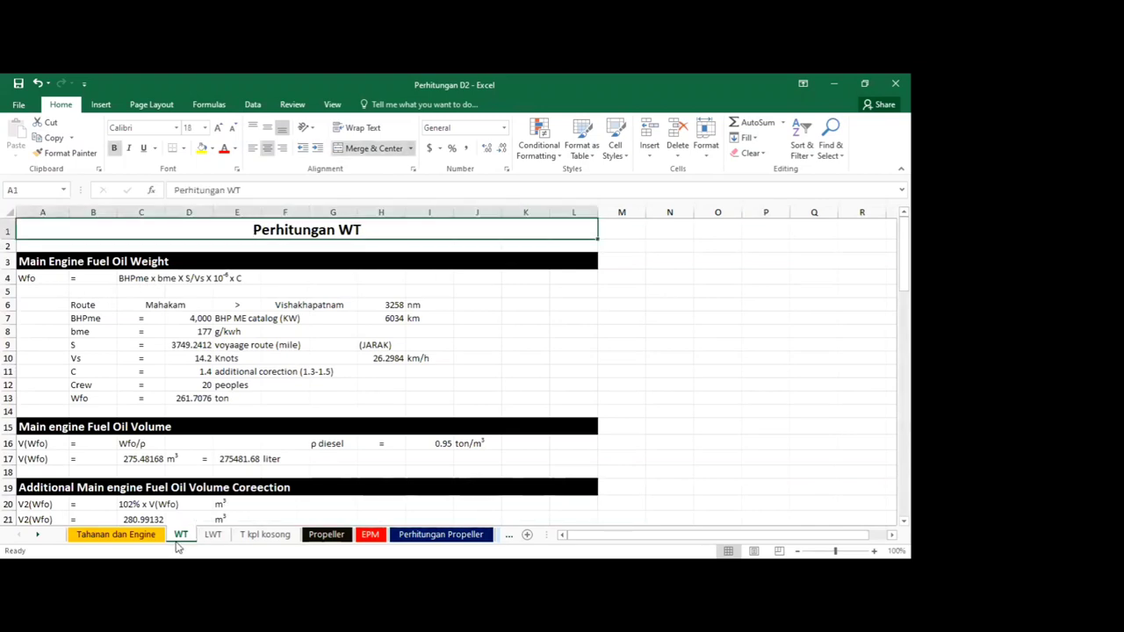
{"action": "left_click", "coordinate": [210, 537]}
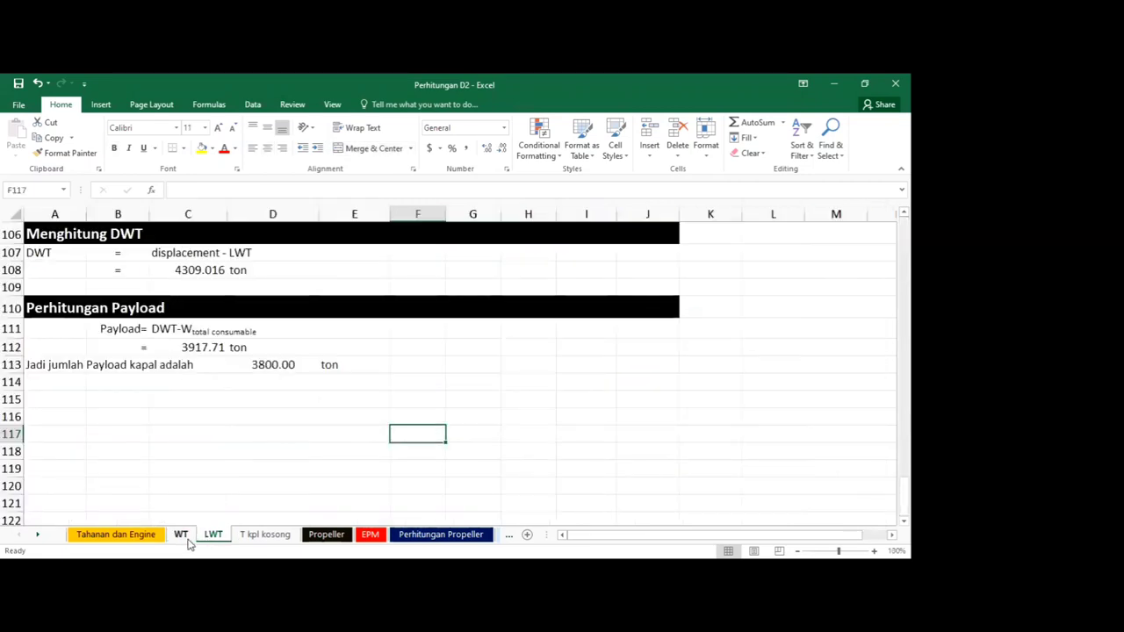
{"action": "left_click", "coordinate": [181, 535]}
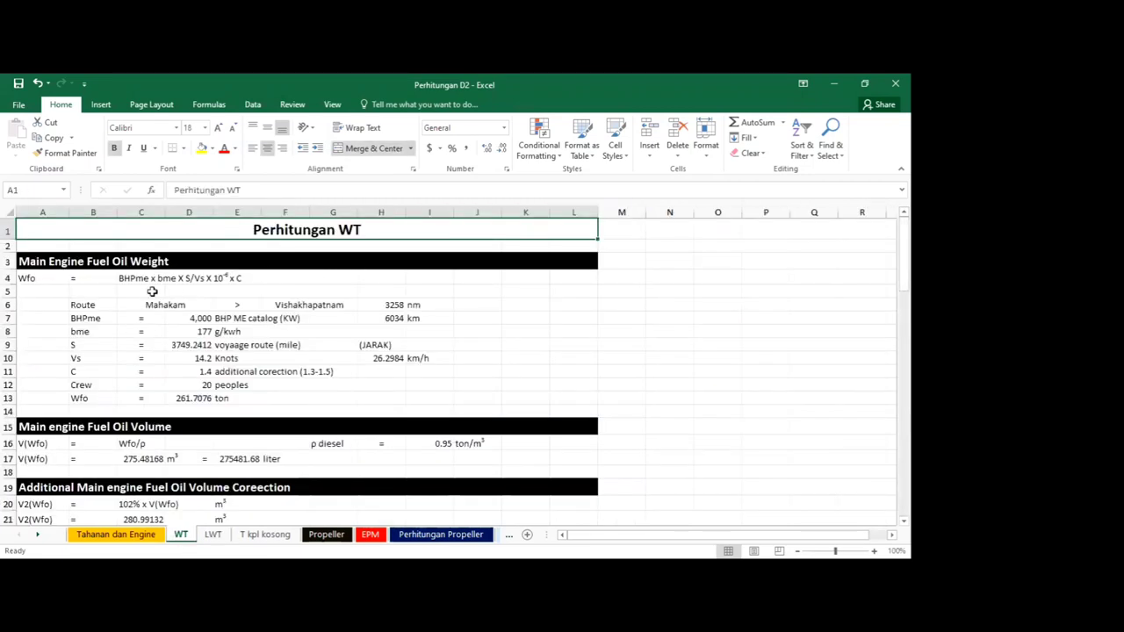
Step: Review the Main Engine Fuel Oil Weight section, inspecting the Wfo result in D13 and the crew number in D12
{"action": "left_click", "coordinate": [50, 262]}
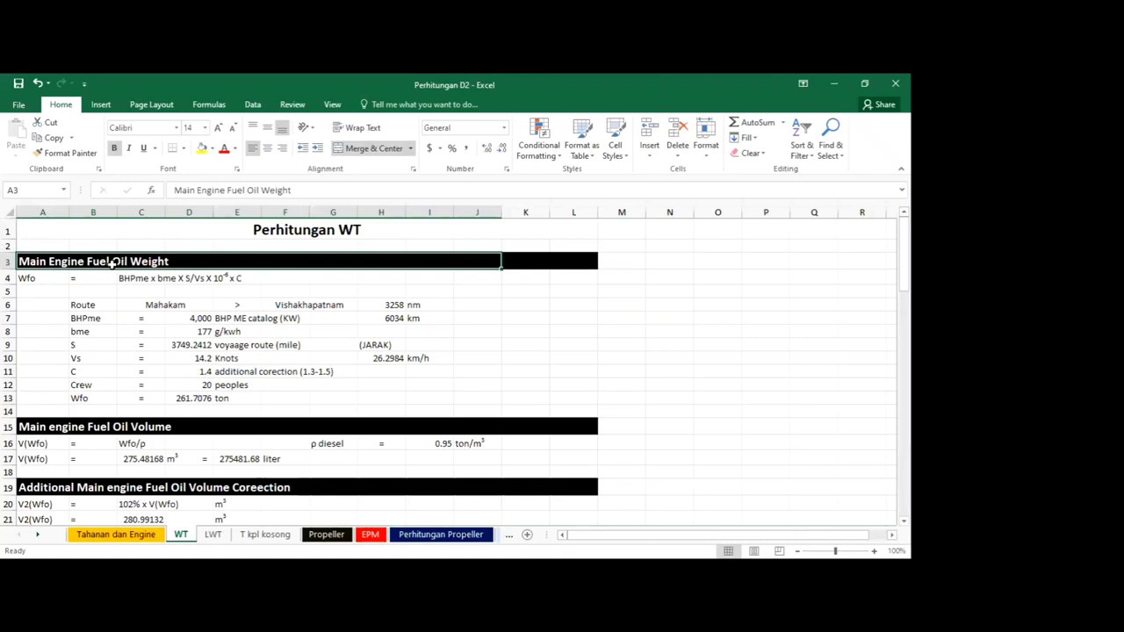
{"action": "left_click", "coordinate": [121, 341]}
{"action": "left_click", "coordinate": [127, 395]}
{"action": "left_click", "coordinate": [195, 397]}
{"action": "left_click", "coordinate": [195, 385]}
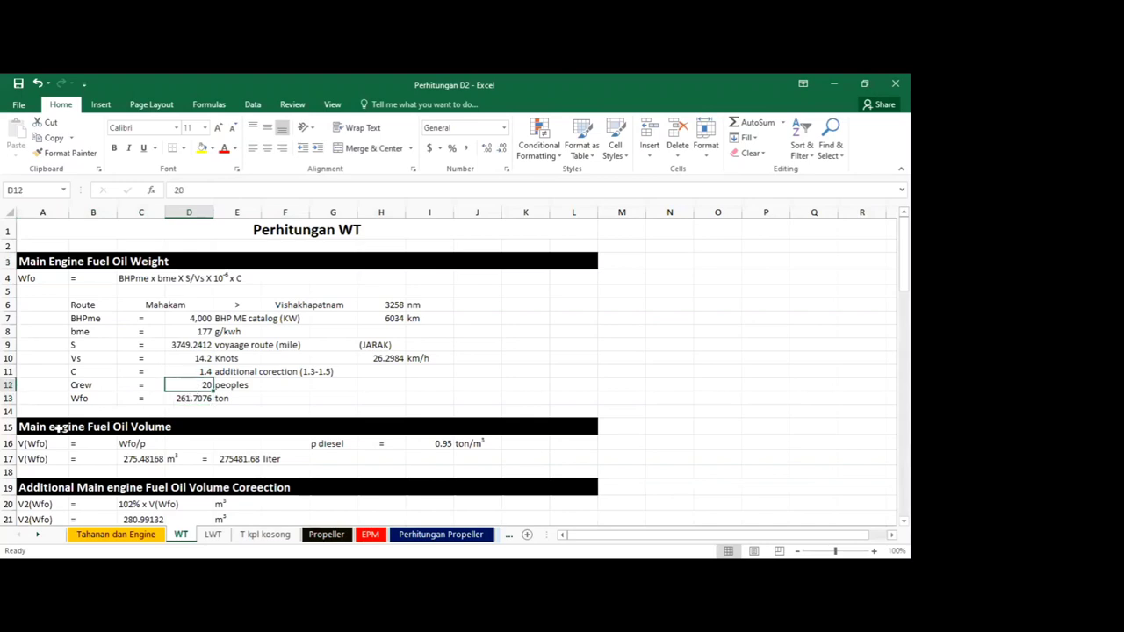
Step: Review the Main engine Fuel Oil Volume section and the additional volume correction below it
{"action": "left_click", "coordinate": [58, 427]}
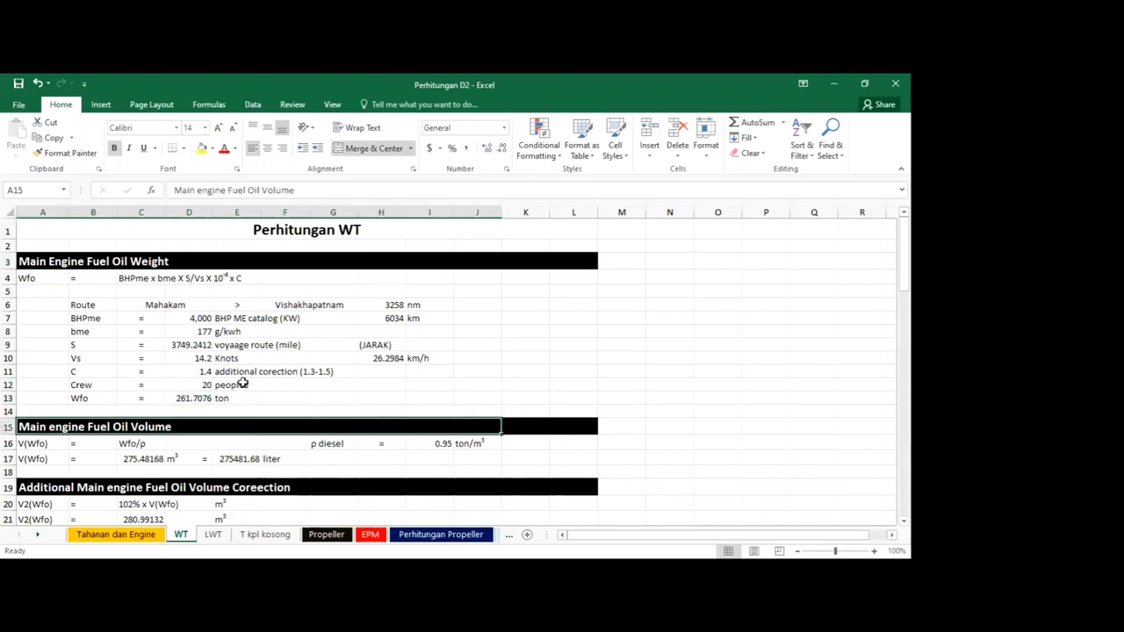
{"action": "left_click", "coordinate": [140, 468]}
{"action": "scroll", "coordinate": [139, 457], "scroll_direction": "down", "scroll_amount": 2}
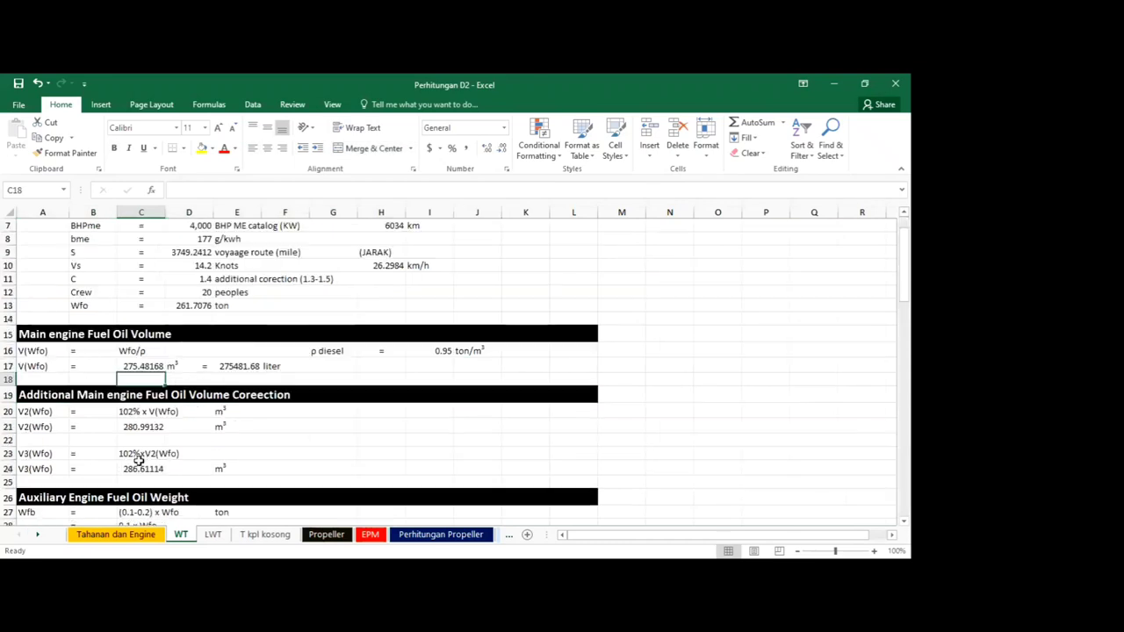
{"action": "scroll", "coordinate": [139, 457], "scroll_direction": "down", "scroll_amount": 3}
{"action": "scroll", "coordinate": [100, 355], "scroll_direction": "down", "scroll_amount": 1}
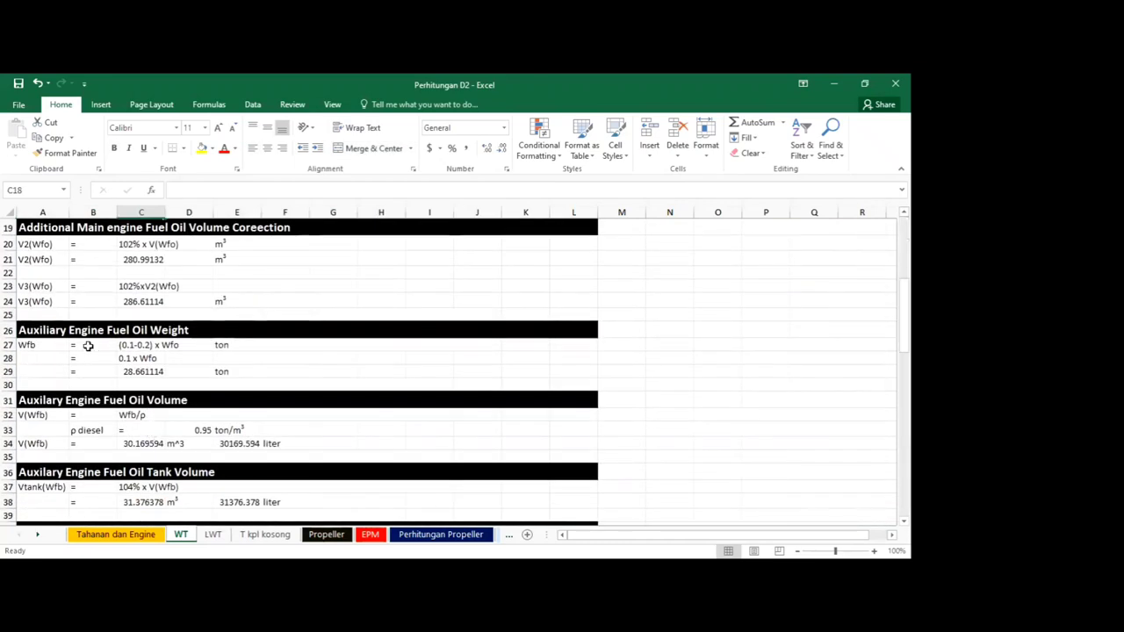
Step: Review the Auxiliary Engine Fuel Oil Weight and Volume sections of the WT sheet
{"action": "left_click", "coordinate": [28, 331]}
{"action": "left_click", "coordinate": [37, 399]}
{"action": "scroll", "coordinate": [40, 397], "scroll_direction": "down", "scroll_amount": 3}
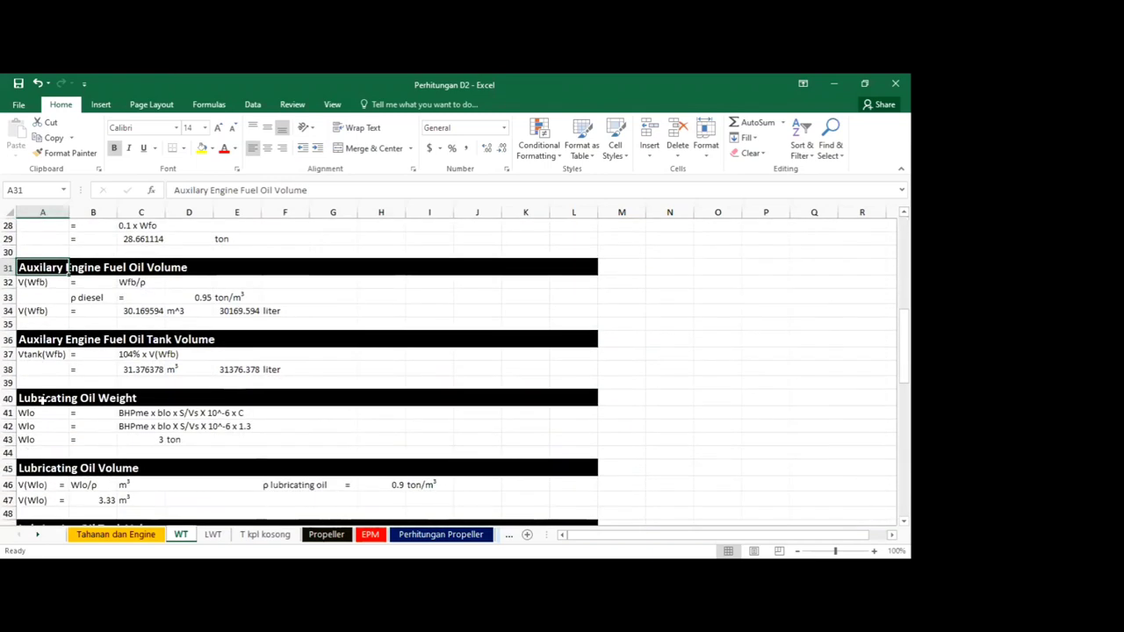
Step: Review the Lubricating Oil Weight, Volume and Tank Volume sections of the WT sheet
{"action": "scroll", "coordinate": [42, 399], "scroll_direction": "down", "scroll_amount": 1}
{"action": "left_click", "coordinate": [42, 361]}
{"action": "left_click", "coordinate": [42, 427]}
{"action": "scroll", "coordinate": [42, 426], "scroll_direction": "down", "scroll_amount": 1}
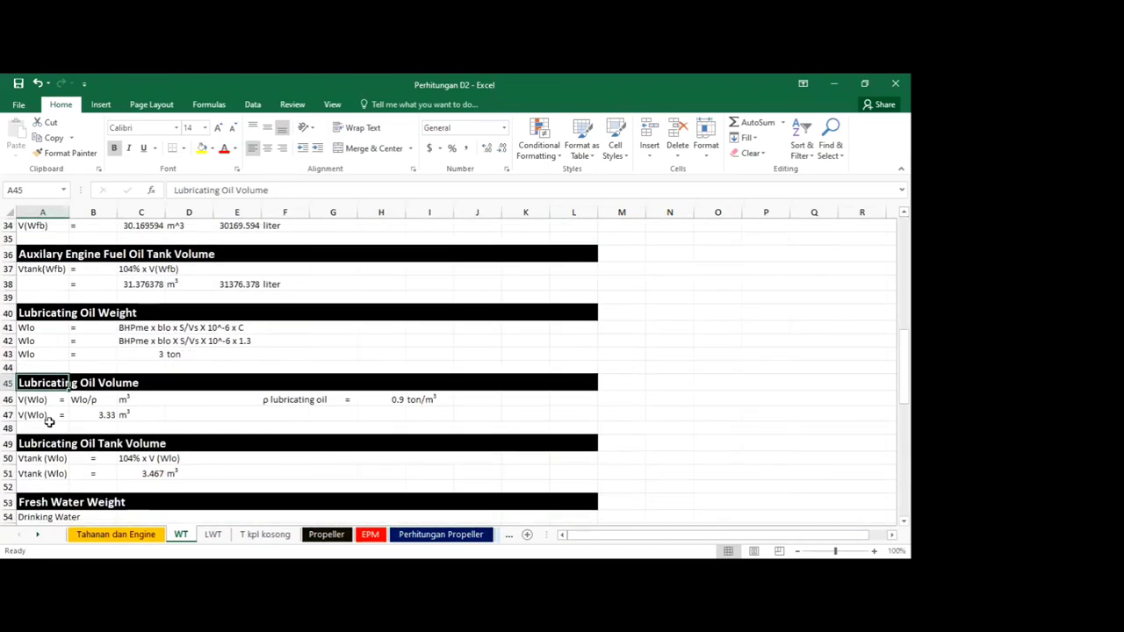
{"action": "scroll", "coordinate": [55, 415], "scroll_direction": "down", "scroll_amount": 2}
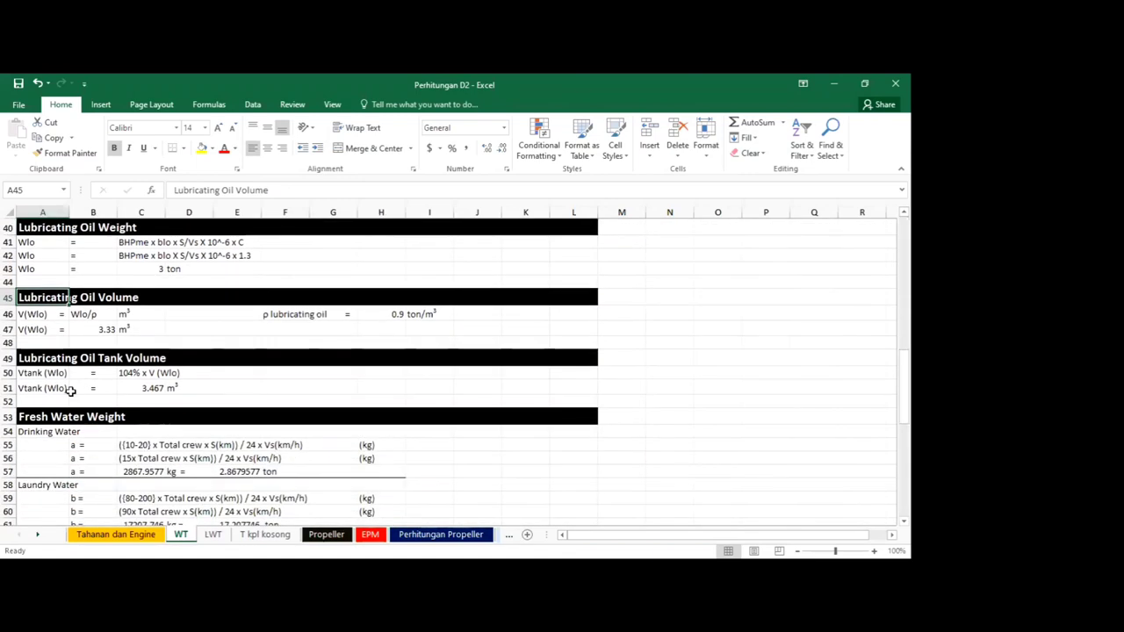
Step: Look over the WT sheet from its start through the fresh water, food, crew and reserved weight sections
{"action": "scroll", "coordinate": [75, 383], "scroll_direction": "up", "scroll_amount": 6}
{"action": "scroll", "coordinate": [74, 383], "scroll_direction": "up", "scroll_amount": 3}
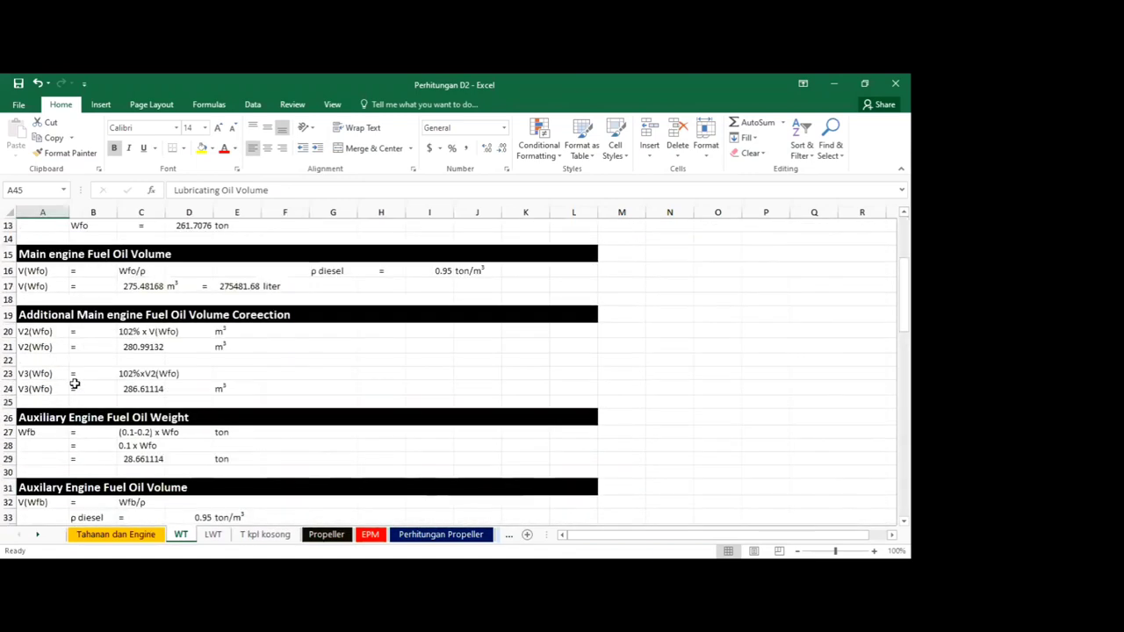
{"action": "scroll", "coordinate": [79, 378], "scroll_direction": "up", "scroll_amount": 4}
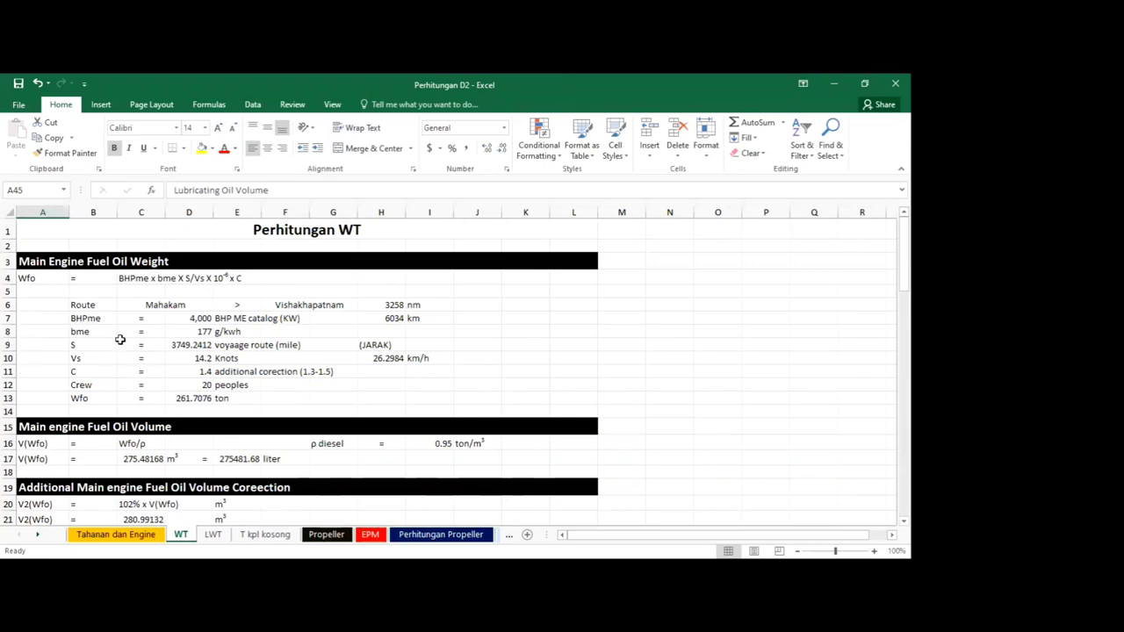
{"action": "scroll", "coordinate": [97, 358], "scroll_direction": "down", "scroll_amount": 18}
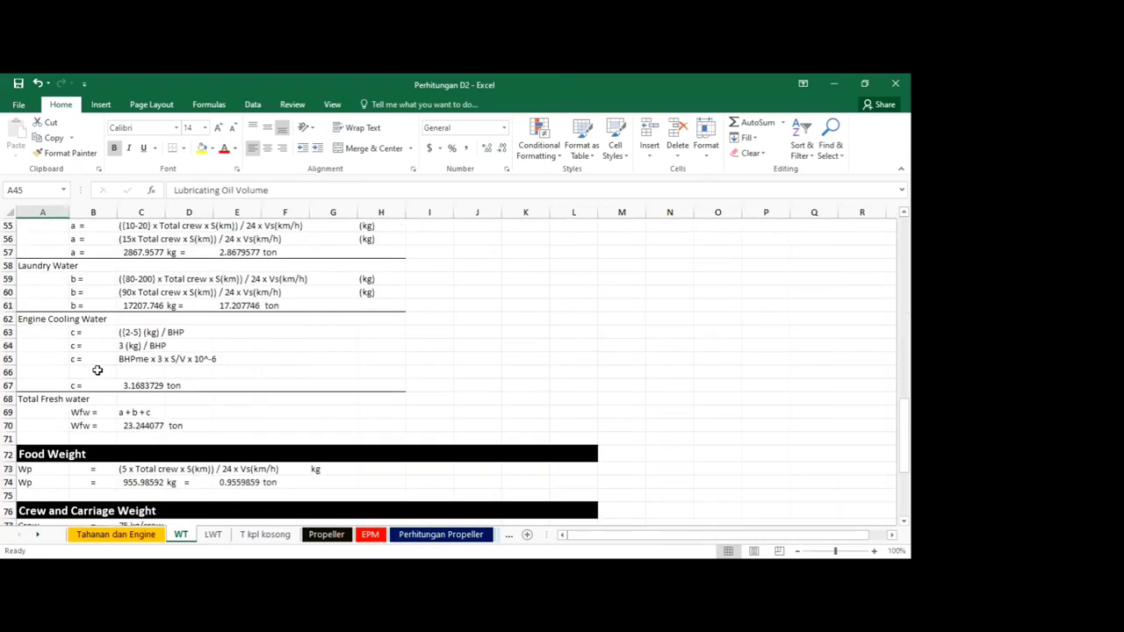
{"action": "left_click_drag", "start_coordinate": [67, 338], "coordinate": [58, 363]}
{"action": "scroll", "coordinate": [64, 363], "scroll_direction": "down", "scroll_amount": 9}
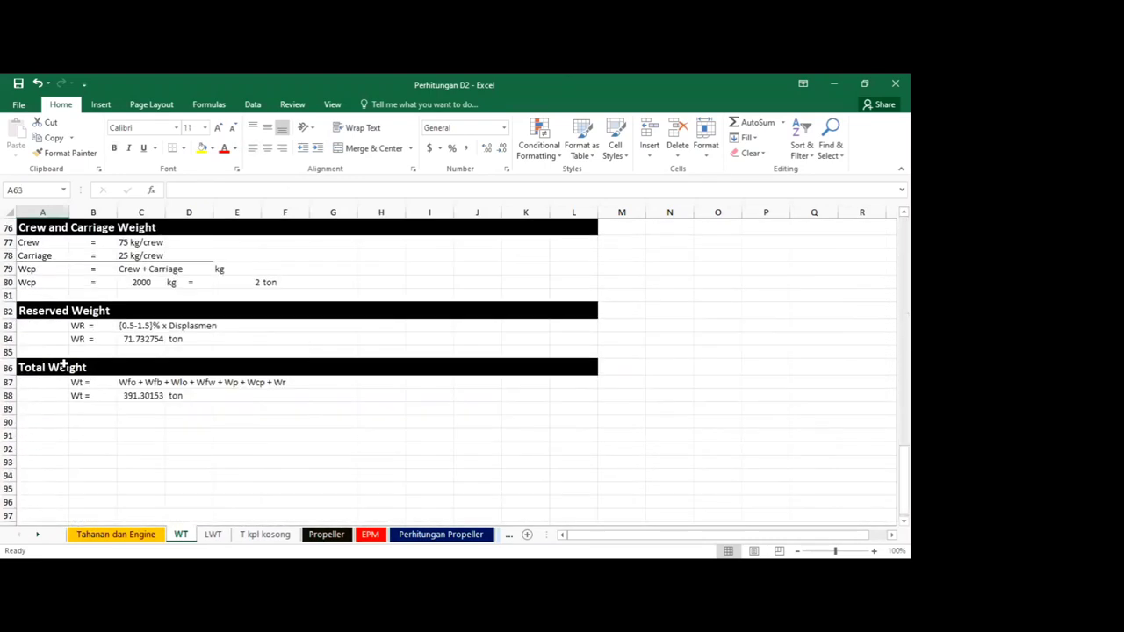
Step: Examine the Total Weight section, inspecting the Wt sum formula in C88 and its unit
{"action": "left_click", "coordinate": [276, 337]}
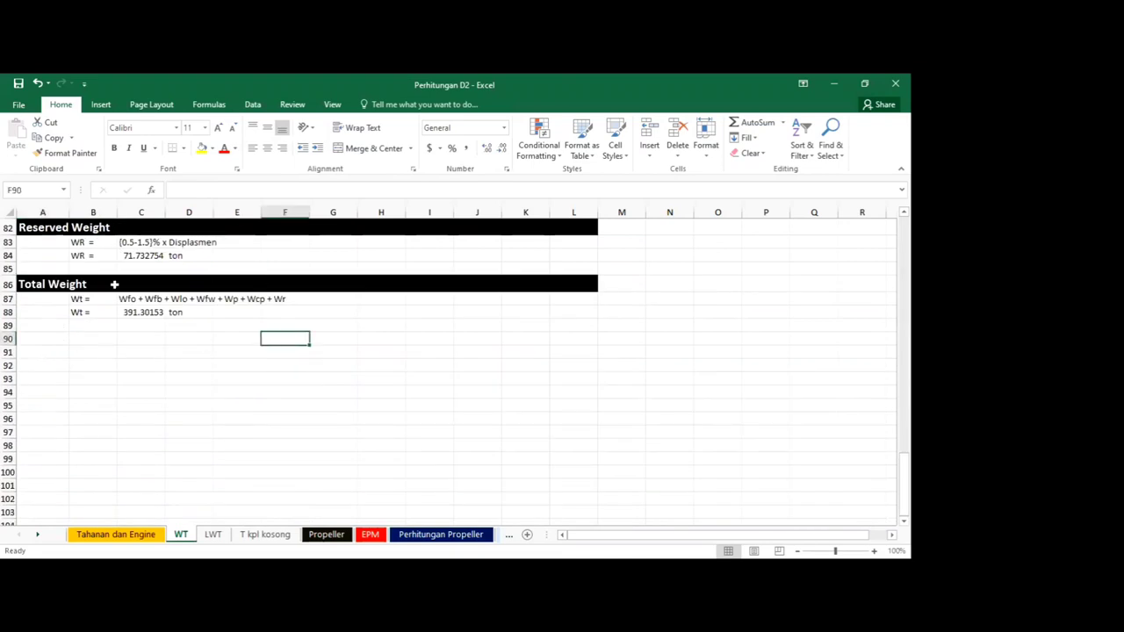
{"action": "left_click", "coordinate": [54, 285]}
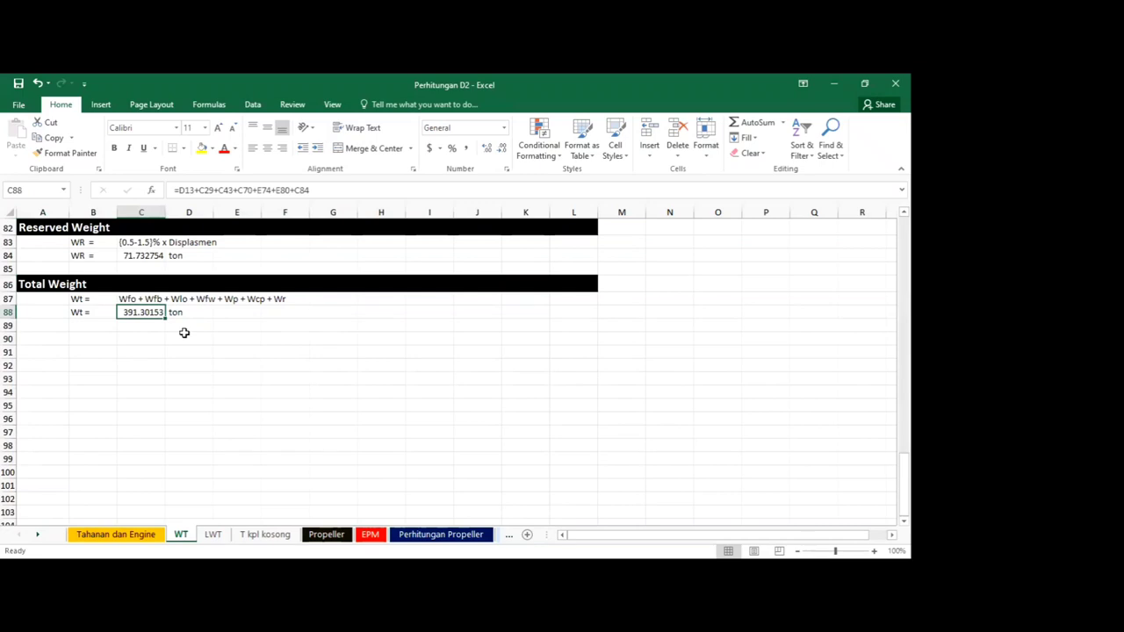
{"action": "left_click", "coordinate": [132, 327]}
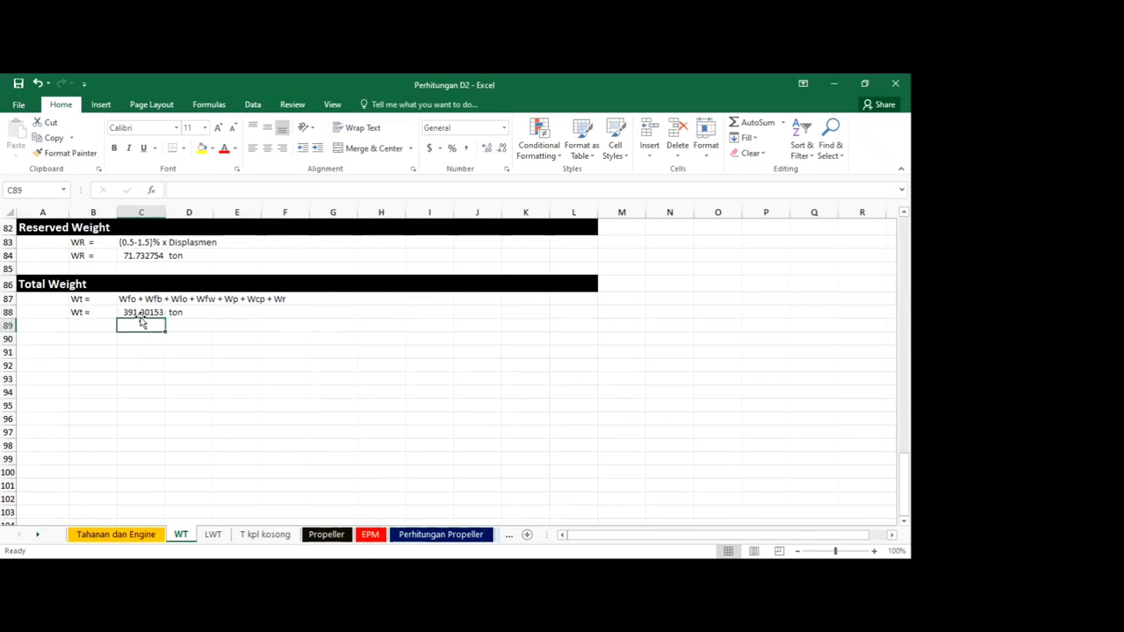
{"action": "left_click", "coordinate": [138, 312]}
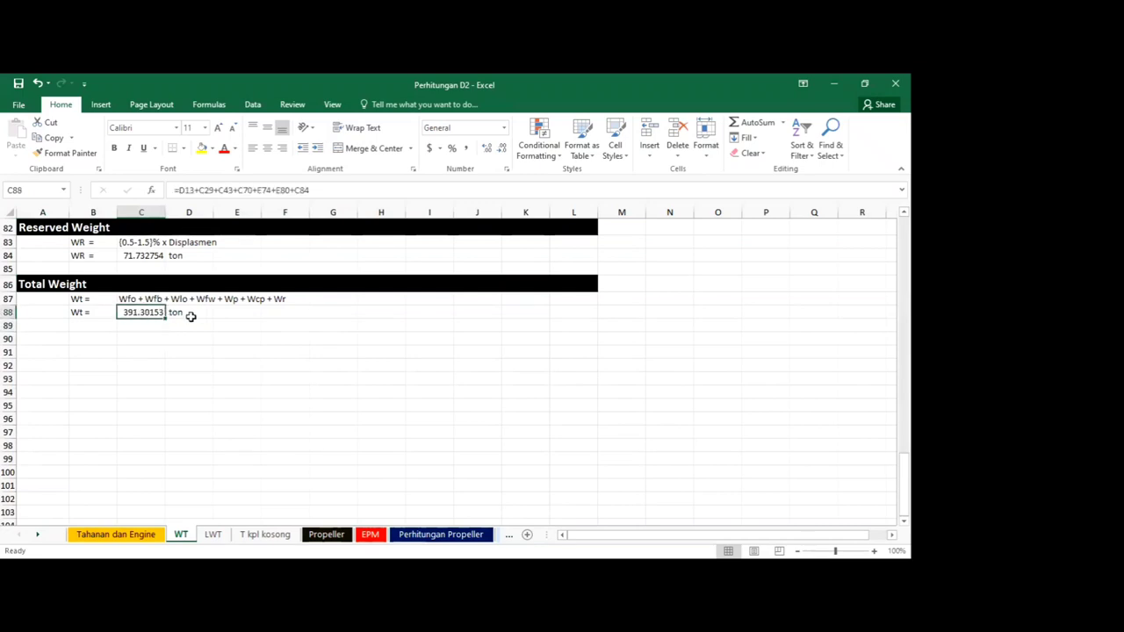
{"action": "left_click", "coordinate": [190, 315]}
{"action": "scroll", "coordinate": [88, 435], "scroll_direction": "up", "scroll_amount": 1}
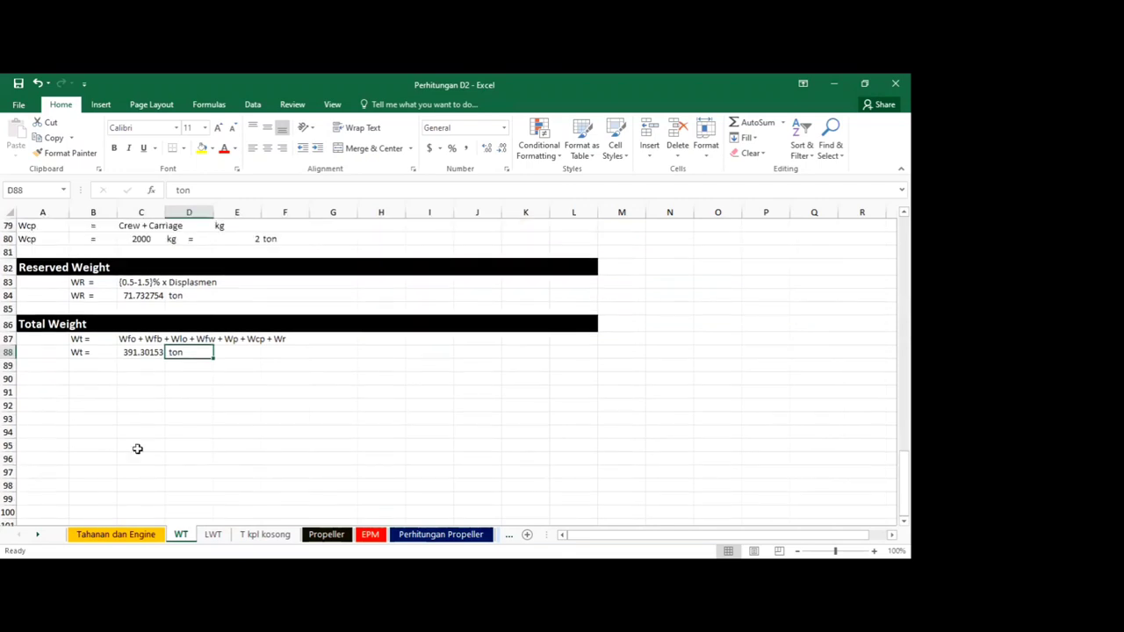
Step: Open the LWT sheet and view the ship's principal data tables at its start
{"action": "left_click", "coordinate": [213, 535]}
{"action": "scroll", "coordinate": [175, 329], "scroll_direction": "up", "scroll_amount": 8}
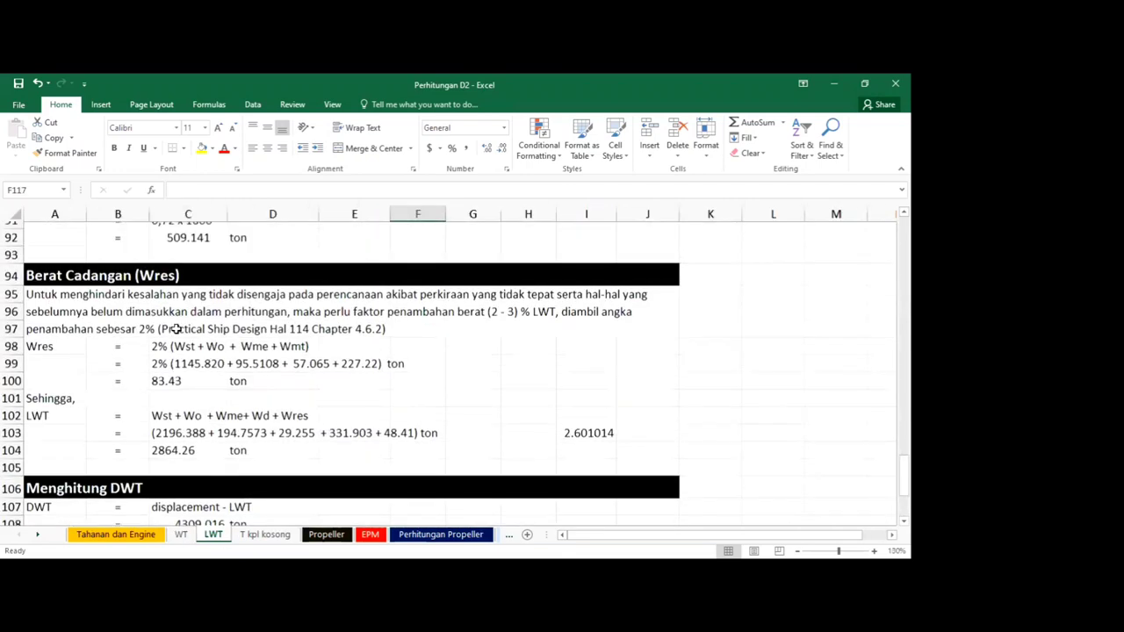
{"action": "scroll", "coordinate": [312, 239], "scroll_direction": "up", "scroll_amount": 20}
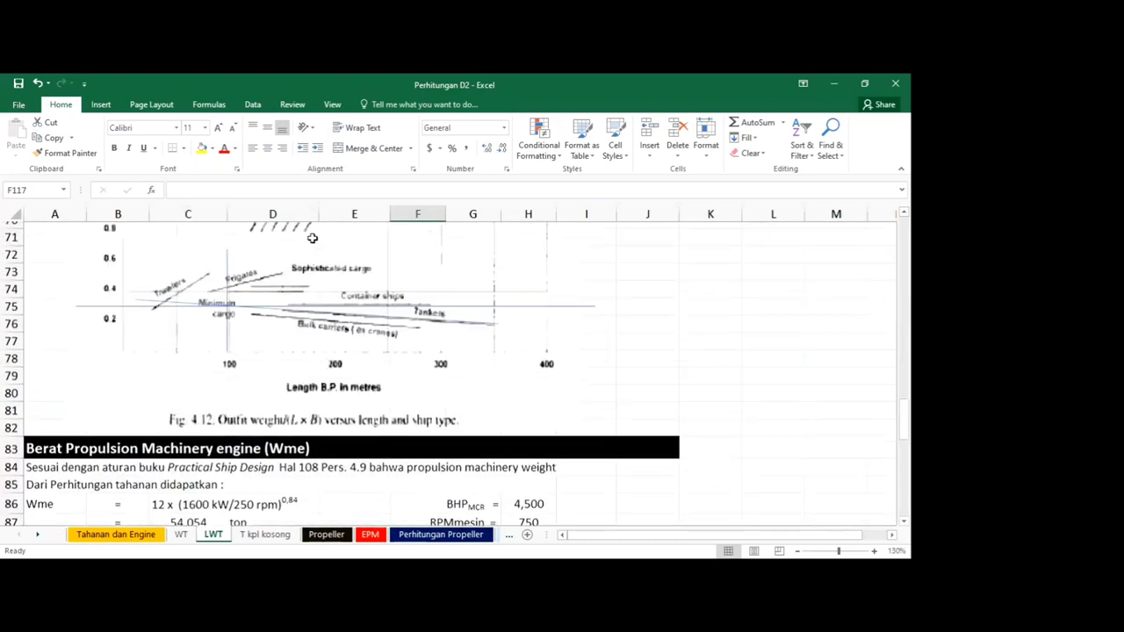
{"action": "scroll", "coordinate": [321, 413], "scroll_direction": "up", "scroll_amount": 6}
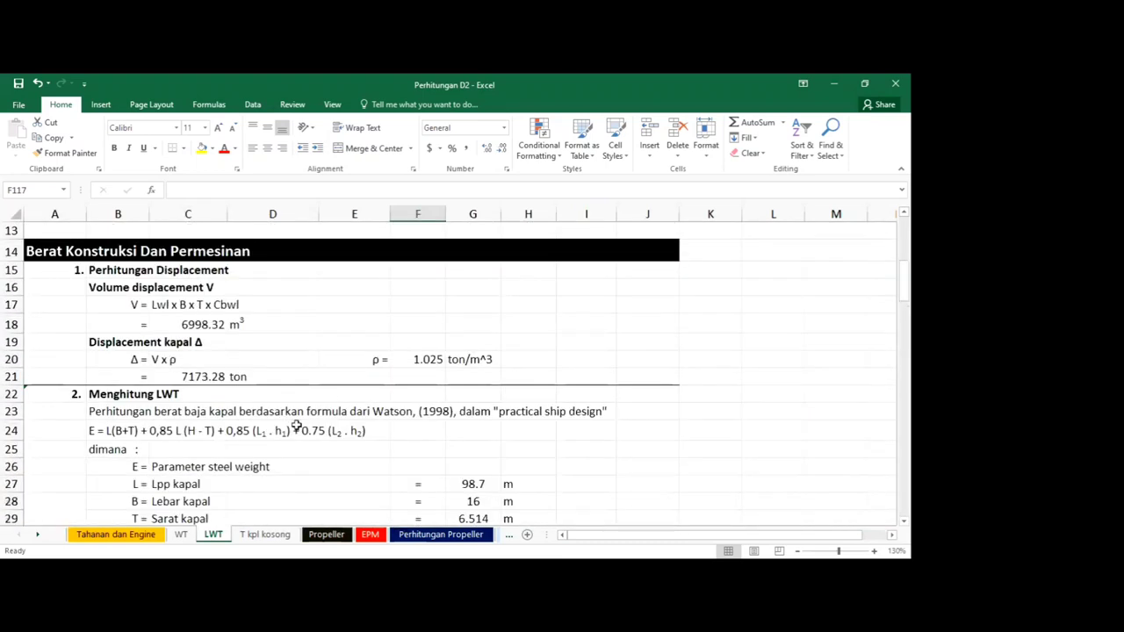
{"action": "key", "text": "ctrl+Home"}
{"action": "scroll", "coordinate": [251, 392], "scroll_direction": "down", "scroll_amount": 1}
{"action": "scroll", "coordinate": [368, 250], "scroll_direction": "up", "scroll_amount": 1}
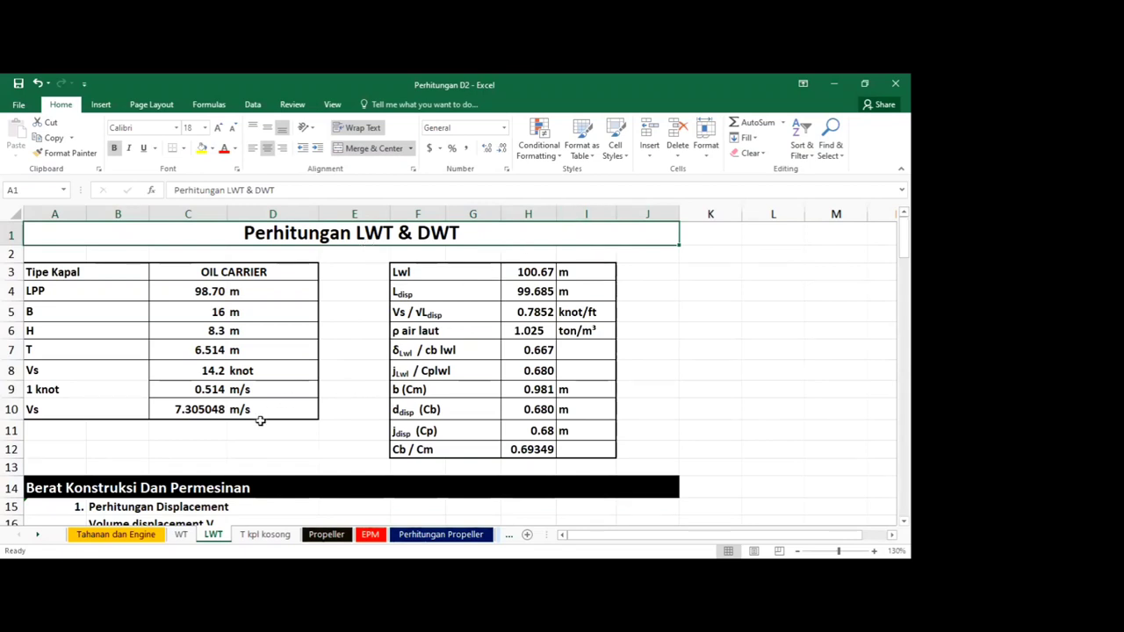
Step: Review the displacement calculation and the Menghitung LWT section, highlighting the Watson steel weight parameter formula in row 24
{"action": "scroll", "coordinate": [259, 422], "scroll_direction": "down", "scroll_amount": 1}
{"action": "scroll", "coordinate": [257, 424], "scroll_direction": "down", "scroll_amount": 3}
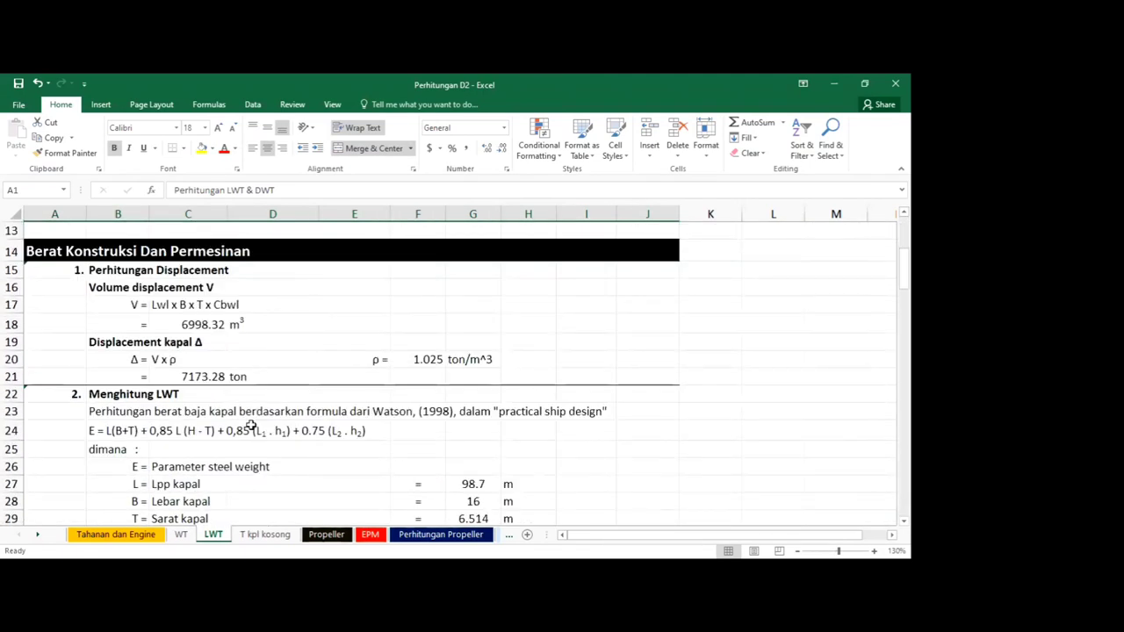
{"action": "scroll", "coordinate": [256, 424], "scroll_direction": "down", "scroll_amount": 2}
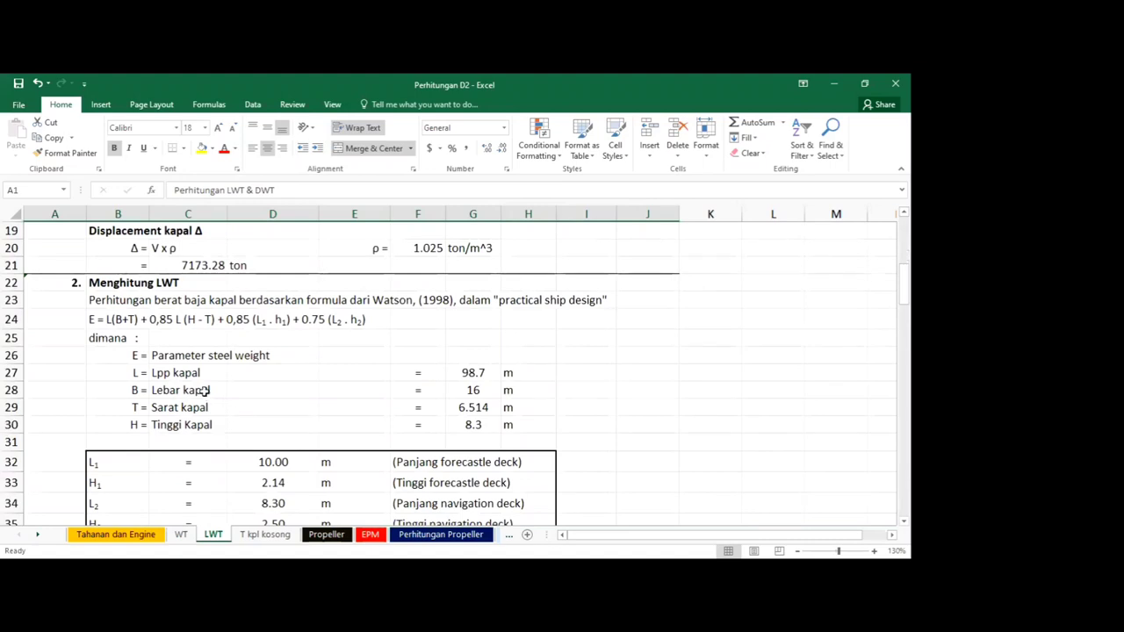
{"action": "left_click", "coordinate": [201, 391]}
{"action": "left_click", "coordinate": [129, 302]}
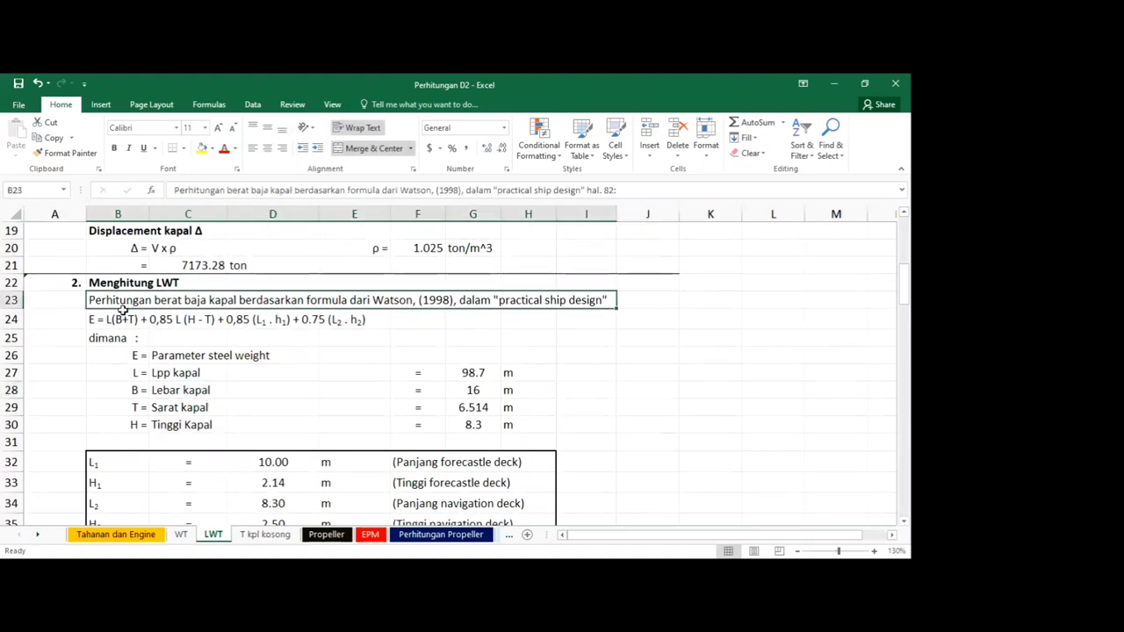
{"action": "left_click_drag", "start_coordinate": [103, 320], "coordinate": [357, 316]}
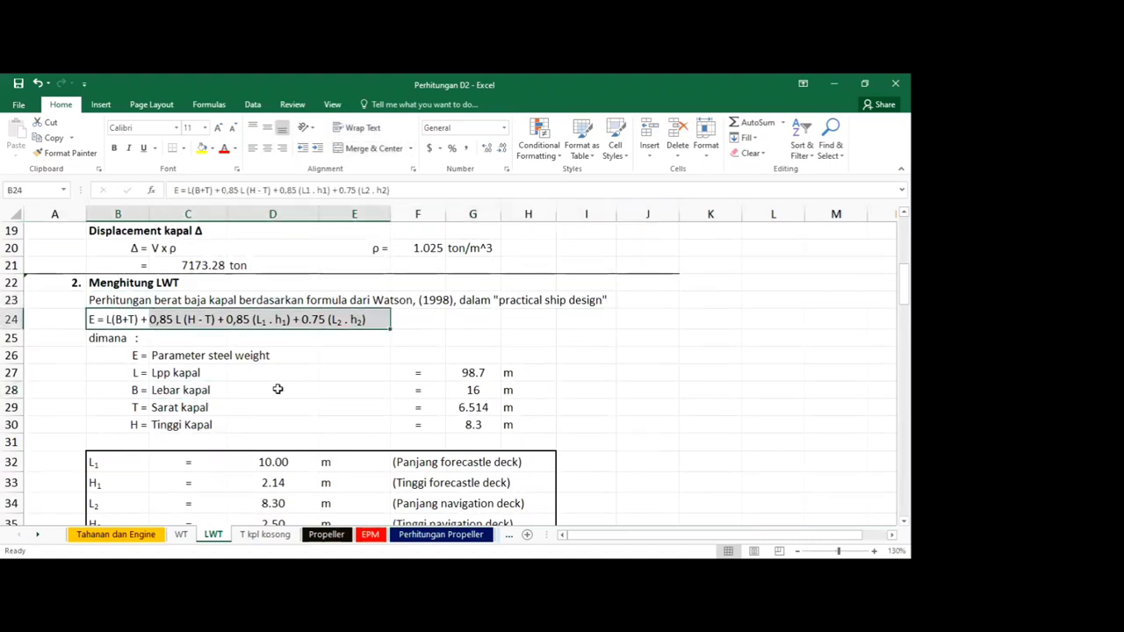
Step: Review the deck length and height table and the steel weight calculation at Jadi Wst in B52
{"action": "scroll", "coordinate": [275, 392], "scroll_direction": "down", "scroll_amount": 4}
{"action": "scroll", "coordinate": [275, 393], "scroll_direction": "down", "scroll_amount": 3}
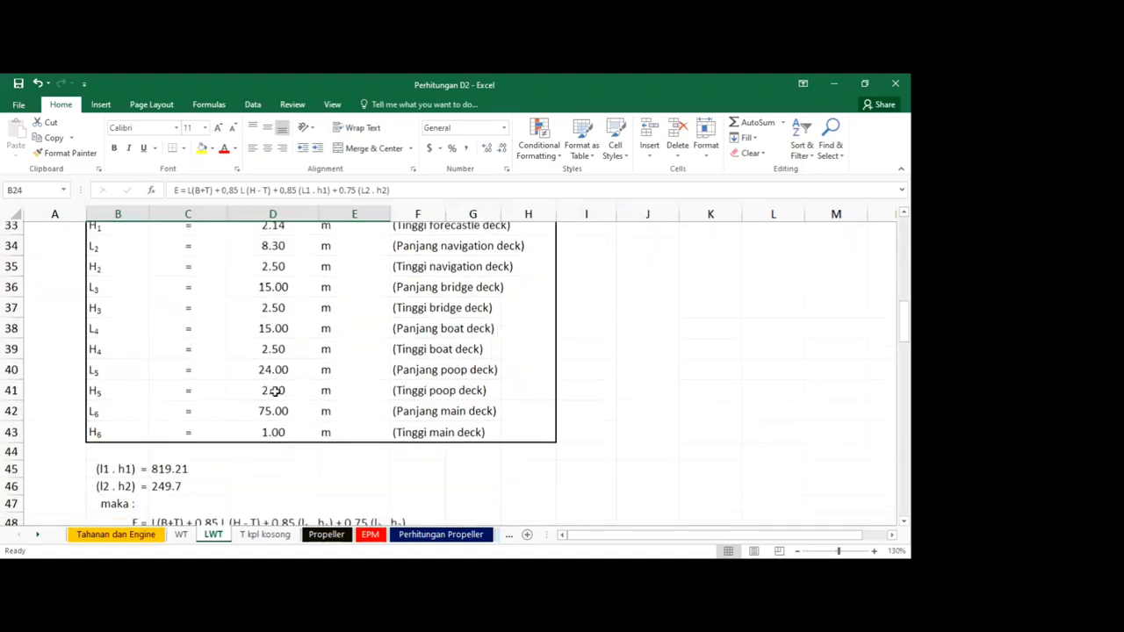
{"action": "left_click", "coordinate": [128, 458]}
{"action": "scroll", "coordinate": [127, 457], "scroll_direction": "down", "scroll_amount": 3}
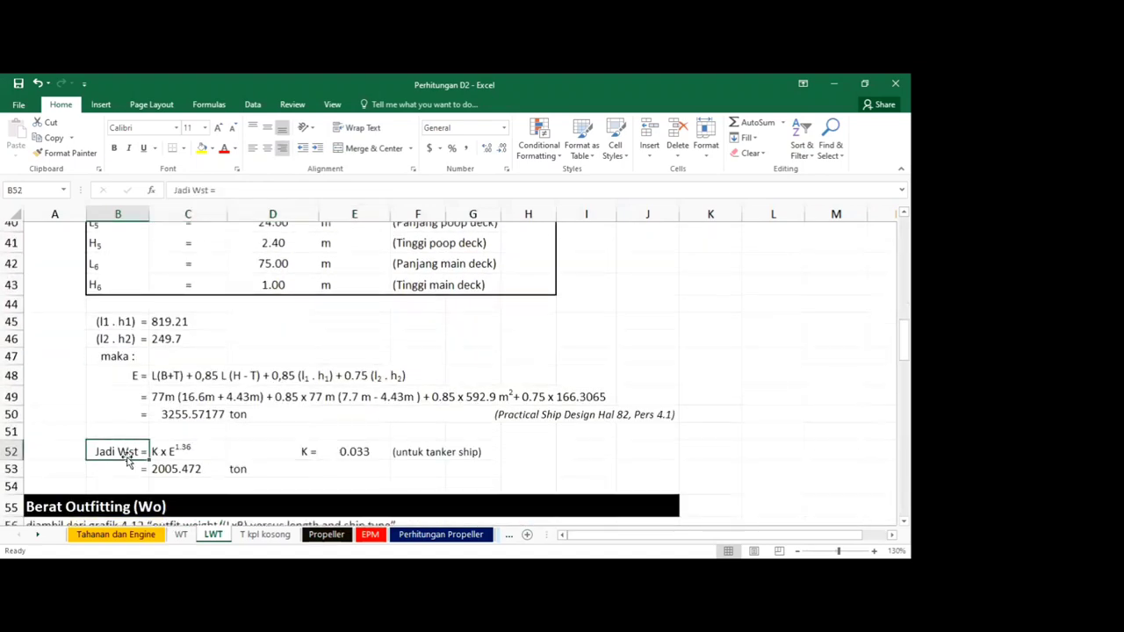
Step: Examine the Berat Outfitting (Wo) section, including the Woa formula in C58 and the Fig. 4.12 outfit weight chart
{"action": "left_click", "coordinate": [45, 344]}
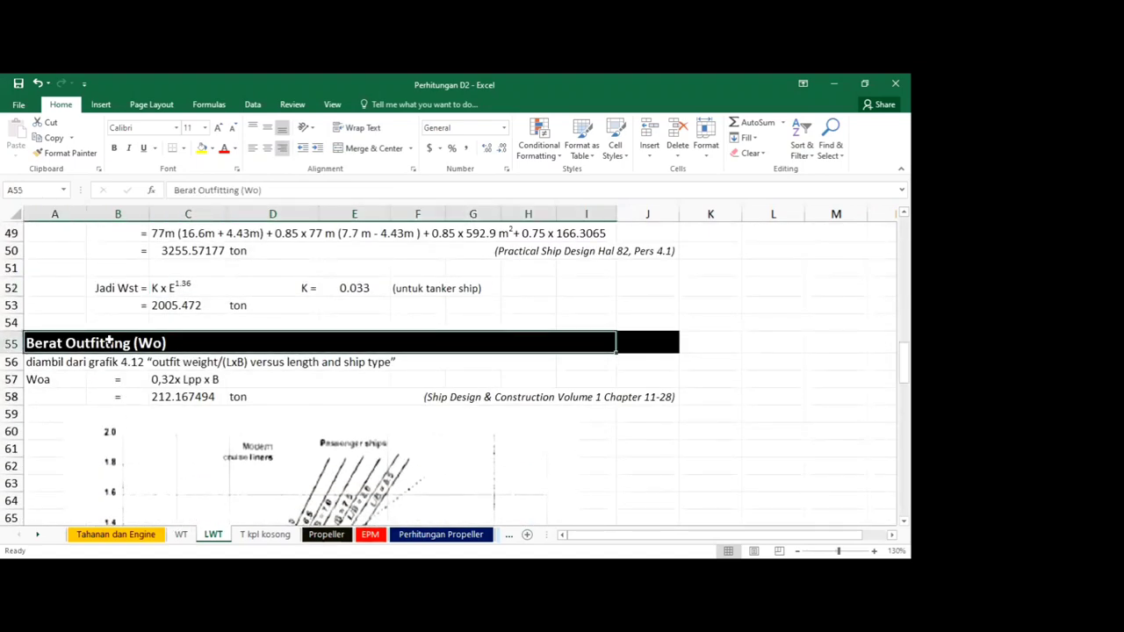
{"action": "left_click", "coordinate": [64, 381]}
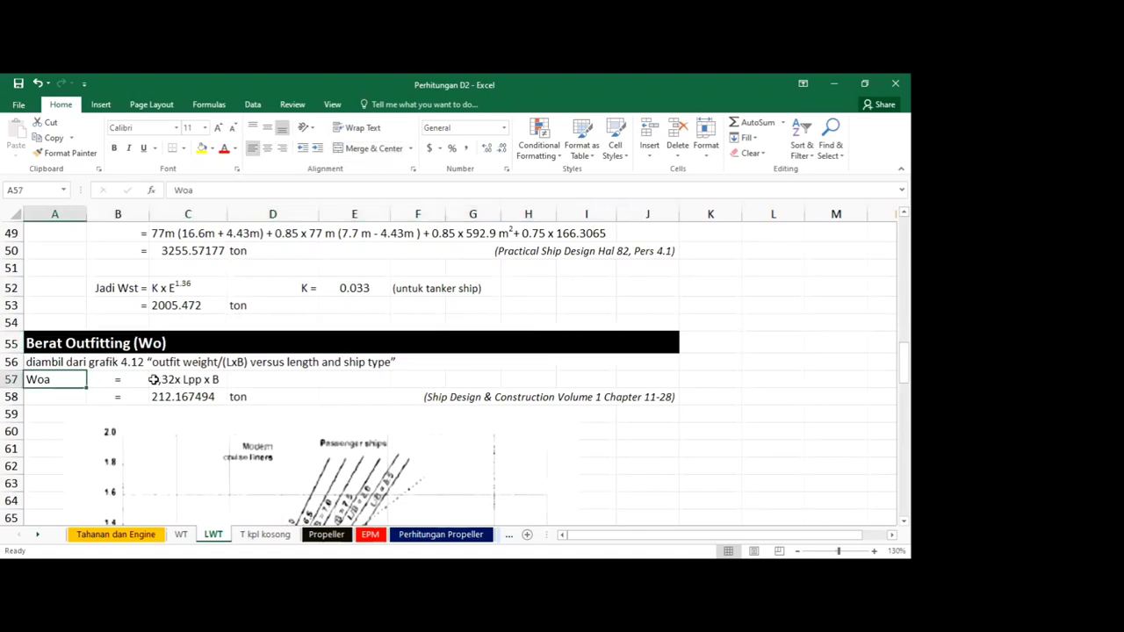
{"action": "left_click", "coordinate": [156, 396]}
{"action": "scroll", "coordinate": [158, 396], "scroll_direction": "down", "scroll_amount": 6}
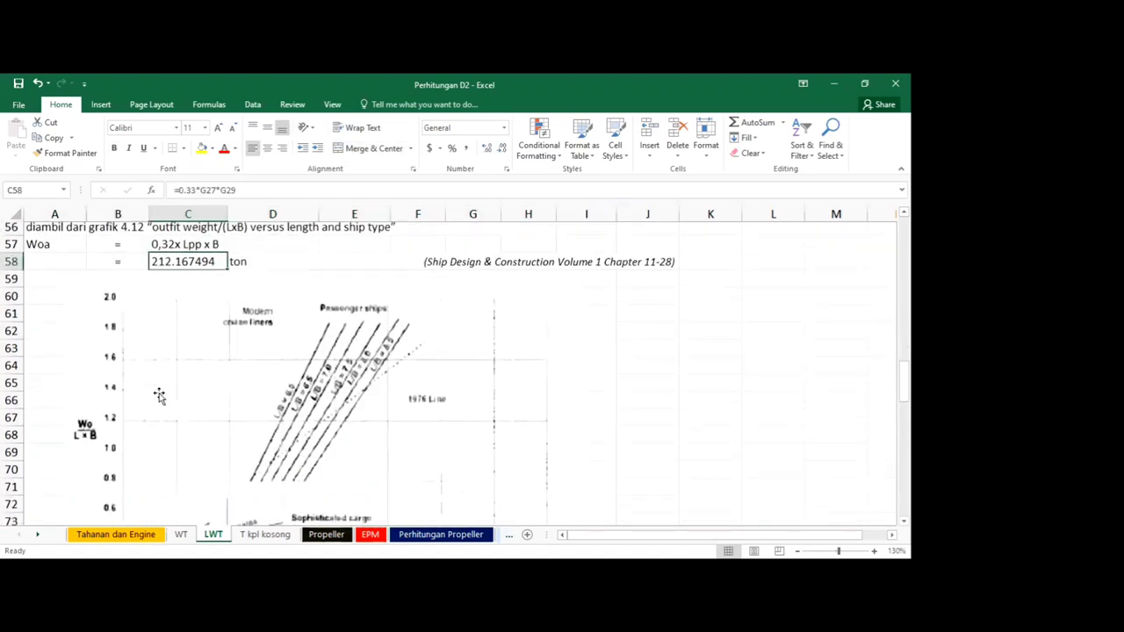
{"action": "scroll", "coordinate": [160, 394], "scroll_direction": "down", "scroll_amount": 2}
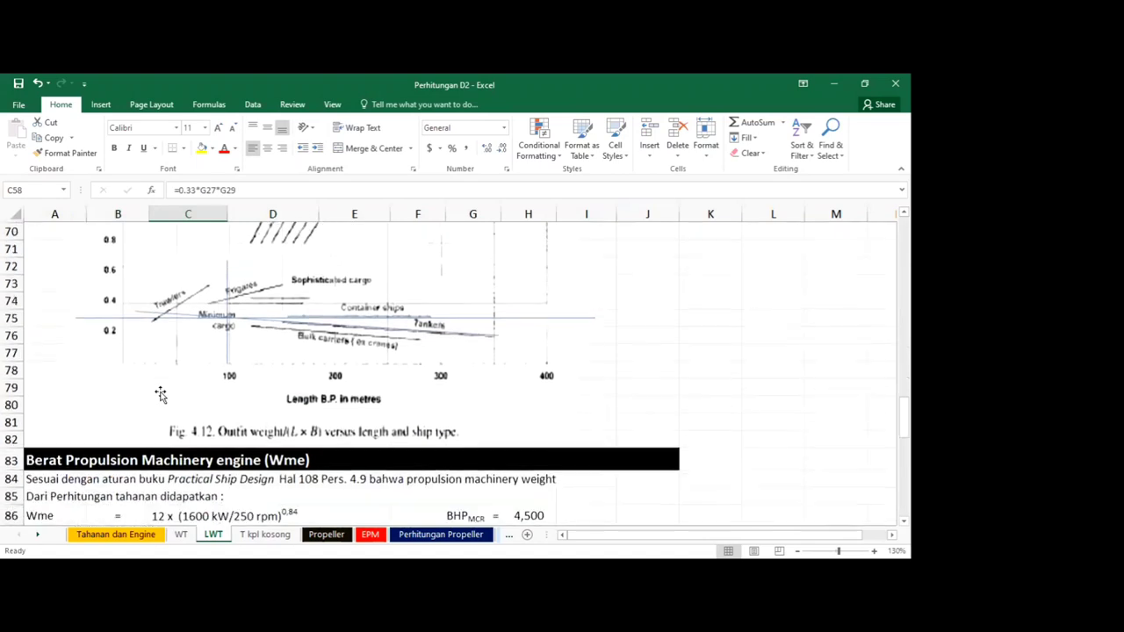
{"action": "scroll", "coordinate": [171, 390], "scroll_direction": "up", "scroll_amount": 4}
{"action": "scroll", "coordinate": [171, 388], "scroll_direction": "up", "scroll_amount": 3}
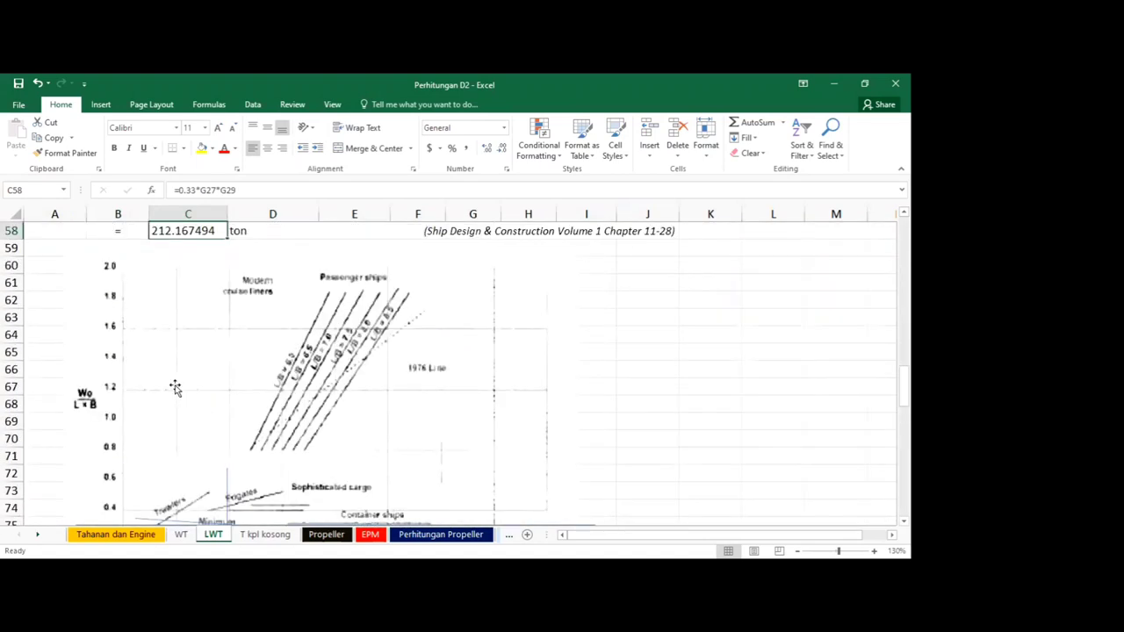
Step: Compare the Minimum cargo line of the outfit weight chart with the coefficient in the Woa formula text in C57
{"action": "left_click", "coordinate": [147, 387]}
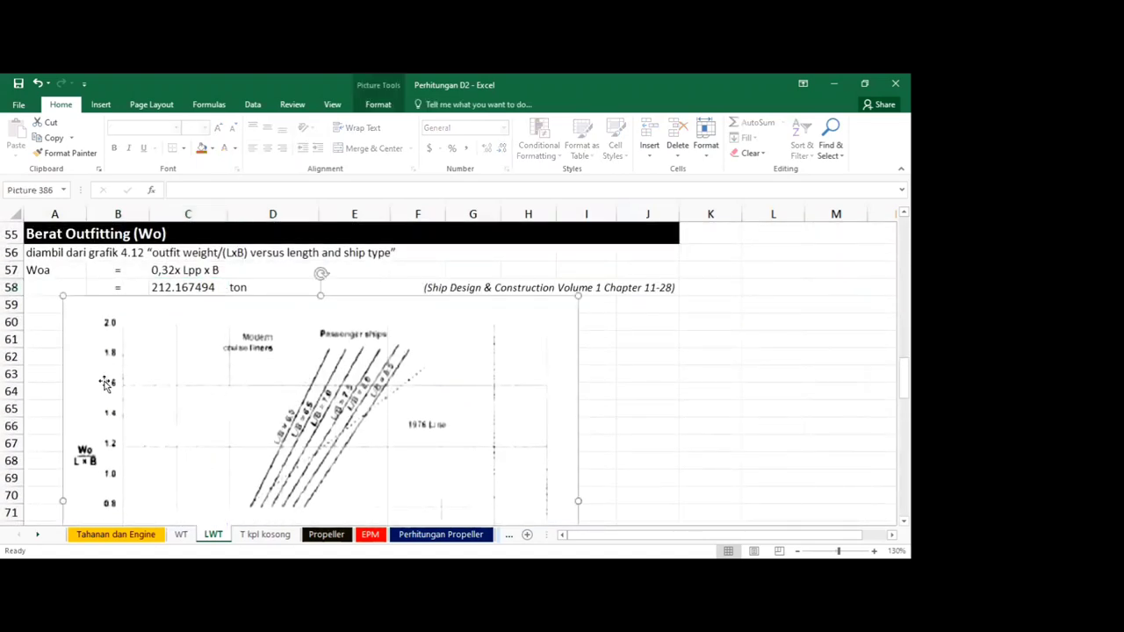
{"action": "scroll", "coordinate": [107, 383], "scroll_direction": "down", "scroll_amount": 3}
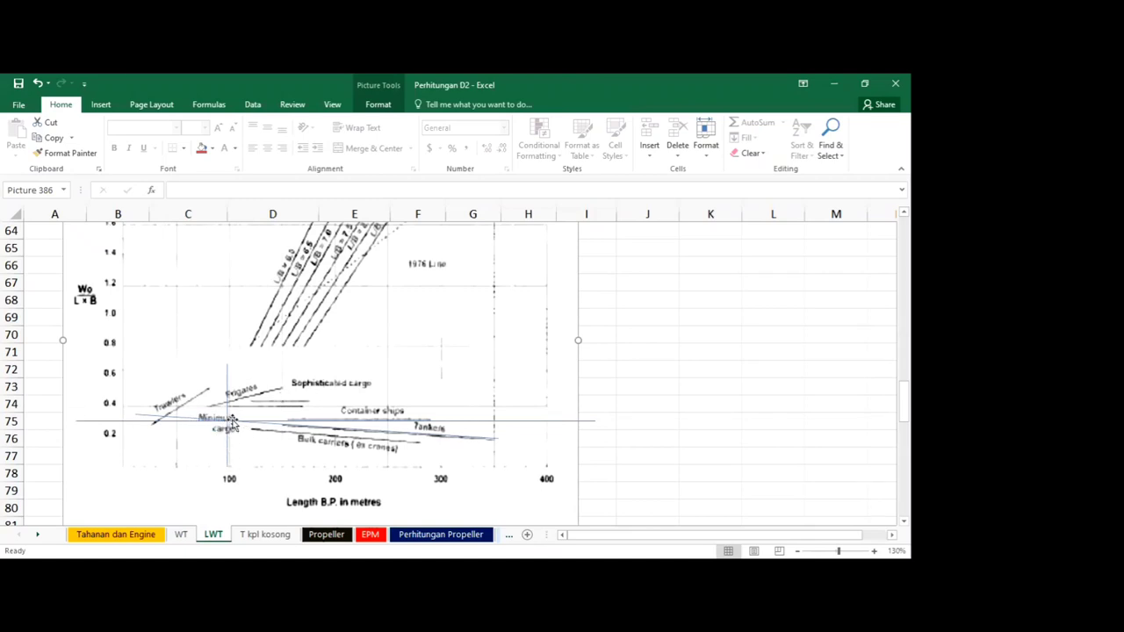
{"action": "scroll", "coordinate": [237, 421], "scroll_direction": "down", "scroll_amount": 2}
{"action": "scroll", "coordinate": [241, 408], "scroll_direction": "down", "scroll_amount": 1}
{"action": "scroll", "coordinate": [243, 391], "scroll_direction": "up", "scroll_amount": 6}
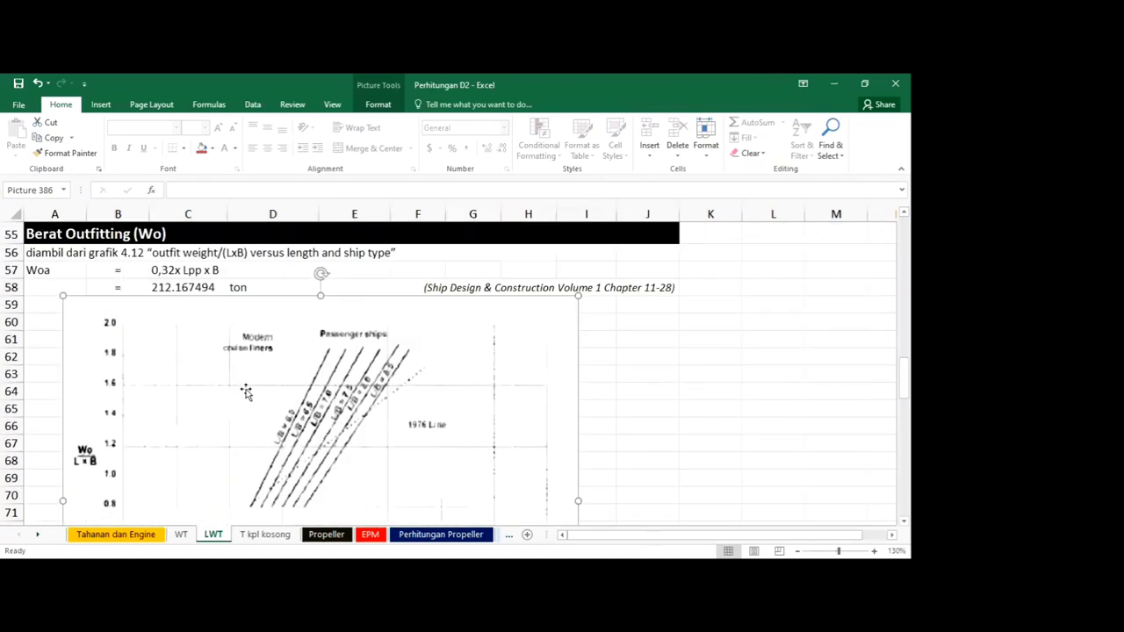
{"action": "double_click", "coordinate": [159, 270]}
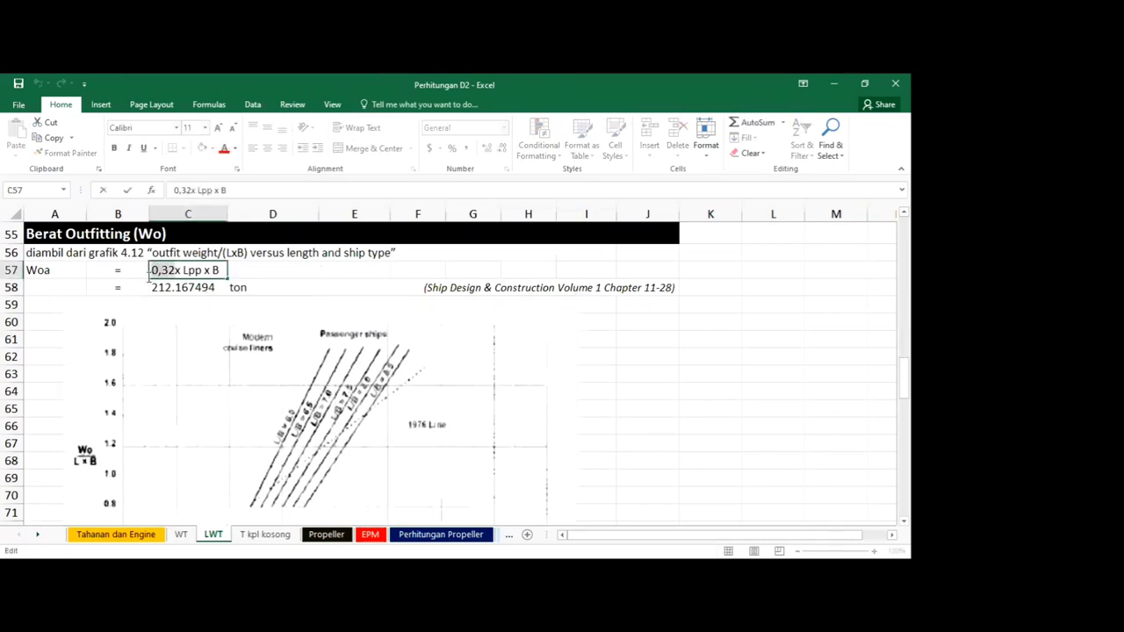
{"action": "double_click", "coordinate": [173, 270]}
{"action": "key", "text": "Escape"}
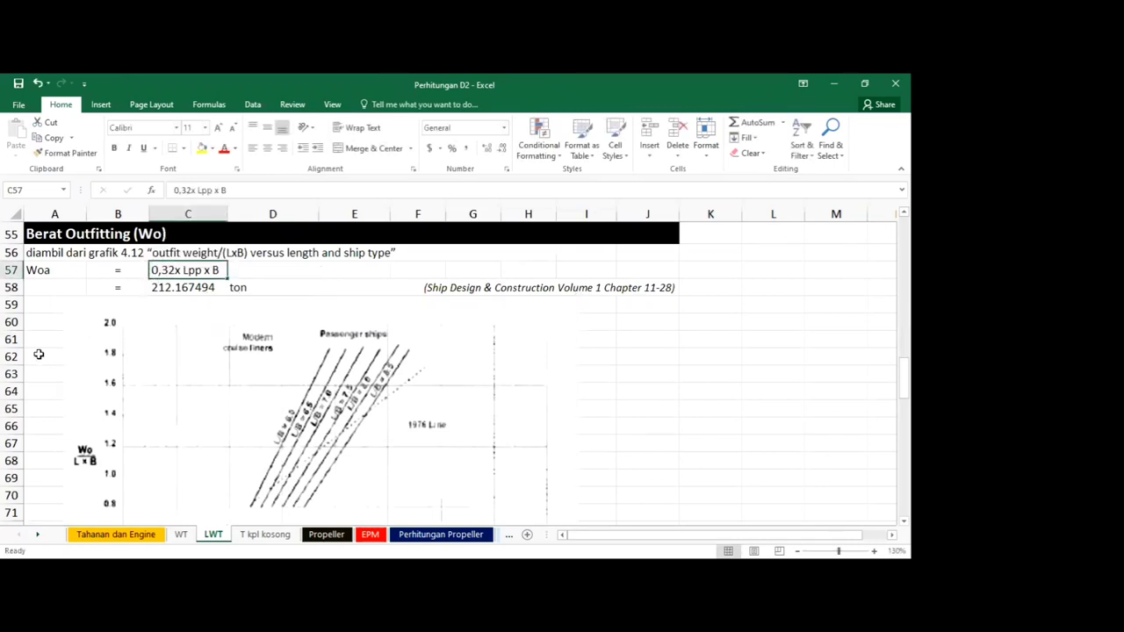
Step: Review the weight sections for propulsion machinery (Wme), machinery installation (Wmt) and reserve (Wres) in the LWT sheet
{"action": "left_click", "coordinate": [38, 354]}
{"action": "scroll", "coordinate": [110, 356], "scroll_direction": "down", "scroll_amount": 5}
{"action": "scroll", "coordinate": [146, 364], "scroll_direction": "down", "scroll_amount": 2}
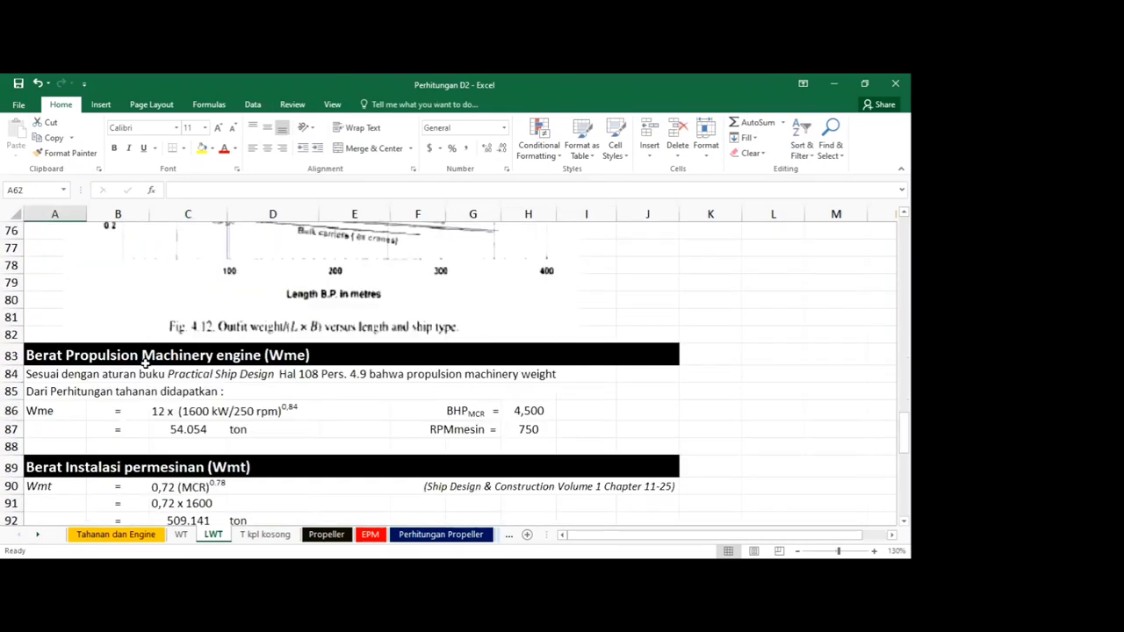
{"action": "left_click", "coordinate": [114, 355]}
{"action": "left_click", "coordinate": [57, 355]}
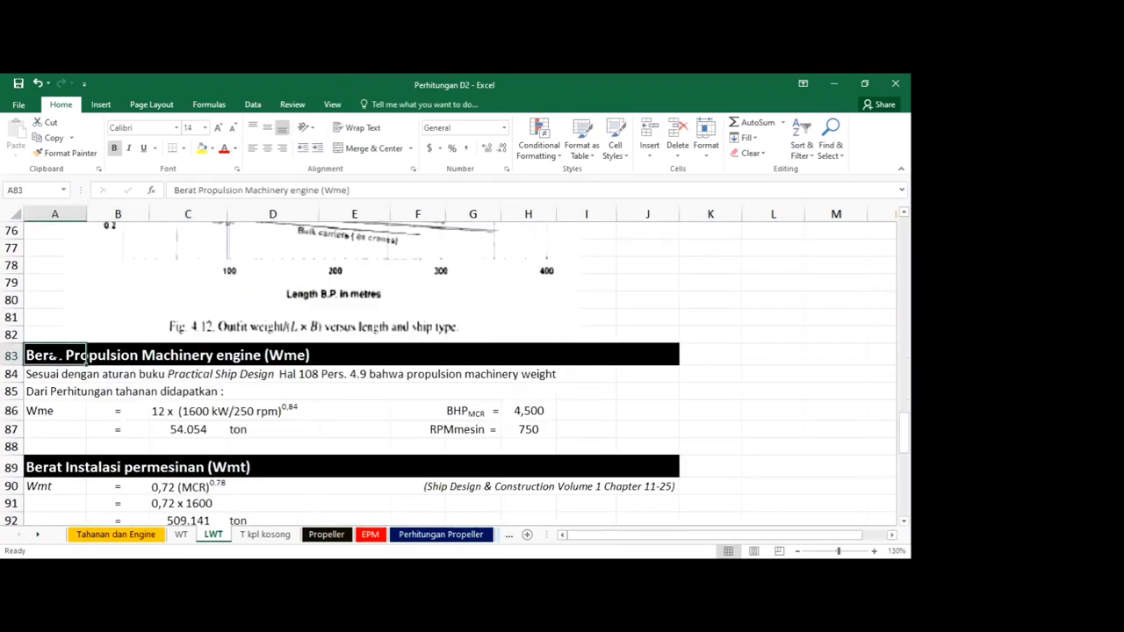
{"action": "scroll", "coordinate": [90, 400], "scroll_direction": "down", "scroll_amount": 1}
{"action": "left_click", "coordinate": [51, 414]}
{"action": "scroll", "coordinate": [53, 413], "scroll_direction": "down", "scroll_amount": 1}
{"action": "left_click", "coordinate": [73, 452]}
{"action": "scroll", "coordinate": [81, 432], "scroll_direction": "down", "scroll_amount": 4}
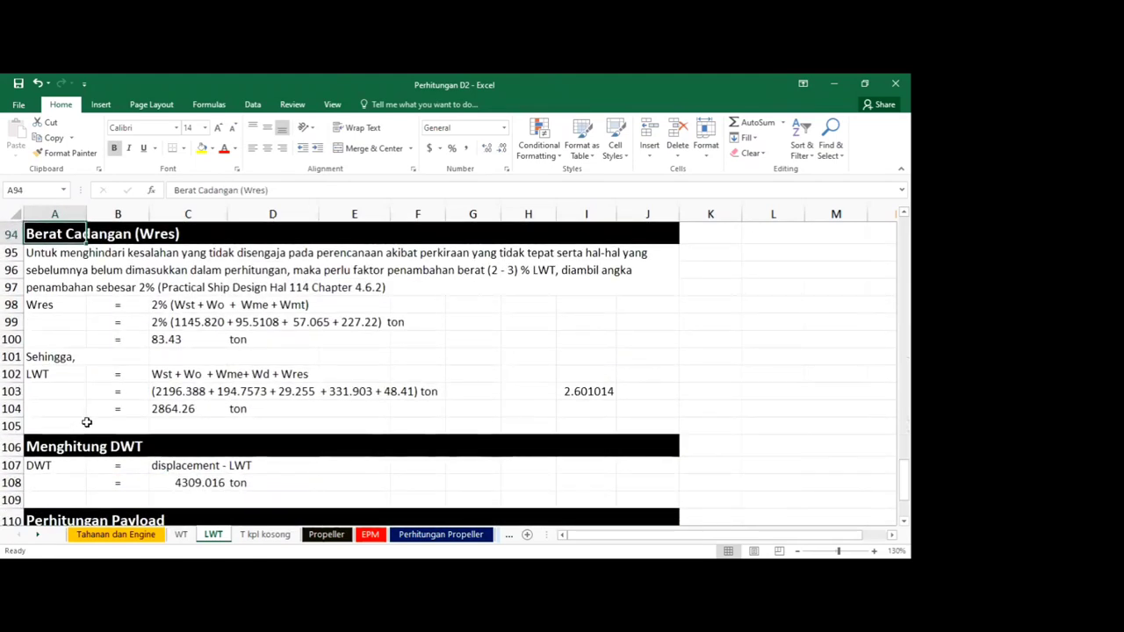
Step: Inspect the DWT formula in C108, the payload formula in C112 and the final payload line in row 113
{"action": "scroll", "coordinate": [87, 423], "scroll_direction": "down", "scroll_amount": 2}
{"action": "left_click", "coordinate": [60, 357]}
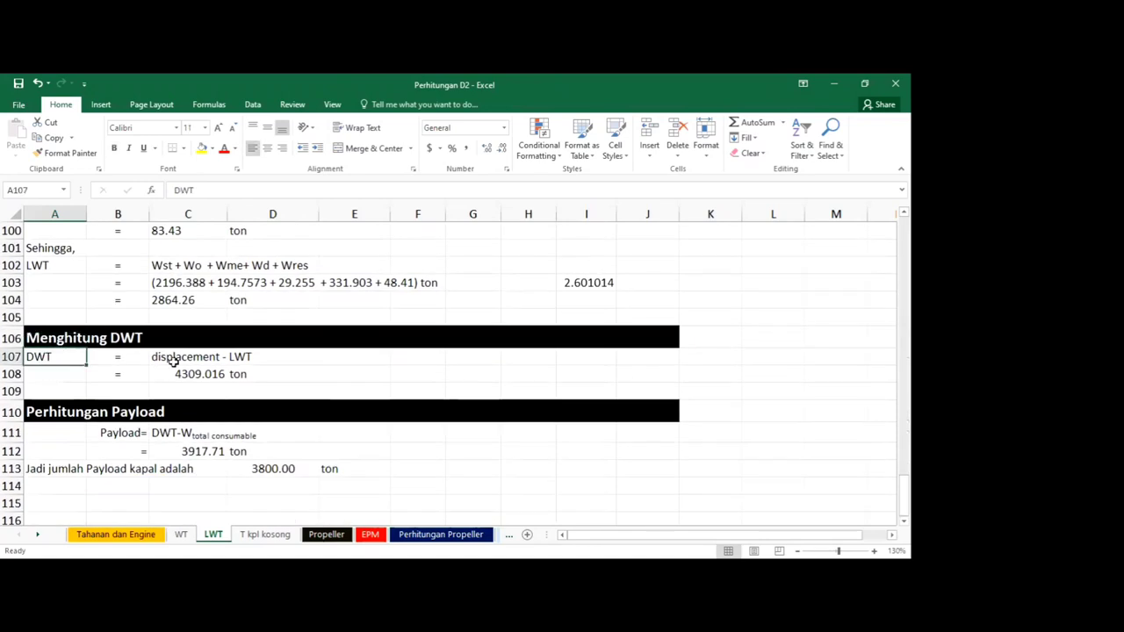
{"action": "double_click", "coordinate": [188, 374]}
{"action": "key", "text": "Escape"}
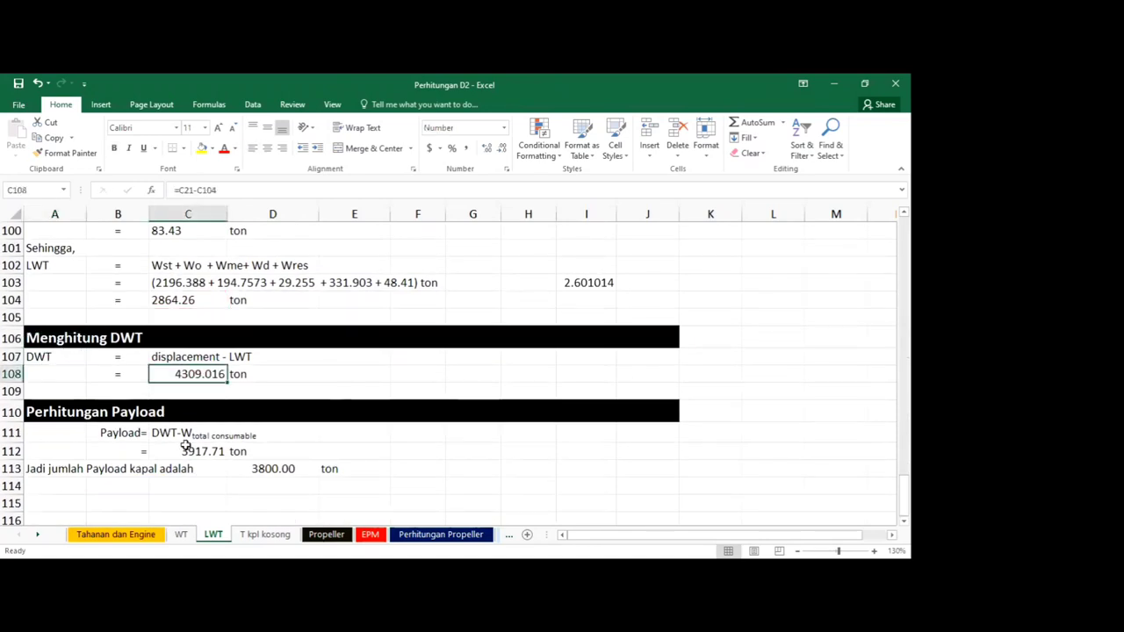
{"action": "double_click", "coordinate": [201, 451]}
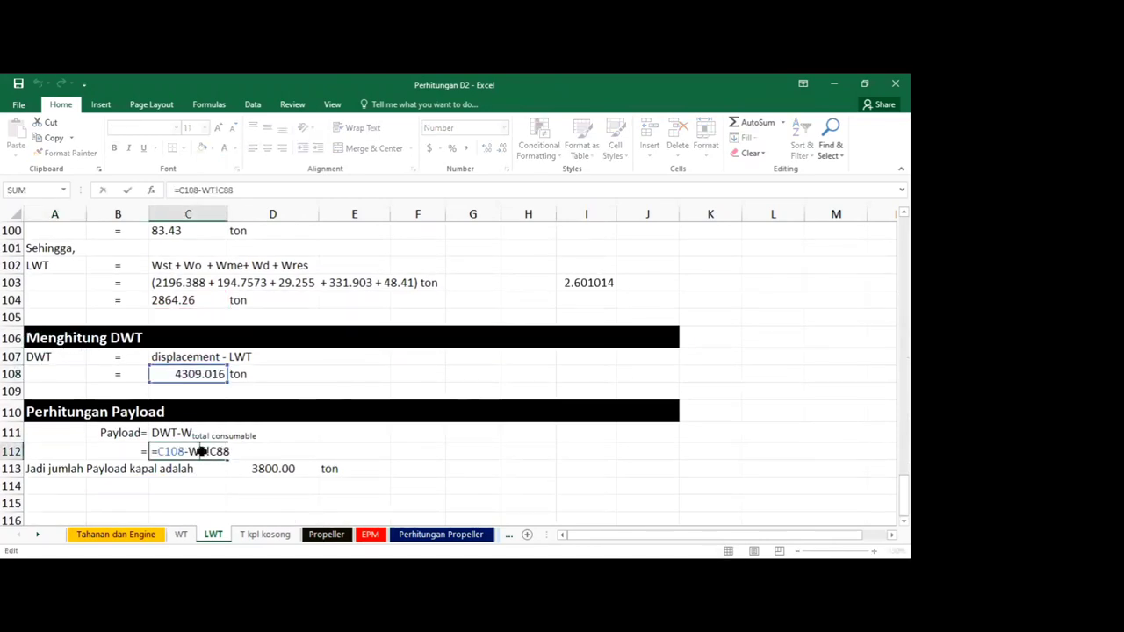
{"action": "key", "text": "Escape"}
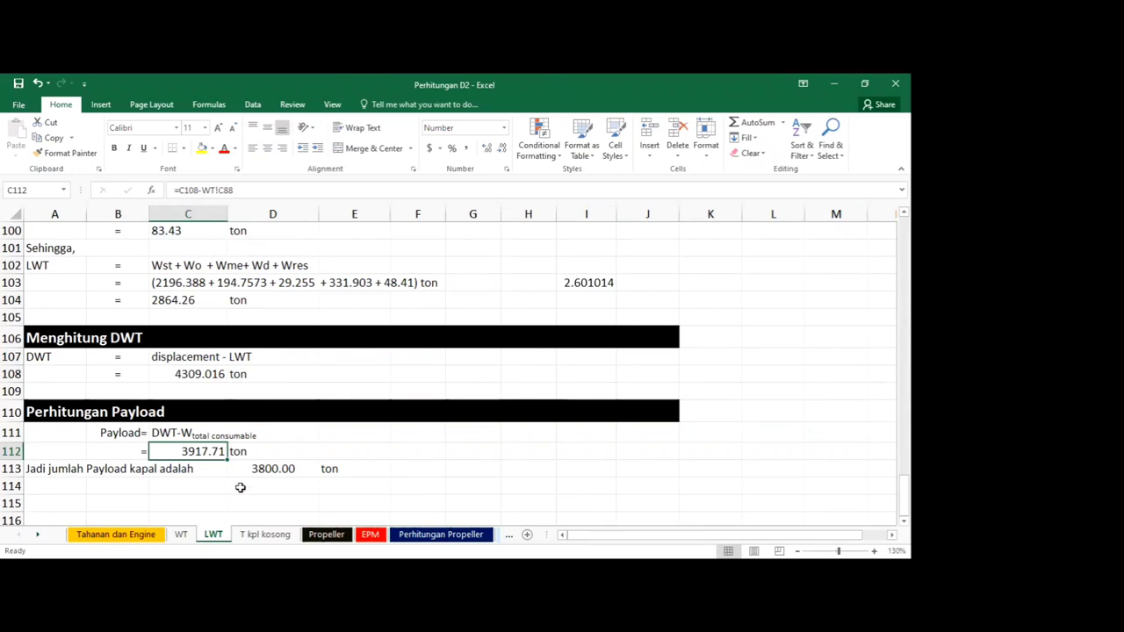
{"action": "left_click", "coordinate": [208, 490]}
{"action": "left_click", "coordinate": [93, 464]}
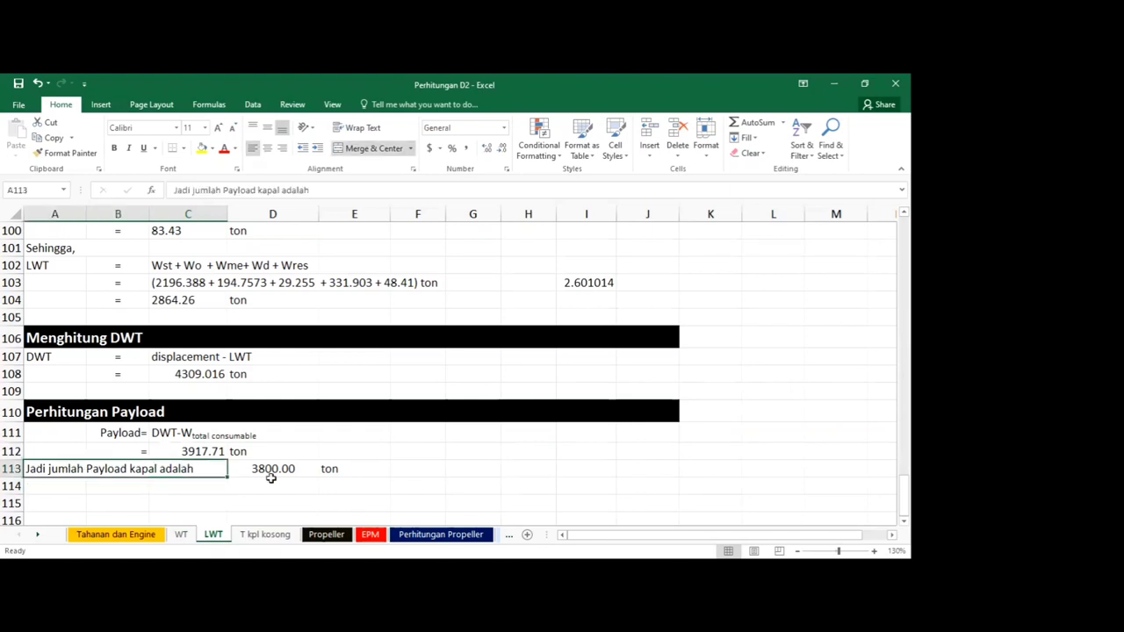
{"action": "left_click", "coordinate": [4, 79]}
{"action": "left_click", "coordinate": [384, 301]}
{"action": "left_click", "coordinate": [378, 301]}
Step: Open the T kpl kosong sheet and review the ship's principal data, highlighting the values in C2:C13
{"action": "left_click", "coordinate": [264, 534]}
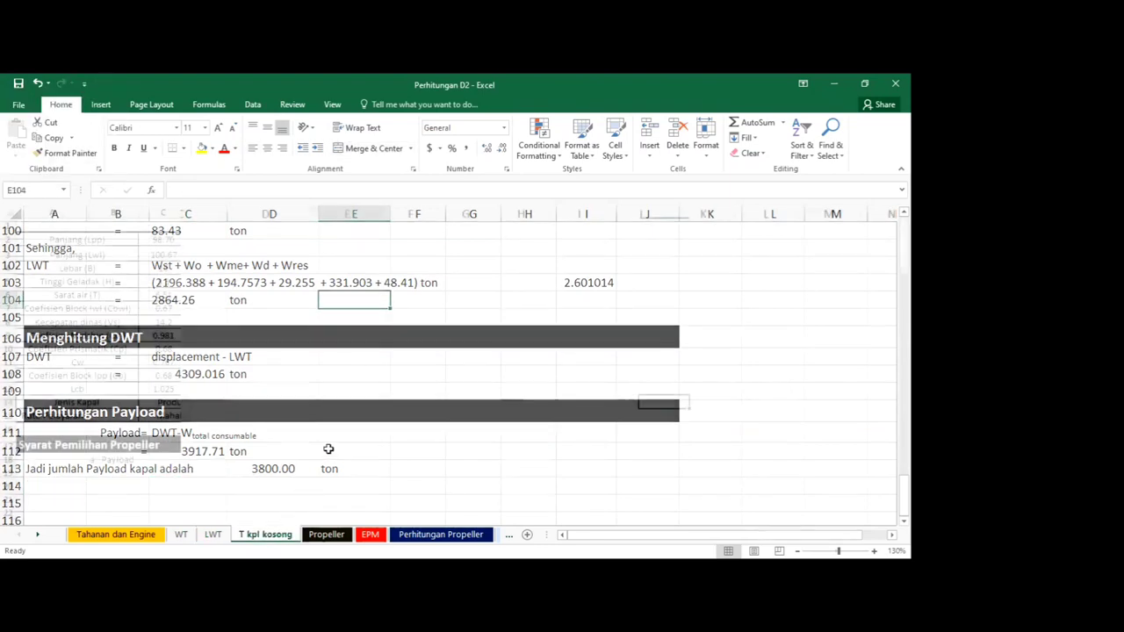
{"action": "left_click", "coordinate": [466, 372]}
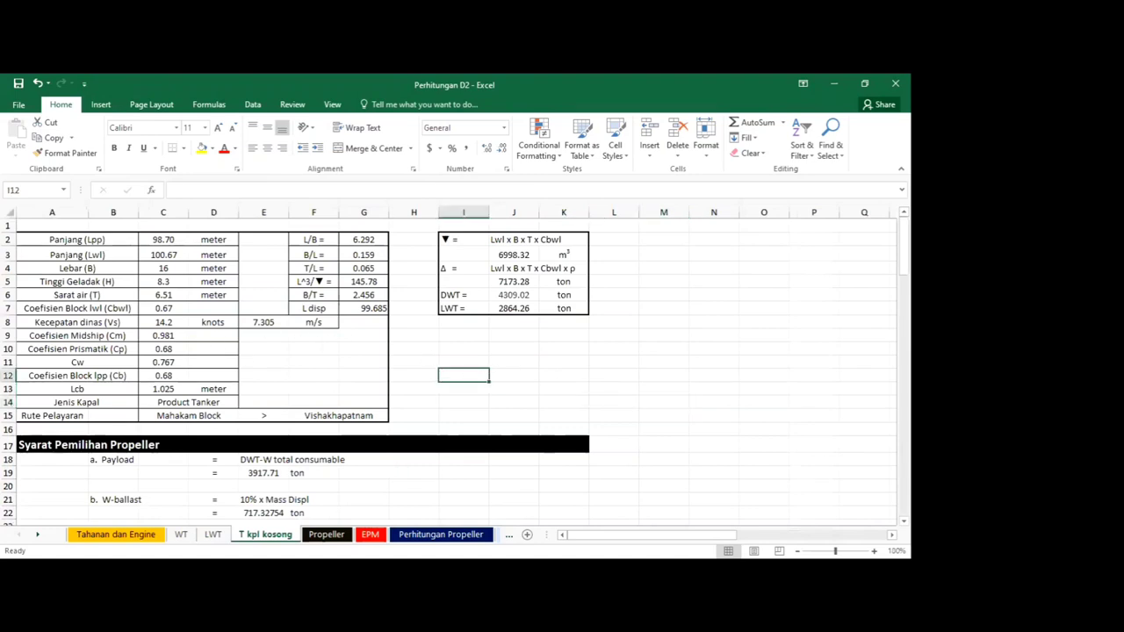
{"action": "left_click", "coordinate": [440, 475]}
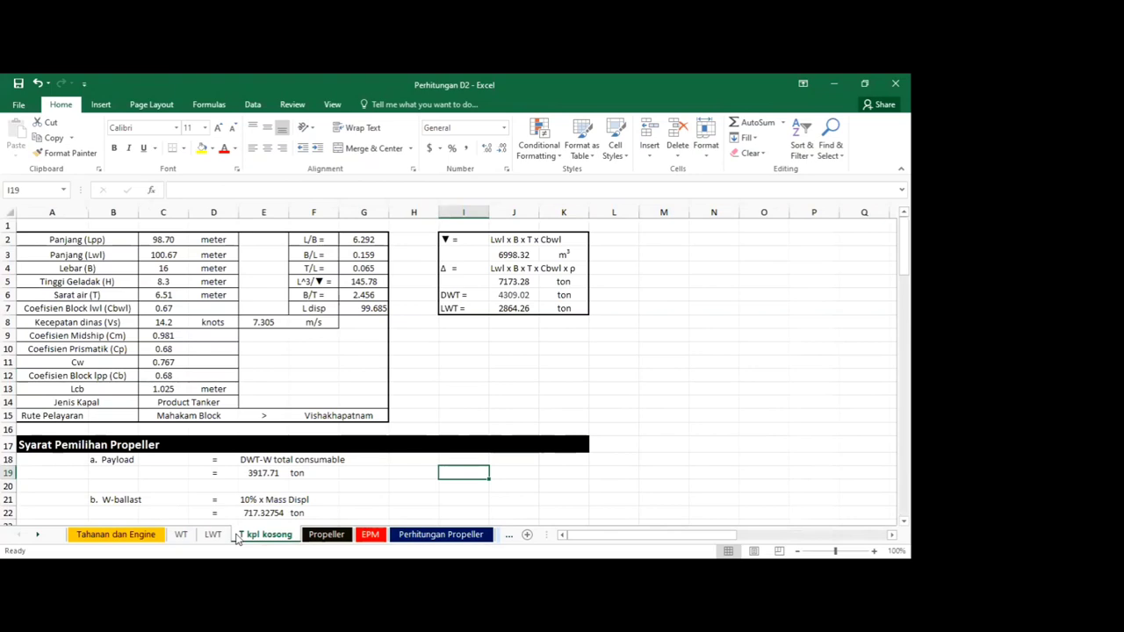
{"action": "scroll", "coordinate": [204, 400], "scroll_direction": "down", "scroll_amount": 2}
{"action": "scroll", "coordinate": [204, 402], "scroll_direction": "up", "scroll_amount": 2}
{"action": "left_click_drag", "start_coordinate": [164, 239], "coordinate": [188, 392]}
{"action": "scroll", "coordinate": [212, 441], "scroll_direction": "down", "scroll_amount": 1}
{"action": "scroll", "coordinate": [211, 440], "scroll_direction": "down", "scroll_amount": 2}
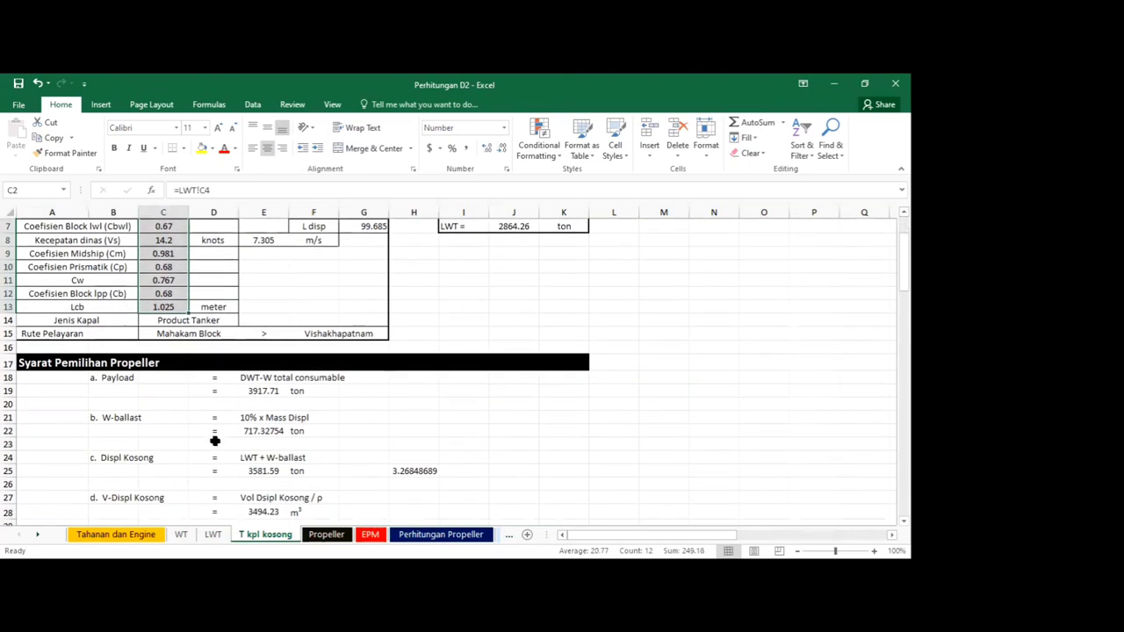
Step: Review the Syarat Pemilihan Propeller calculations from the payload in E19 to the T Kosong ratio formula in G30
{"action": "left_click", "coordinate": [274, 389]}
{"action": "scroll", "coordinate": [275, 392], "scroll_direction": "down", "scroll_amount": 3}
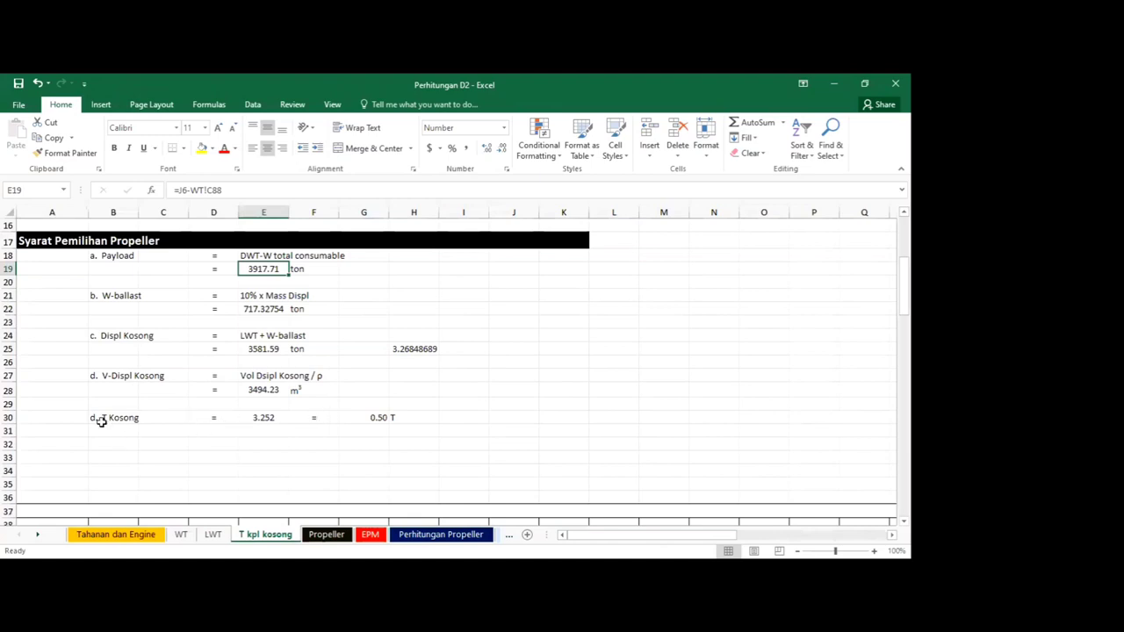
{"action": "double_click", "coordinate": [380, 418]}
{"action": "key", "text": "Escape"}
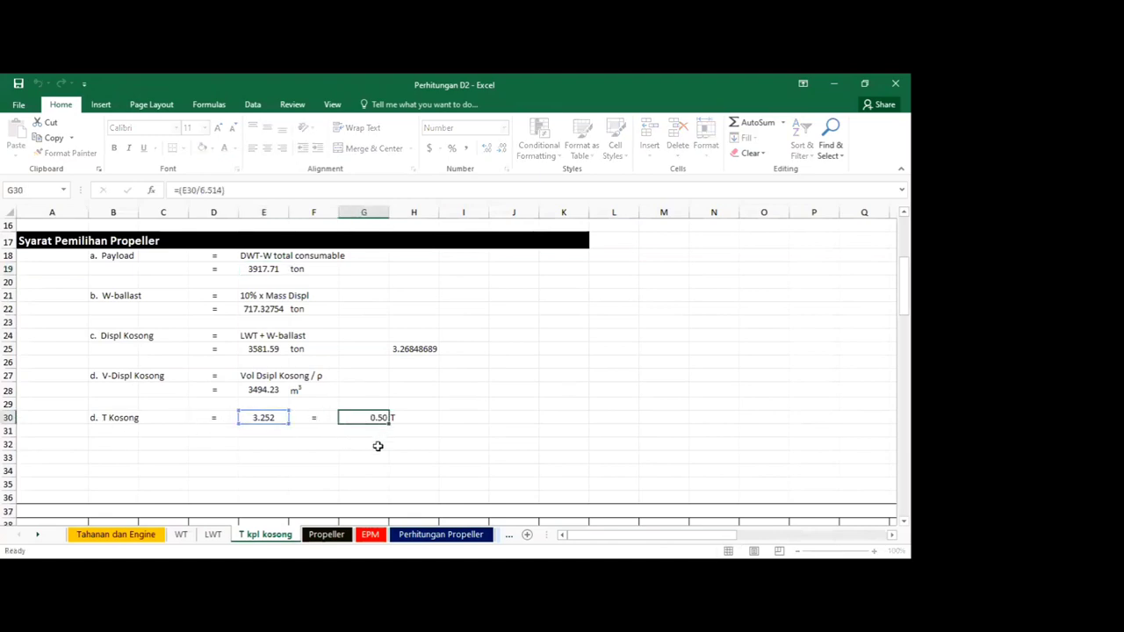
{"action": "left_click", "coordinate": [341, 450]}
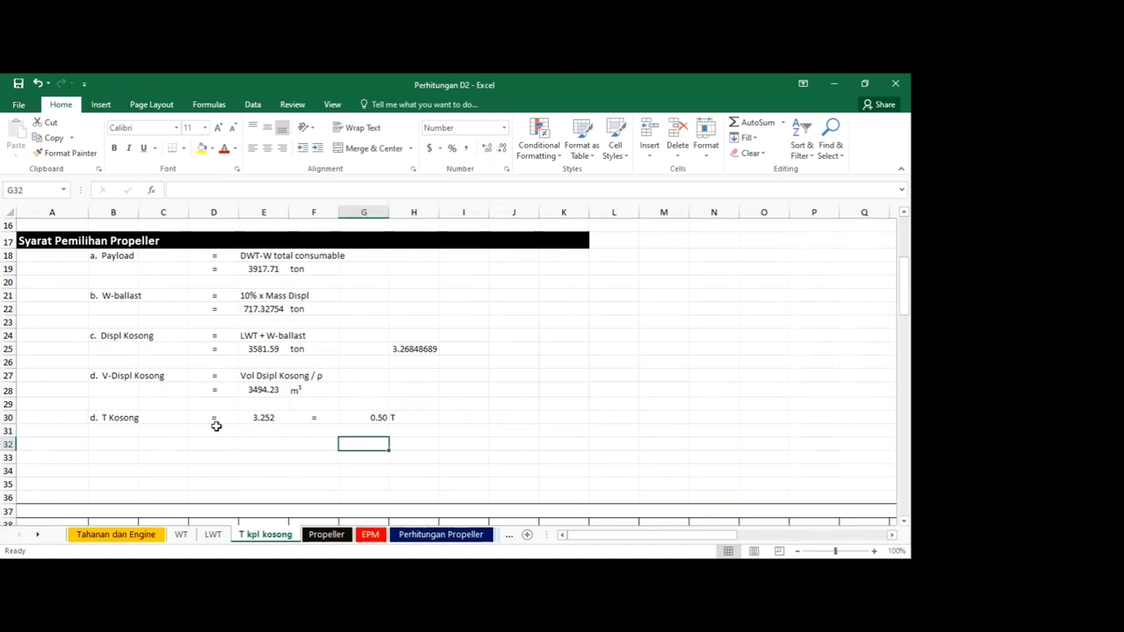
{"action": "scroll", "coordinate": [216, 426], "scroll_direction": "down", "scroll_amount": 3}
{"action": "scroll", "coordinate": [273, 413], "scroll_direction": "up", "scroll_amount": 4}
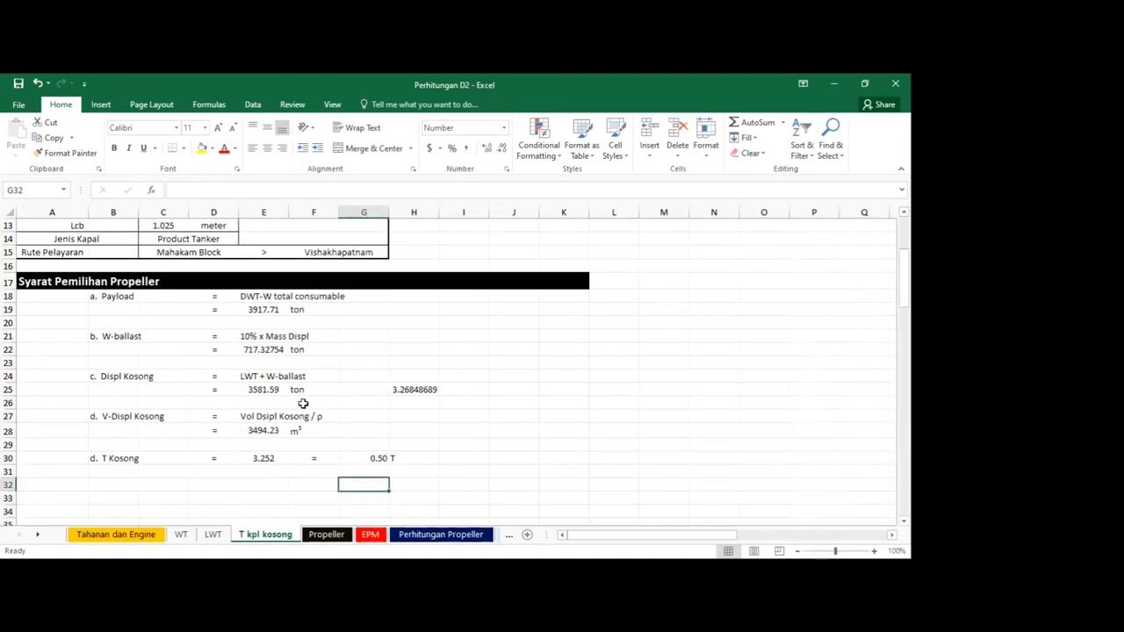
{"action": "left_click", "coordinate": [368, 462]}
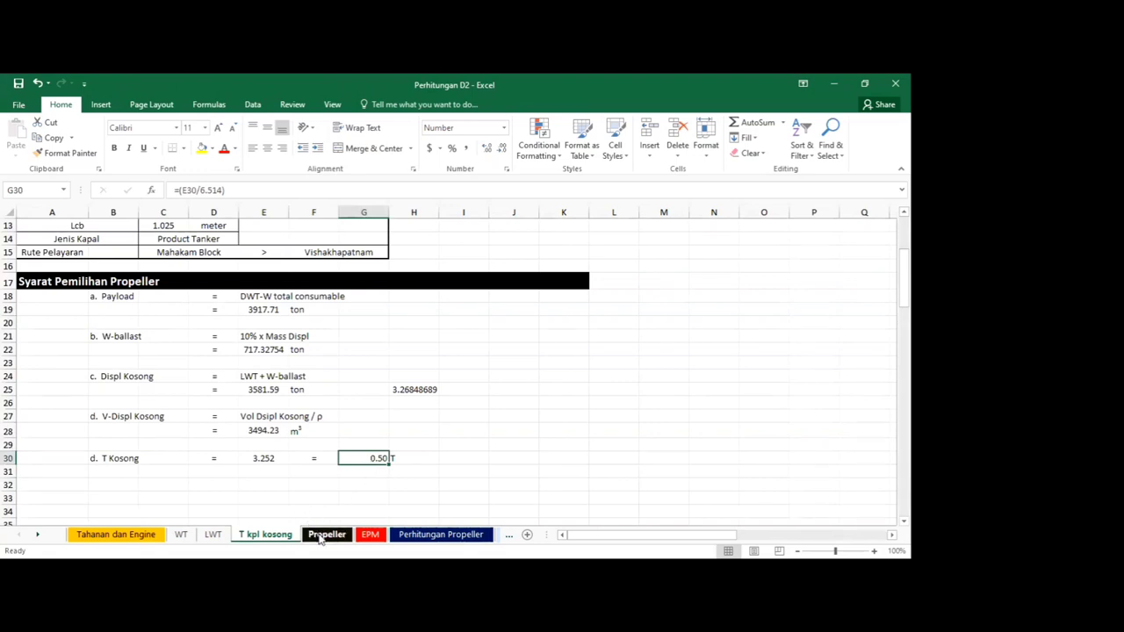
Step: Open the Propeller sheet and review the ship data, Syarat Diameter and BP - δ Diagram sections, including the Bp1 table
{"action": "left_click", "coordinate": [322, 537]}
{"action": "key", "text": "ctrl+Page_Up"}
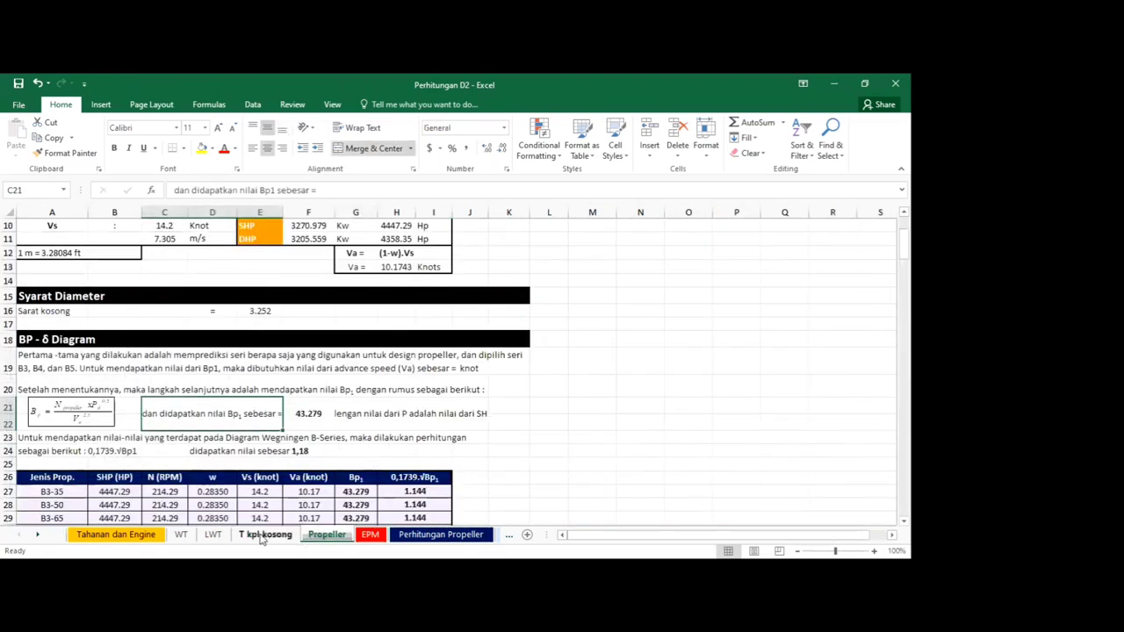
{"action": "left_click", "coordinate": [322, 538]}
{"action": "scroll", "coordinate": [107, 368], "scroll_direction": "up", "scroll_amount": 3}
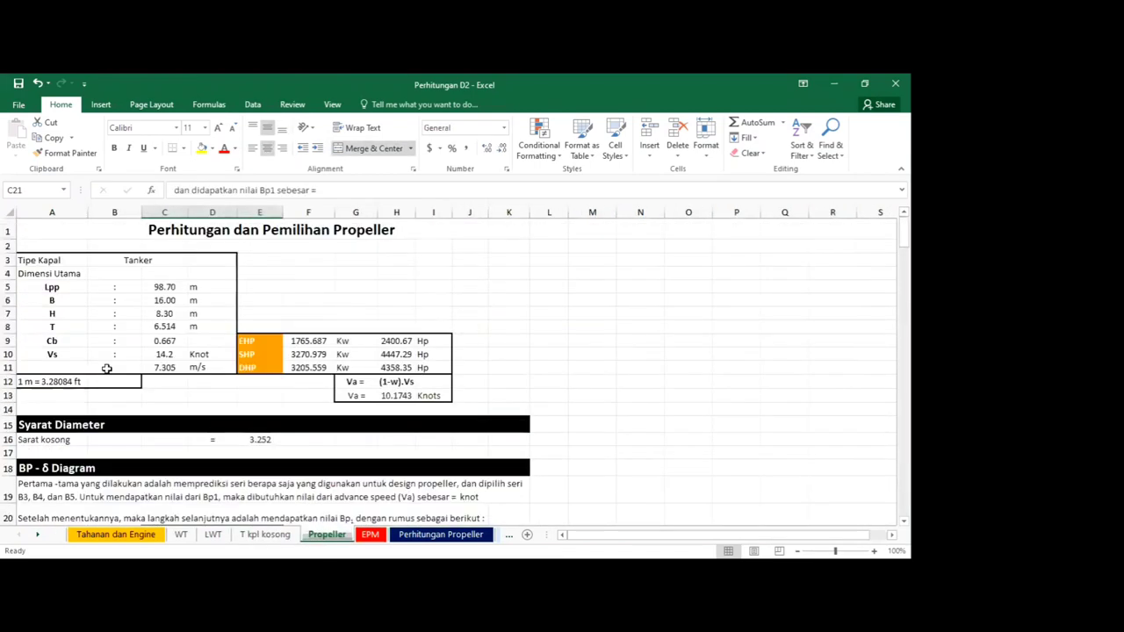
{"action": "scroll", "coordinate": [106, 369], "scroll_direction": "down", "scroll_amount": 2}
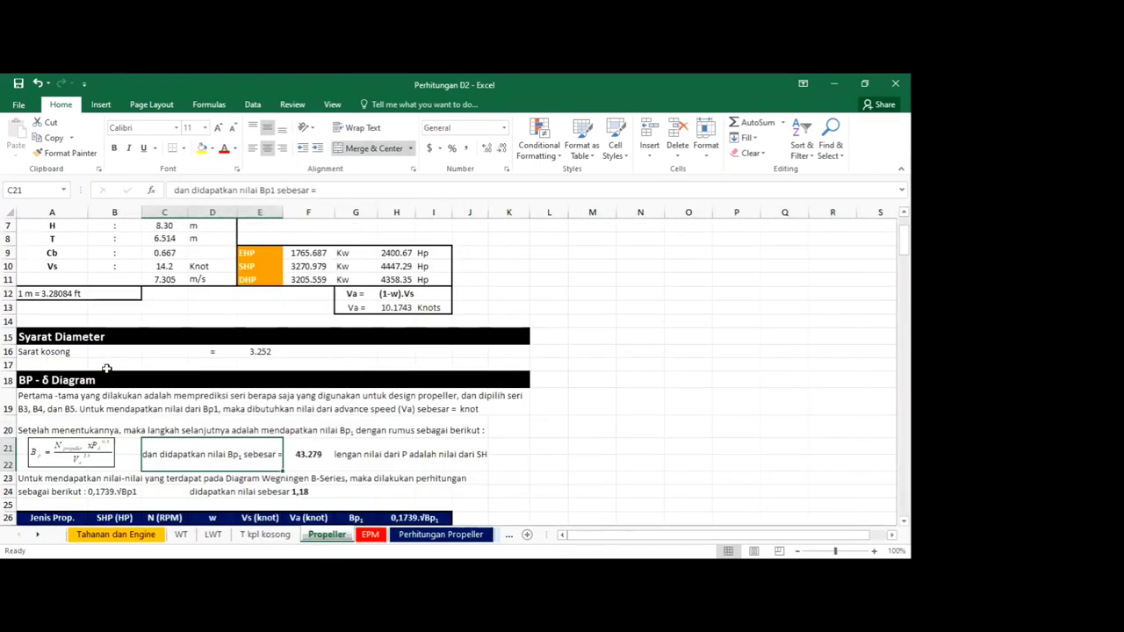
{"action": "scroll", "coordinate": [107, 369], "scroll_direction": "down", "scroll_amount": 4}
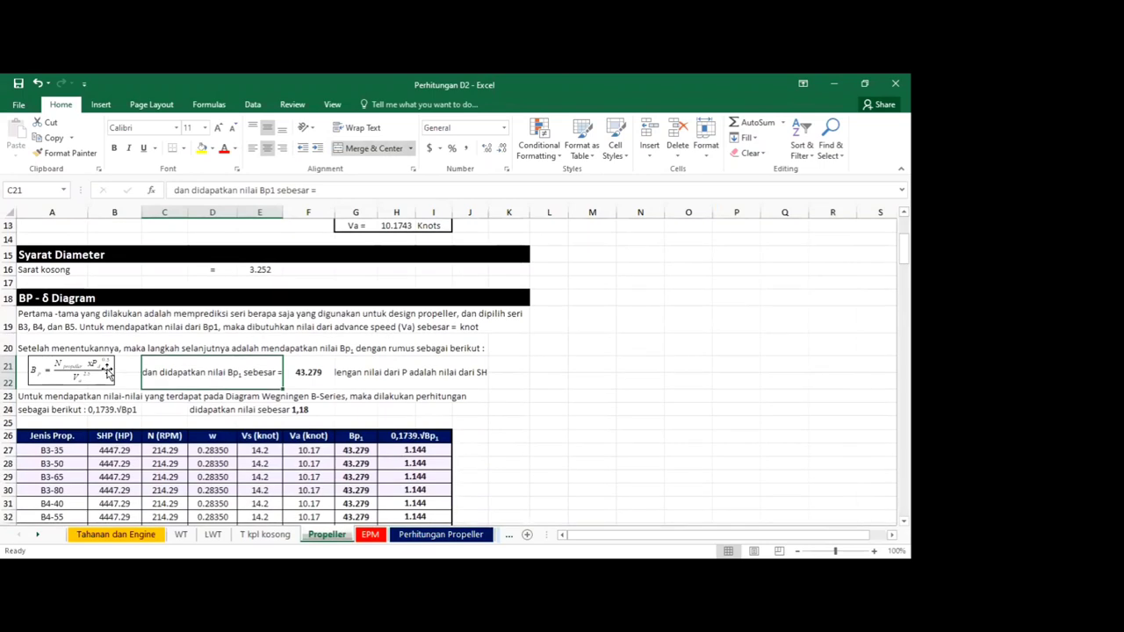
{"action": "left_click", "coordinate": [53, 322]}
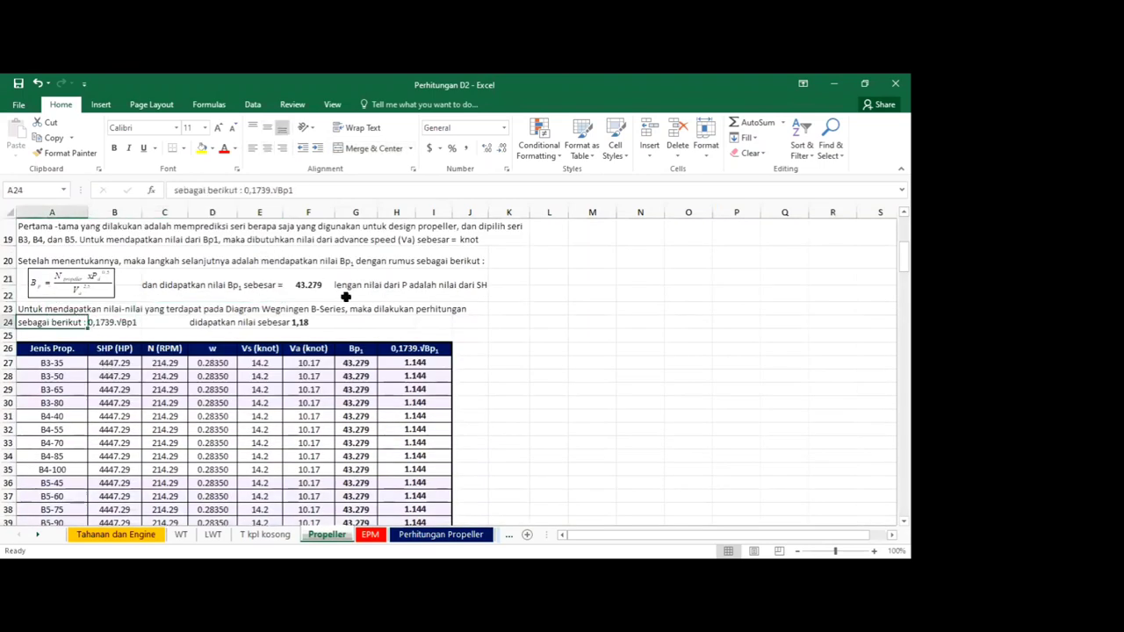
{"action": "scroll", "coordinate": [242, 396], "scroll_direction": "down", "scroll_amount": 4}
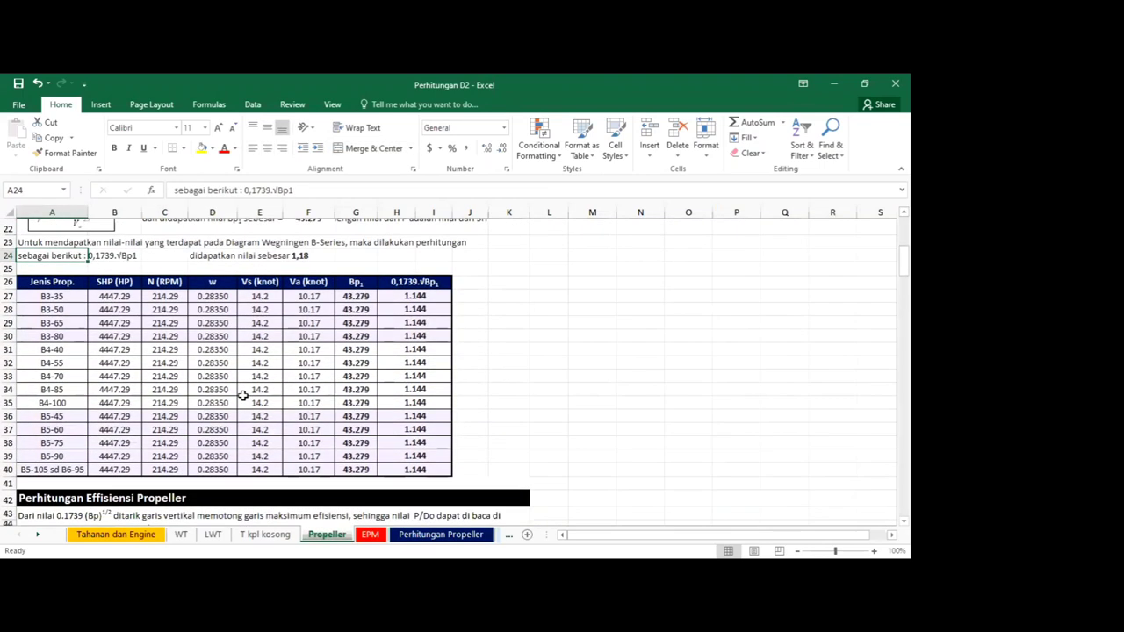
Step: Review the Perhitungan Effisiensi Propeller section, including the diameter note in A57 and the propeller comparison table
{"action": "scroll", "coordinate": [242, 396], "scroll_direction": "down", "scroll_amount": 6}
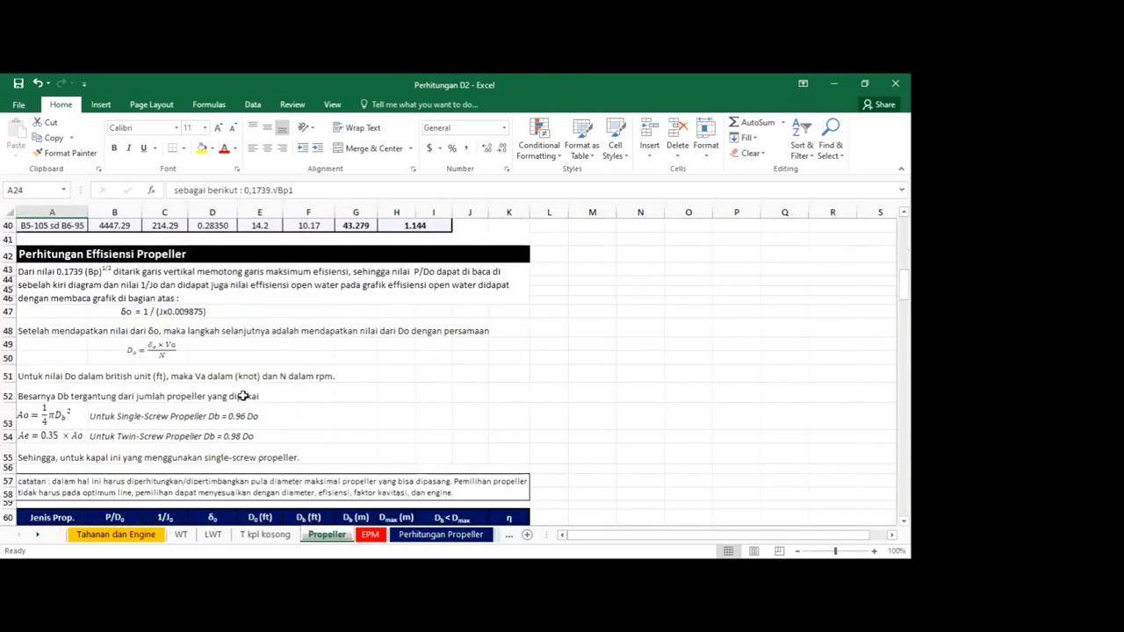
{"action": "scroll", "coordinate": [243, 396], "scroll_direction": "down", "scroll_amount": 1}
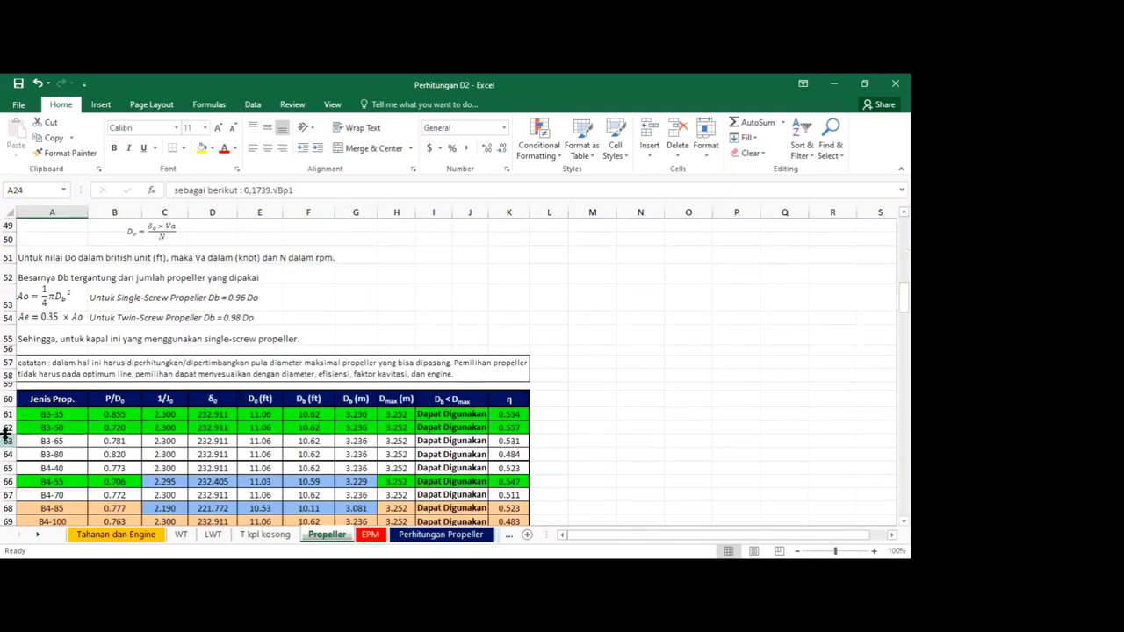
{"action": "left_click", "coordinate": [27, 363]}
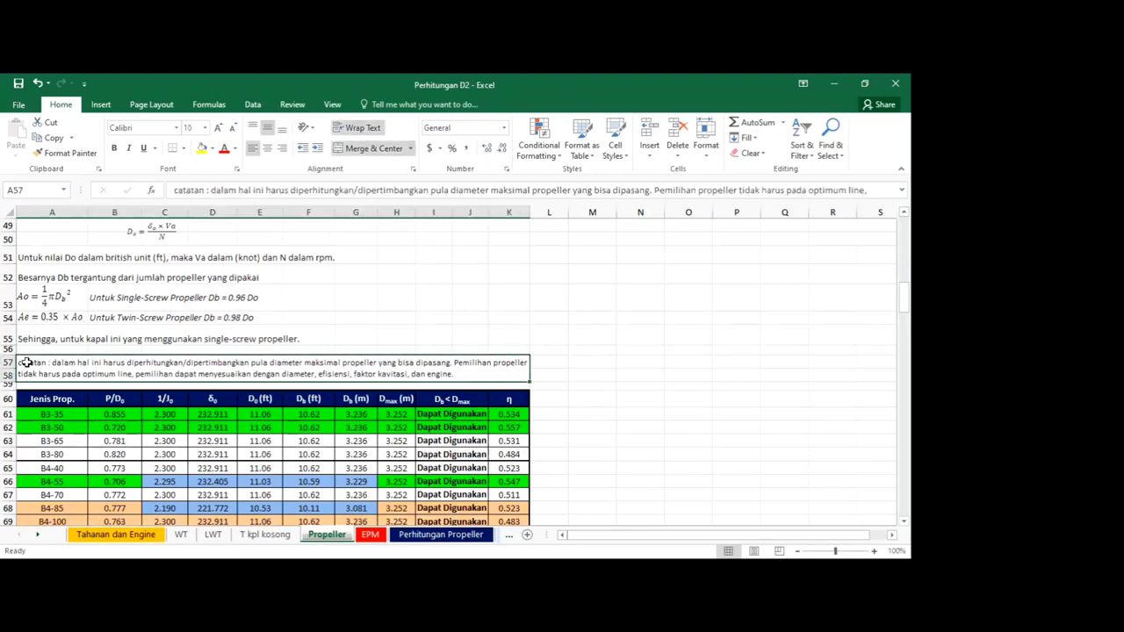
{"action": "scroll", "coordinate": [27, 362], "scroll_direction": "down", "scroll_amount": 2}
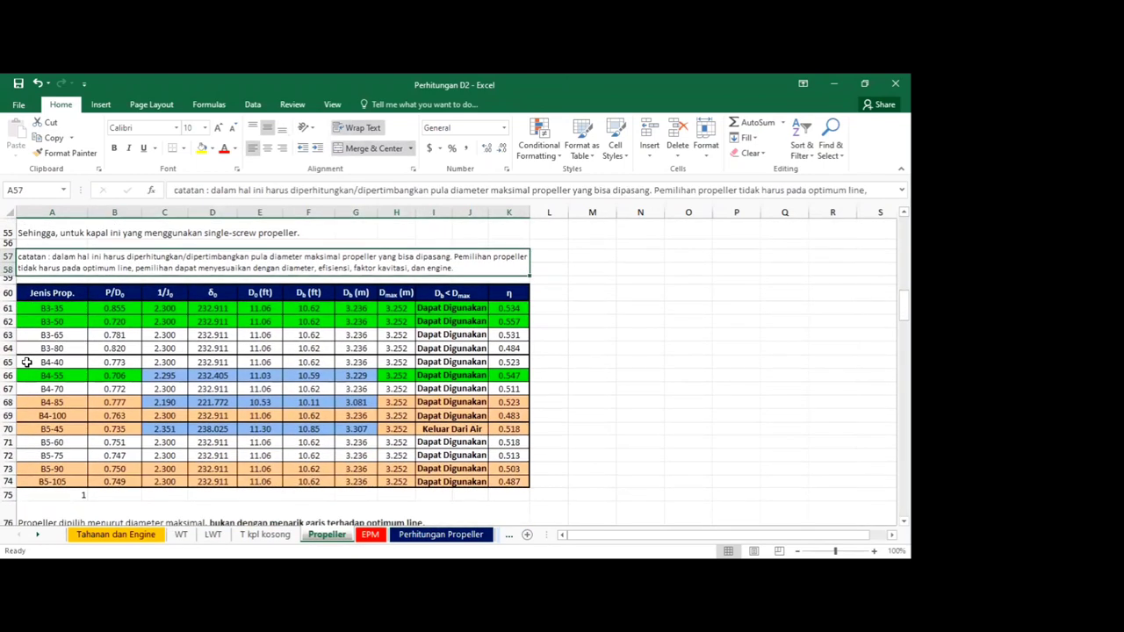
{"action": "scroll", "coordinate": [27, 363], "scroll_direction": "down", "scroll_amount": 2}
{"action": "scroll", "coordinate": [27, 362], "scroll_direction": "up", "scroll_amount": 1}
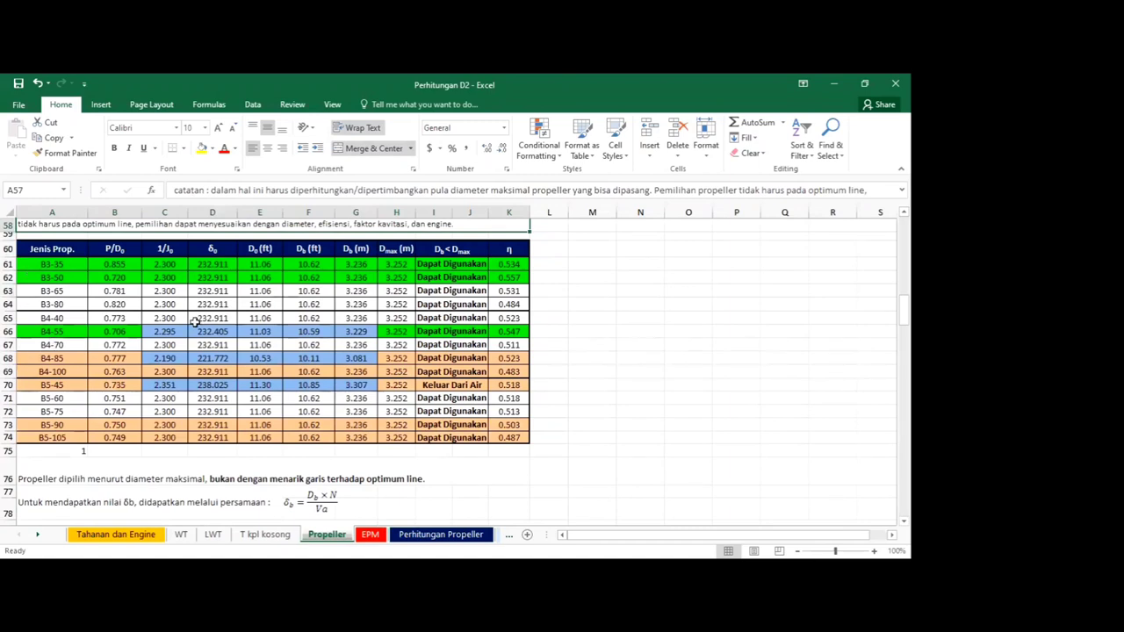
Step: Point out the B3-35, B3-65 and B4-55 propellers and the P/D0 value of B3-50 in the comparison table
{"action": "left_click", "coordinate": [46, 263]}
{"action": "left_click", "coordinate": [51, 291]}
{"action": "left_click", "coordinate": [51, 331]}
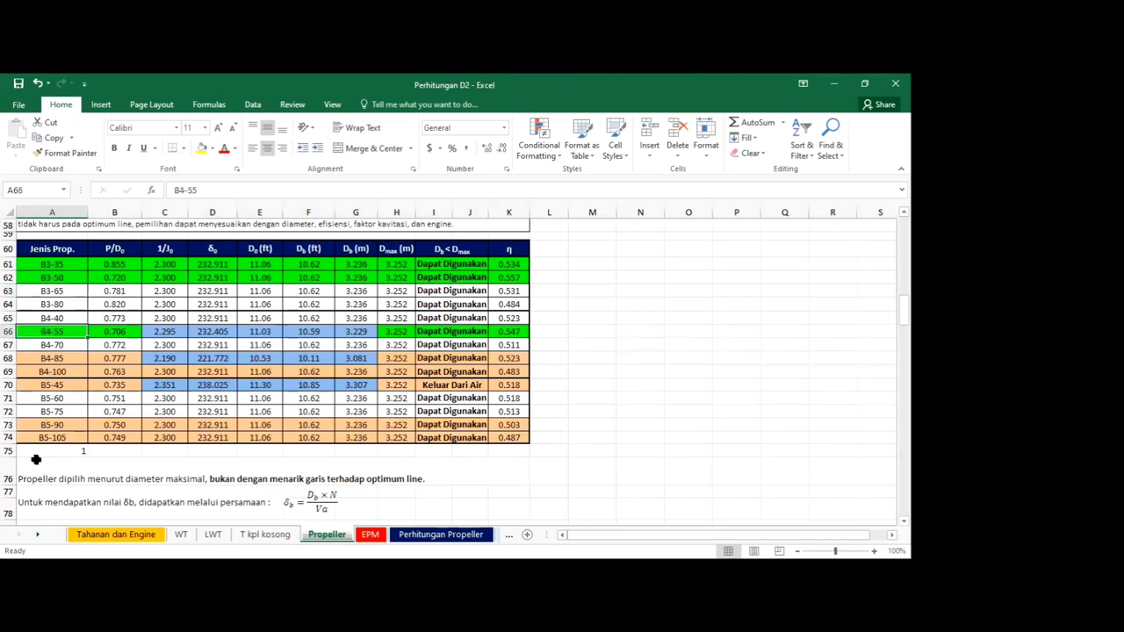
{"action": "left_click", "coordinate": [124, 280]}
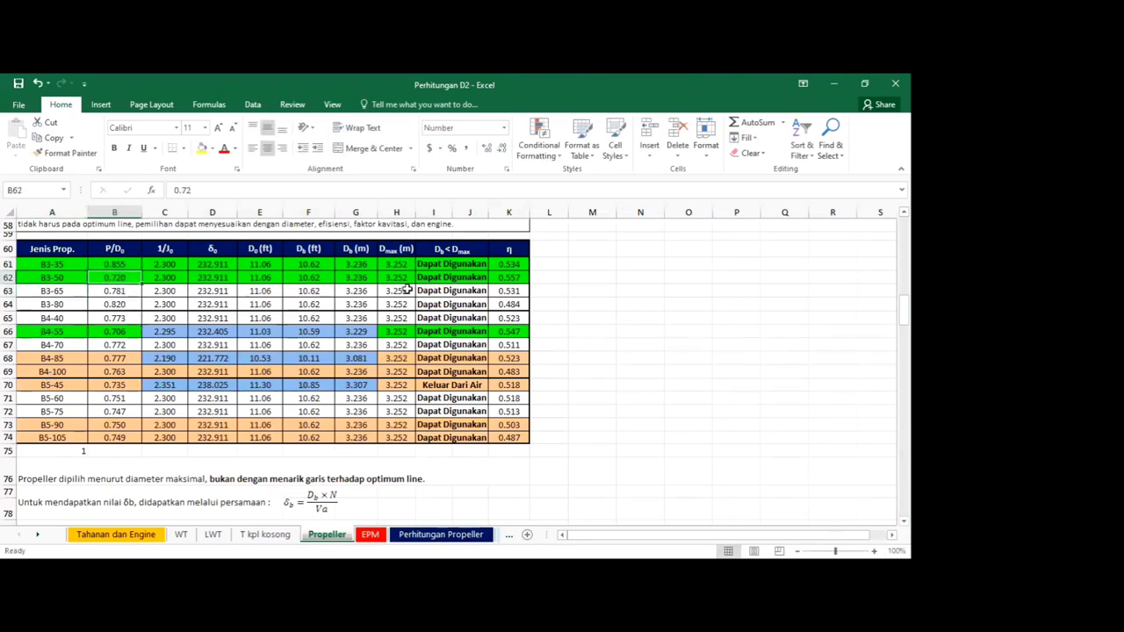
Step: Point out the Dmax values in H61:H73 of the propeller comparison table and the diameter note in A57
{"action": "left_click_drag", "start_coordinate": [397, 264], "coordinate": [398, 425]}
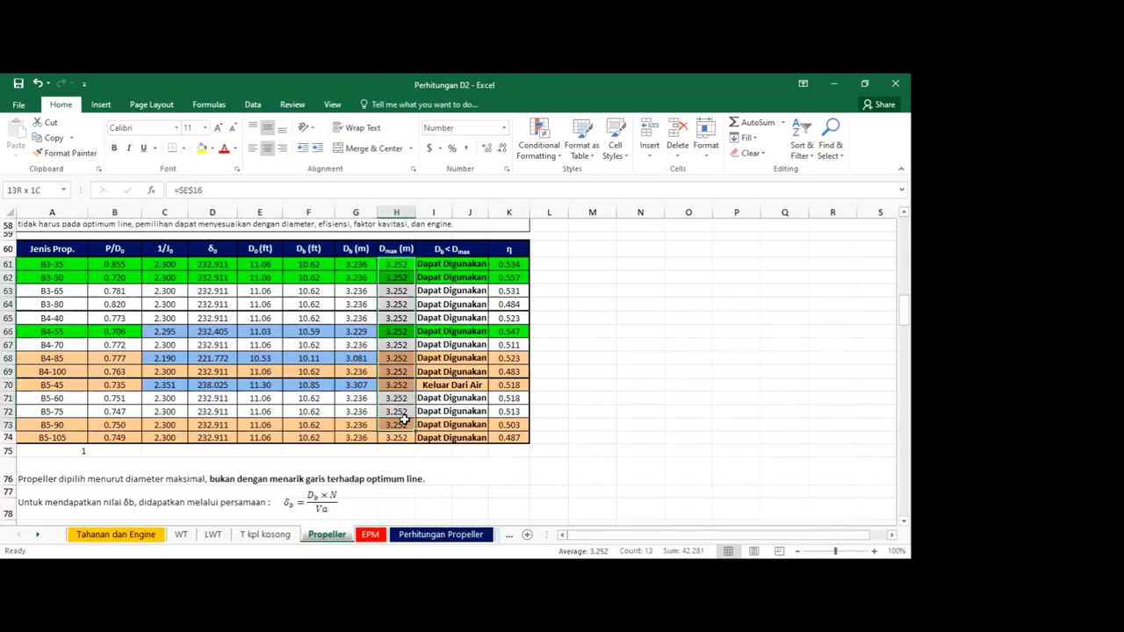
{"action": "left_click", "coordinate": [235, 343]}
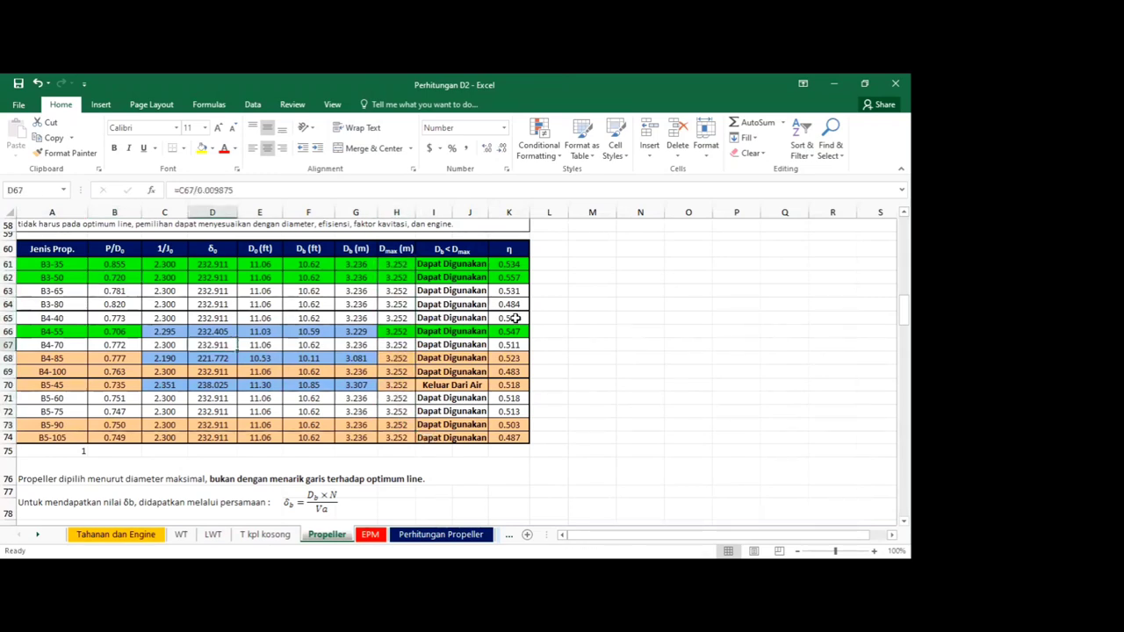
{"action": "scroll", "coordinate": [318, 344], "scroll_direction": "up", "scroll_amount": 2}
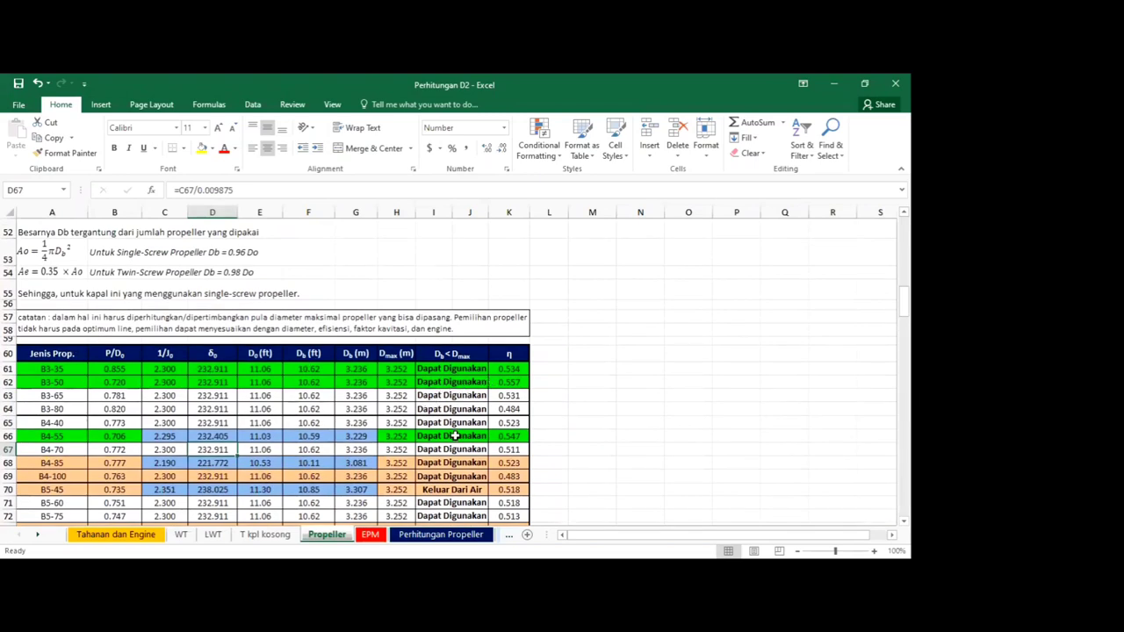
{"action": "scroll", "coordinate": [472, 437], "scroll_direction": "down", "scroll_amount": 1}
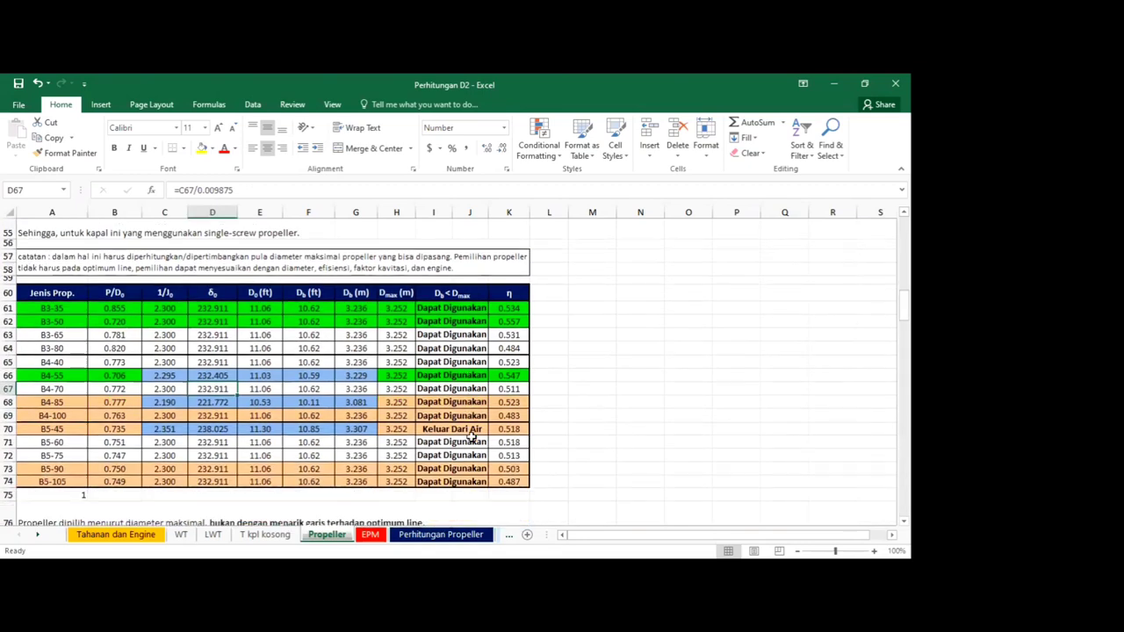
{"action": "left_click", "coordinate": [94, 259]}
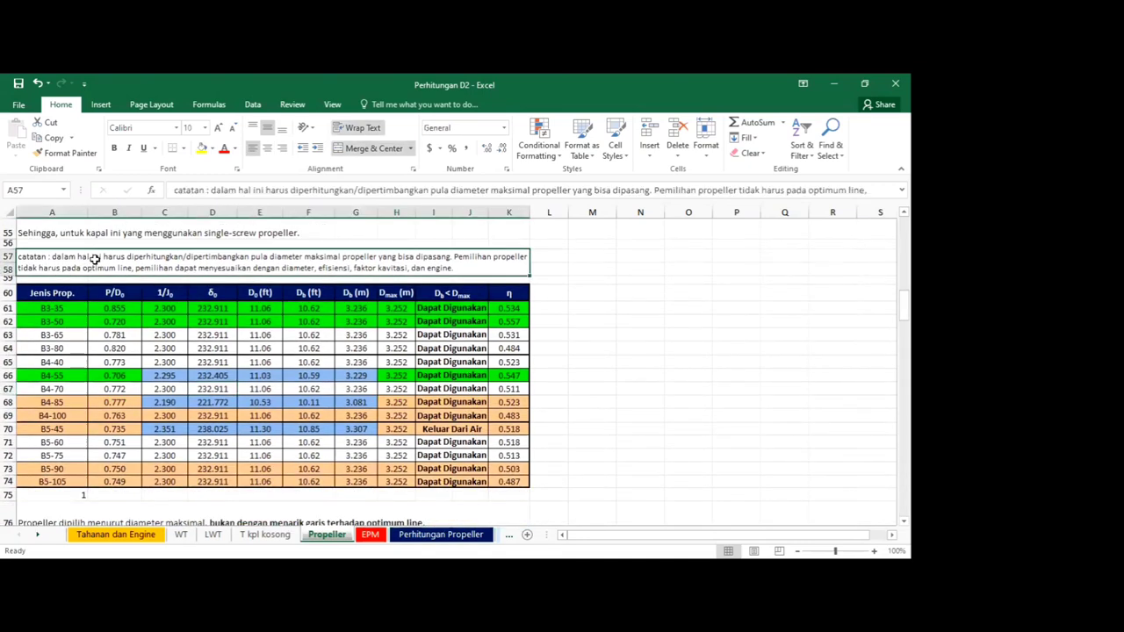
Step: Review the Ae/Ao table, the projected blade area and cavitation sections, and the Burrill diagram down to the cavitation conclusion in A157
{"action": "scroll", "coordinate": [150, 289], "scroll_direction": "down", "scroll_amount": 3}
{"action": "scroll", "coordinate": [249, 419], "scroll_direction": "down", "scroll_amount": 6}
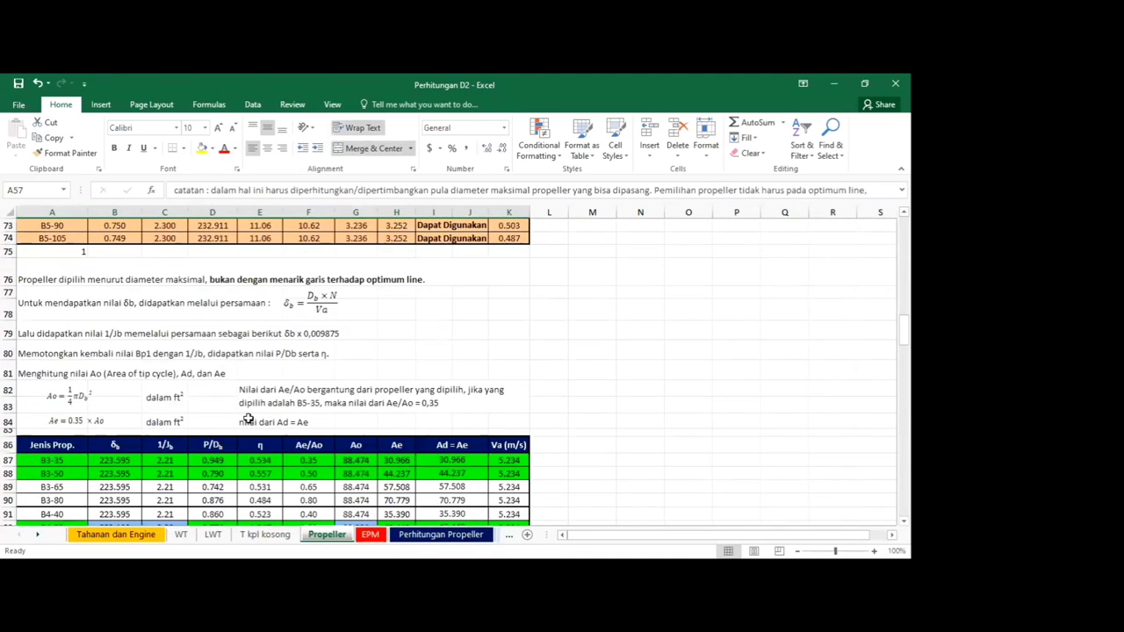
{"action": "scroll", "coordinate": [198, 400], "scroll_direction": "down", "scroll_amount": 3}
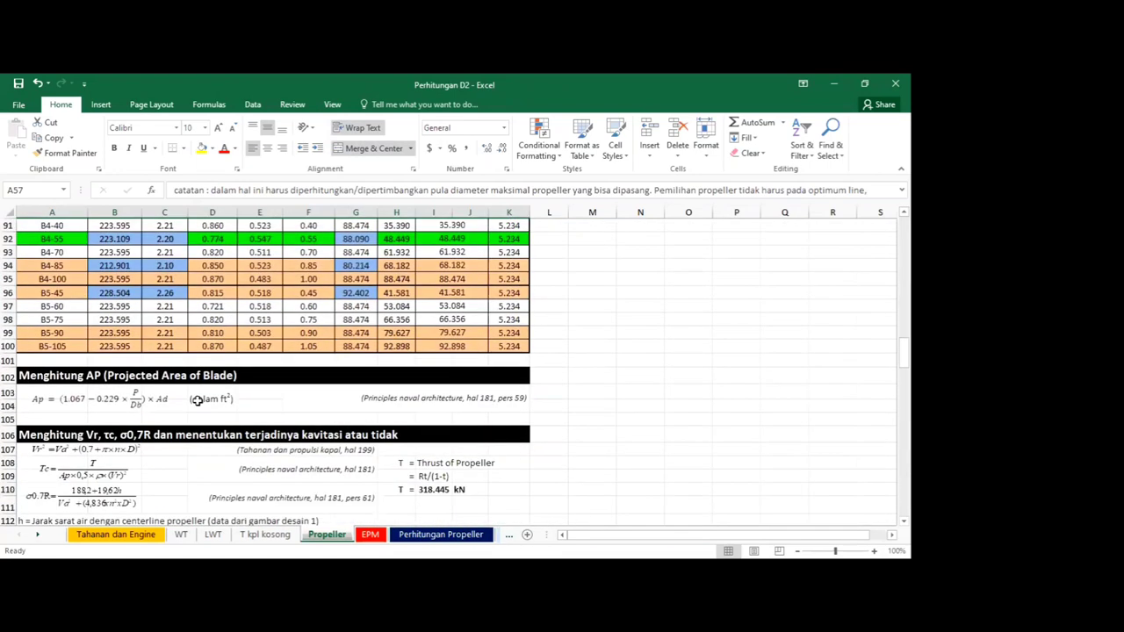
{"action": "scroll", "coordinate": [200, 398], "scroll_direction": "down", "scroll_amount": 3}
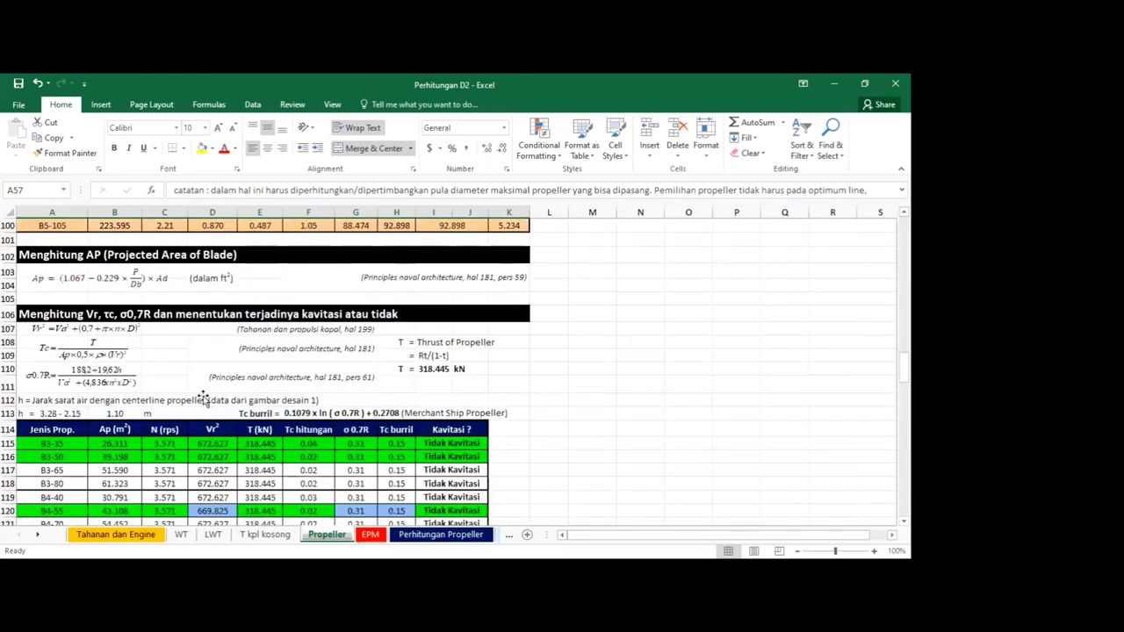
{"action": "scroll", "coordinate": [202, 399], "scroll_direction": "down", "scroll_amount": 8}
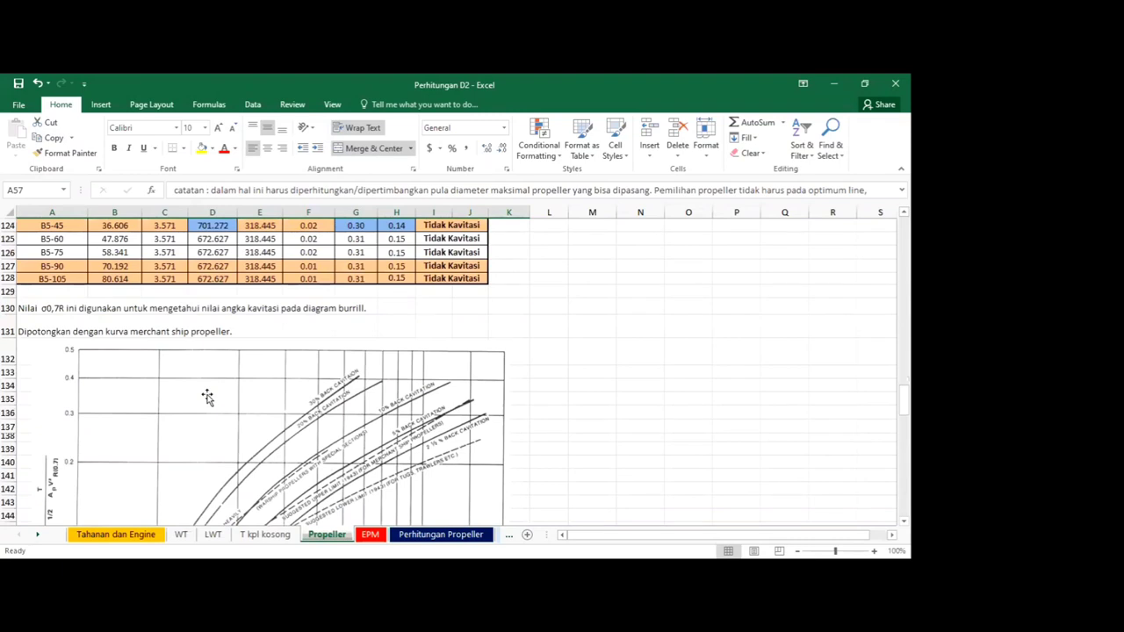
{"action": "scroll", "coordinate": [207, 398], "scroll_direction": "down", "scroll_amount": 5}
{"action": "scroll", "coordinate": [103, 387], "scroll_direction": "down", "scroll_amount": 4}
{"action": "left_click", "coordinate": [156, 396]}
{"action": "key", "text": "Up"}
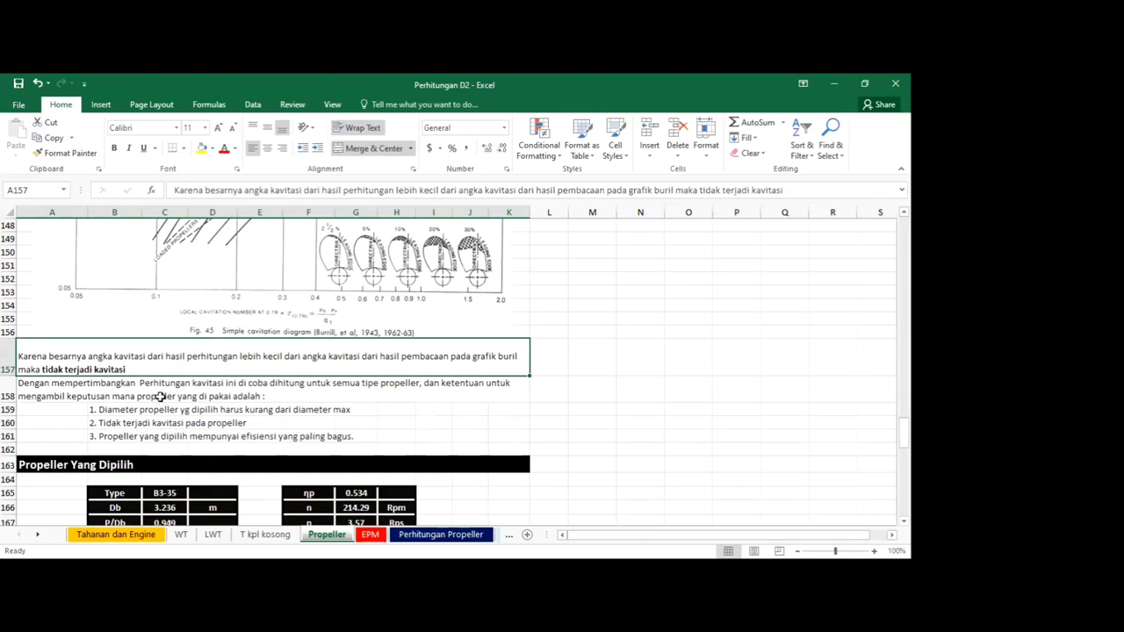
Step: Review the propeller selection criteria and point out the chosen propeller's data under Propeller Yang Dipilih
{"action": "scroll", "coordinate": [159, 396], "scroll_direction": "down", "scroll_amount": 2}
{"action": "scroll", "coordinate": [34, 325], "scroll_direction": "down", "scroll_amount": 1}
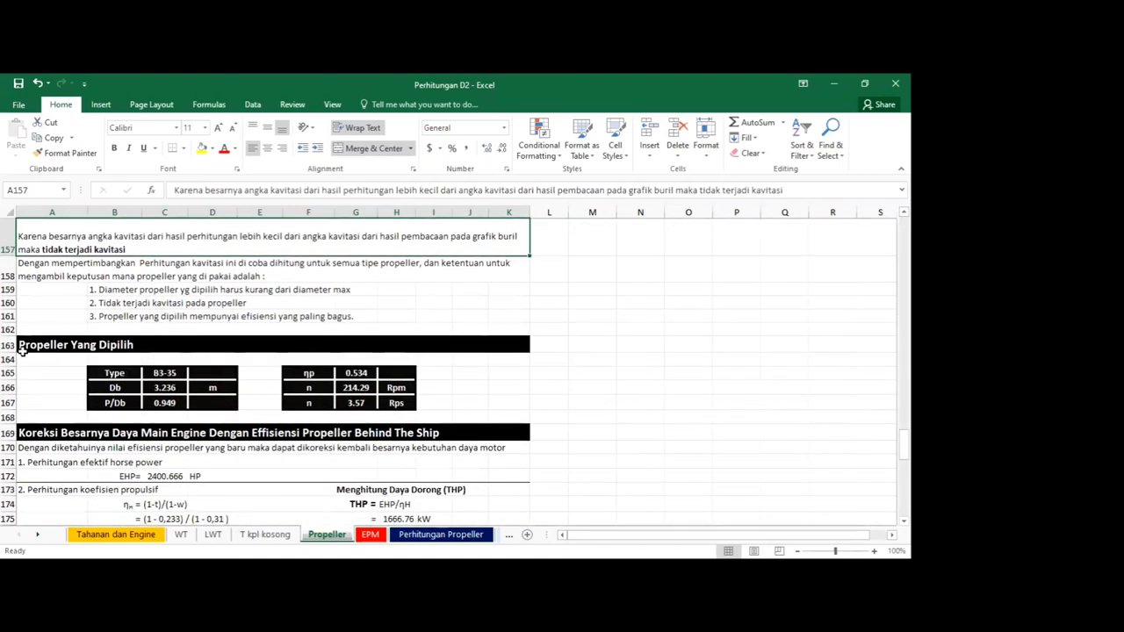
{"action": "left_click", "coordinate": [35, 346]}
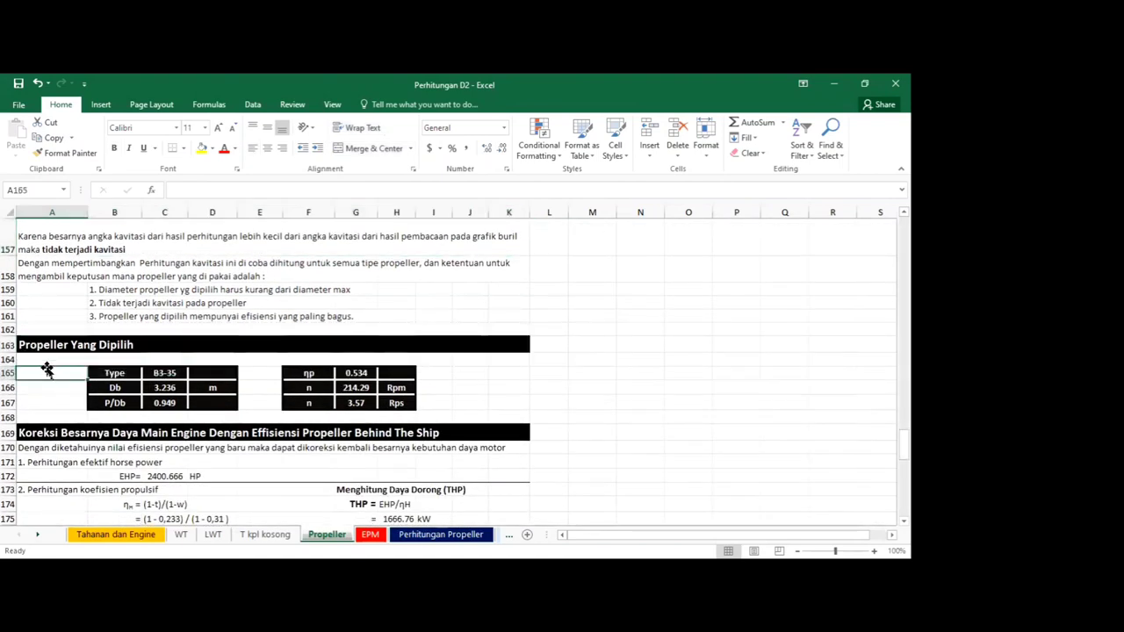
{"action": "left_click_drag", "start_coordinate": [96, 373], "coordinate": [425, 414]}
{"action": "left_click", "coordinate": [58, 381]}
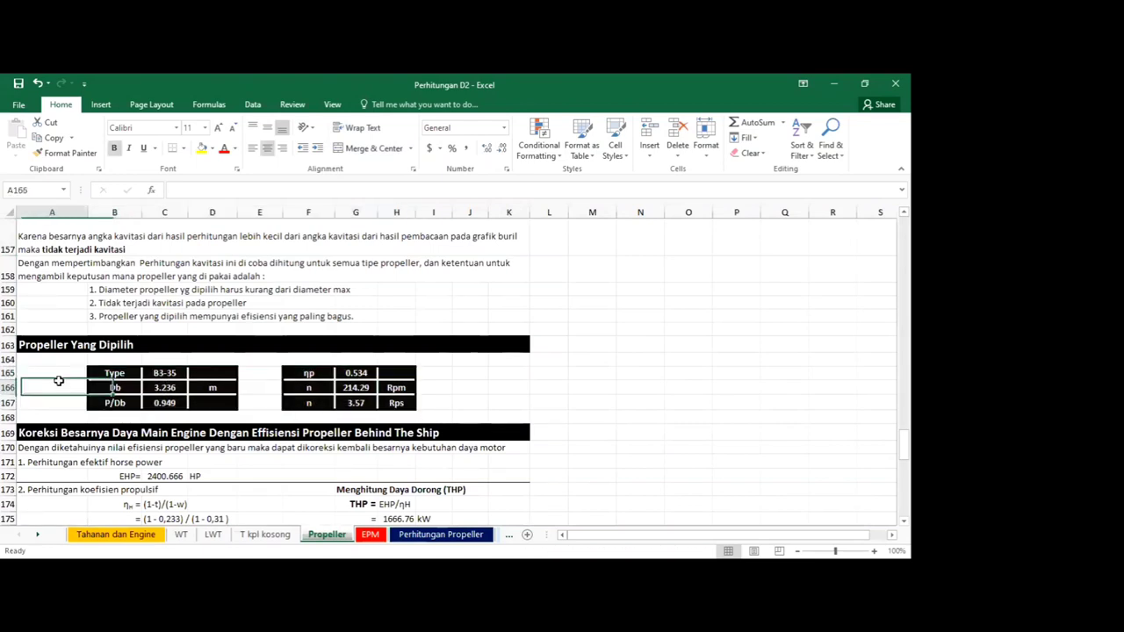
{"action": "left_click", "coordinate": [112, 373]}
{"action": "left_click_drag", "start_coordinate": [108, 373], "coordinate": [360, 402]}
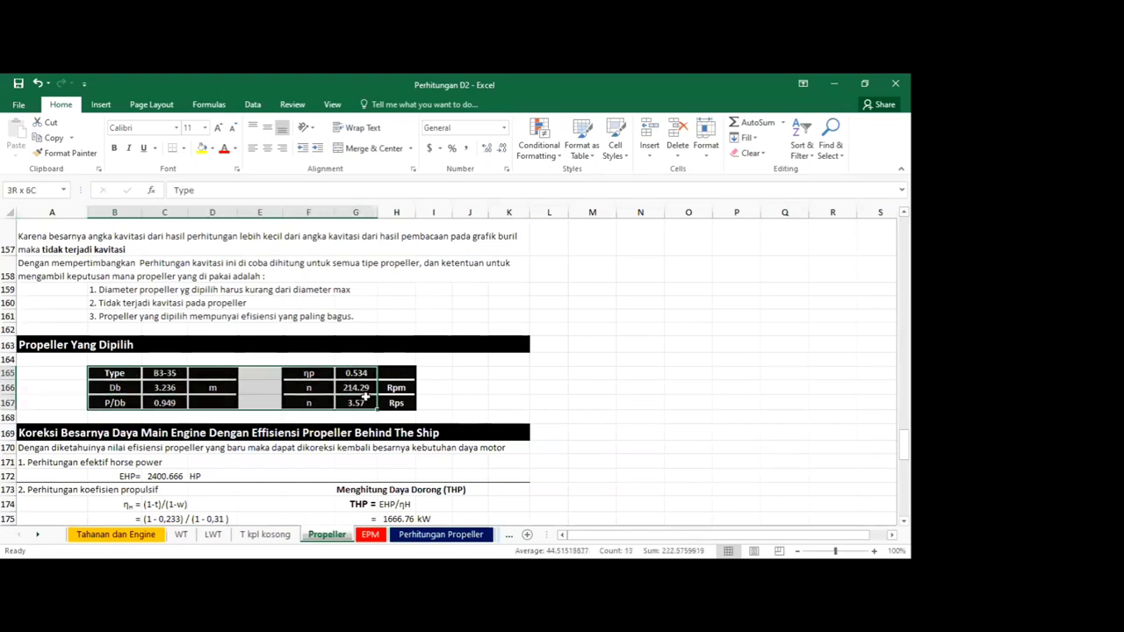
Step: Review the main engine power correction section from the effective horse power to the Koefisien propulsif (PC) heading in A182
{"action": "left_click", "coordinate": [95, 449]}
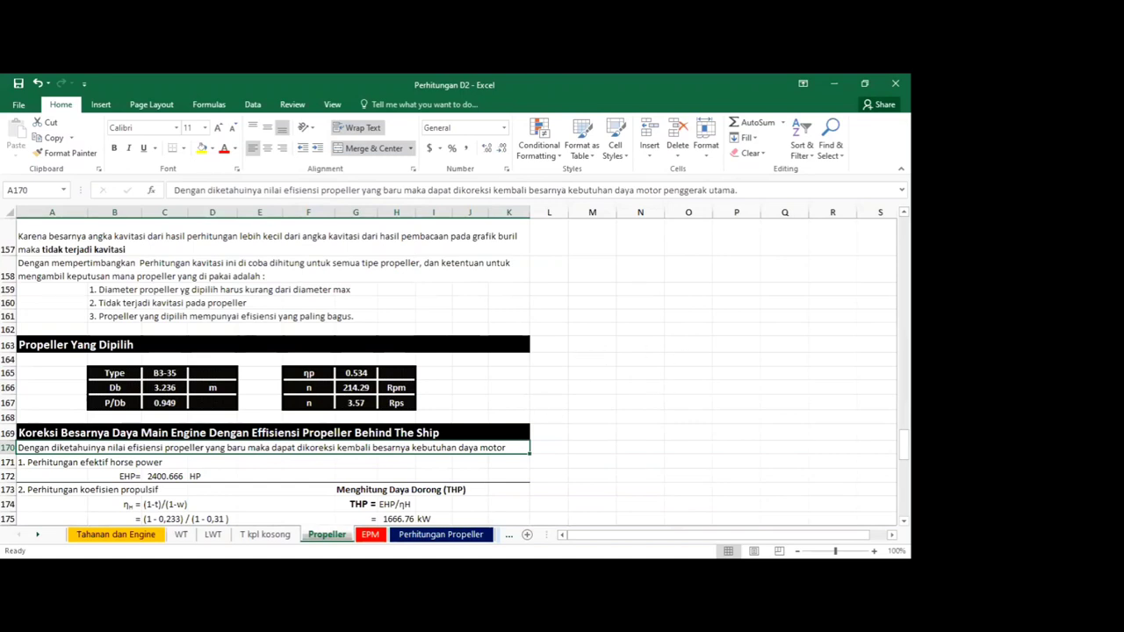
{"action": "left_click", "coordinate": [240, 461]}
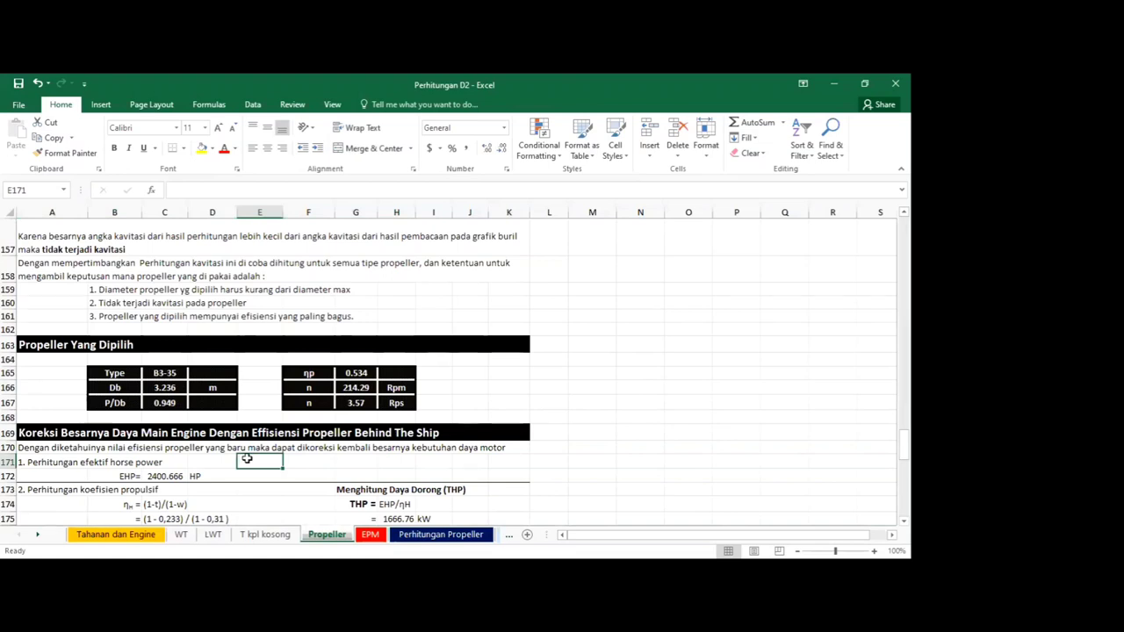
{"action": "scroll", "coordinate": [246, 458], "scroll_direction": "down", "scroll_amount": 1}
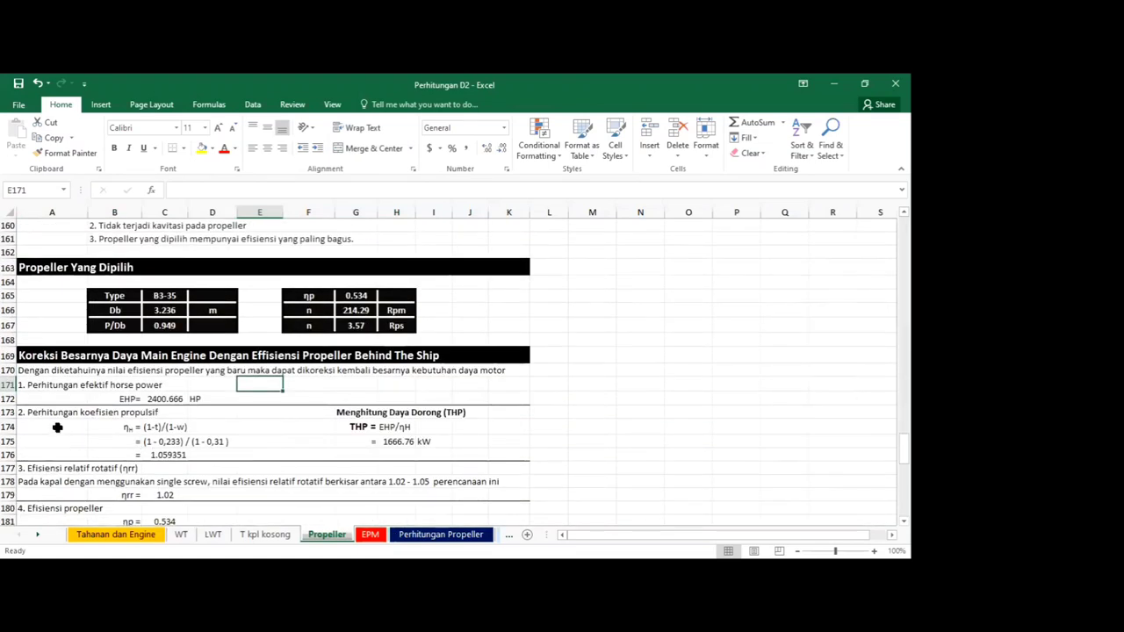
{"action": "left_click", "coordinate": [54, 427]}
{"action": "scroll", "coordinate": [59, 428], "scroll_direction": "down", "scroll_amount": 1}
{"action": "scroll", "coordinate": [60, 427], "scroll_direction": "down", "scroll_amount": 1}
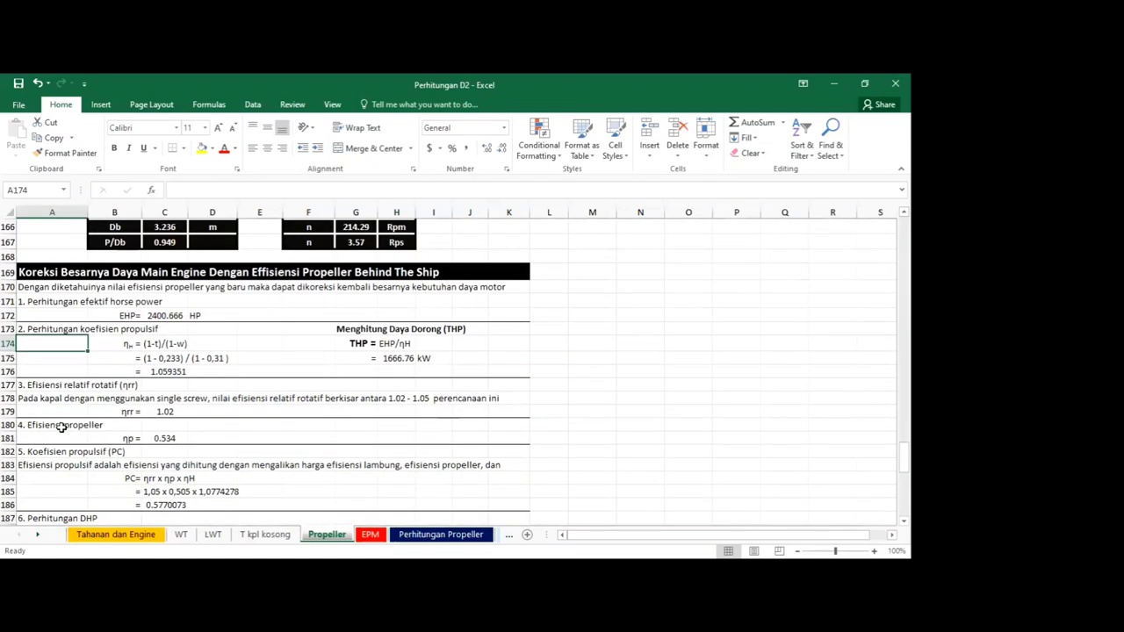
{"action": "left_click", "coordinate": [42, 425]}
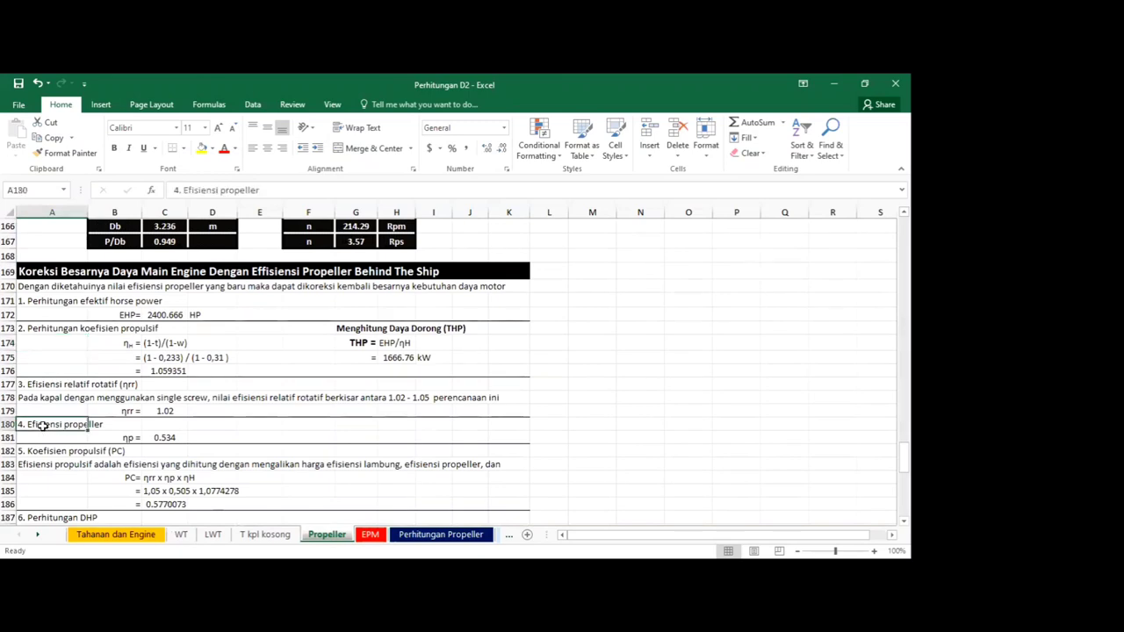
{"action": "left_click", "coordinate": [100, 452]}
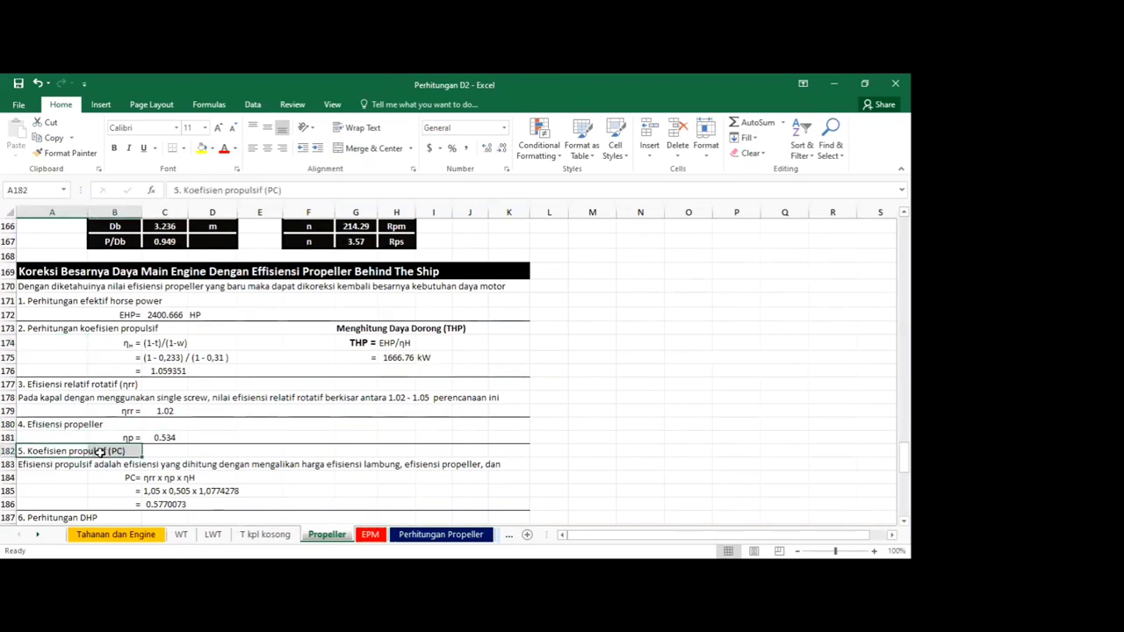
Step: Review the DHP, SHP and main engine power calculations, including the BHPmcr formula in C199 and the conclusion in A201
{"action": "scroll", "coordinate": [100, 452], "scroll_direction": "down", "scroll_amount": 7}
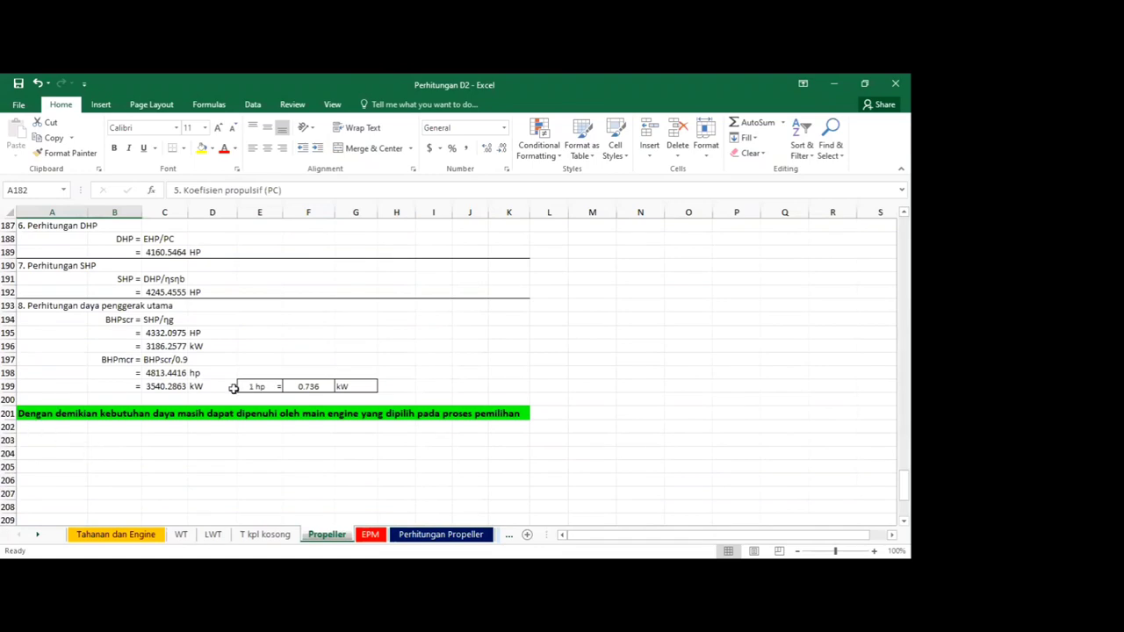
{"action": "left_click", "coordinate": [55, 411]}
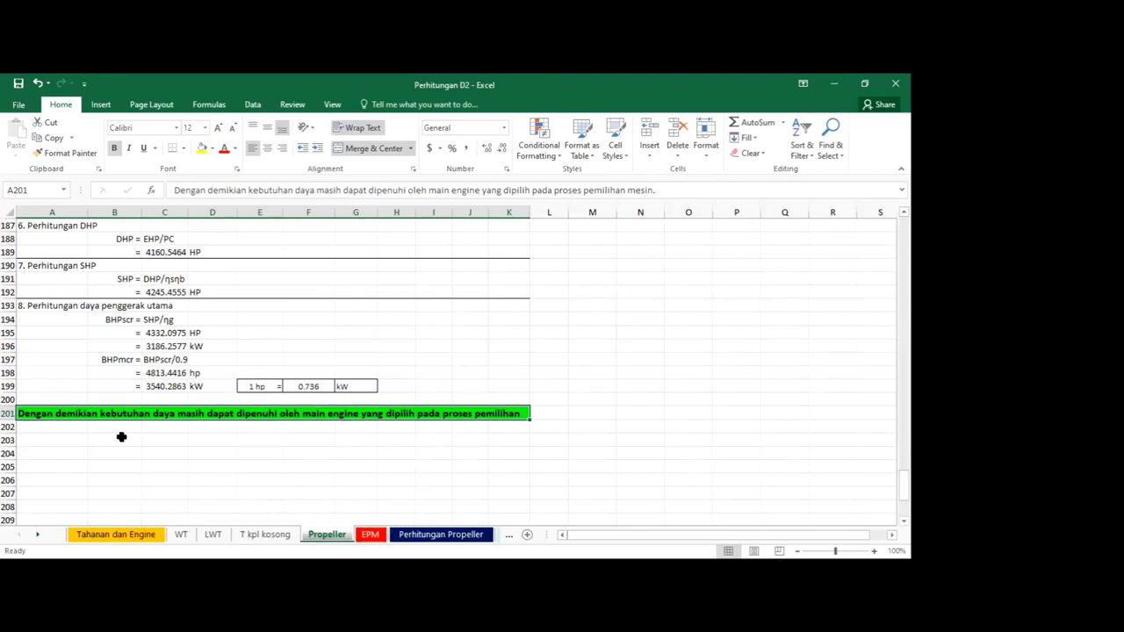
{"action": "left_click", "coordinate": [113, 319]}
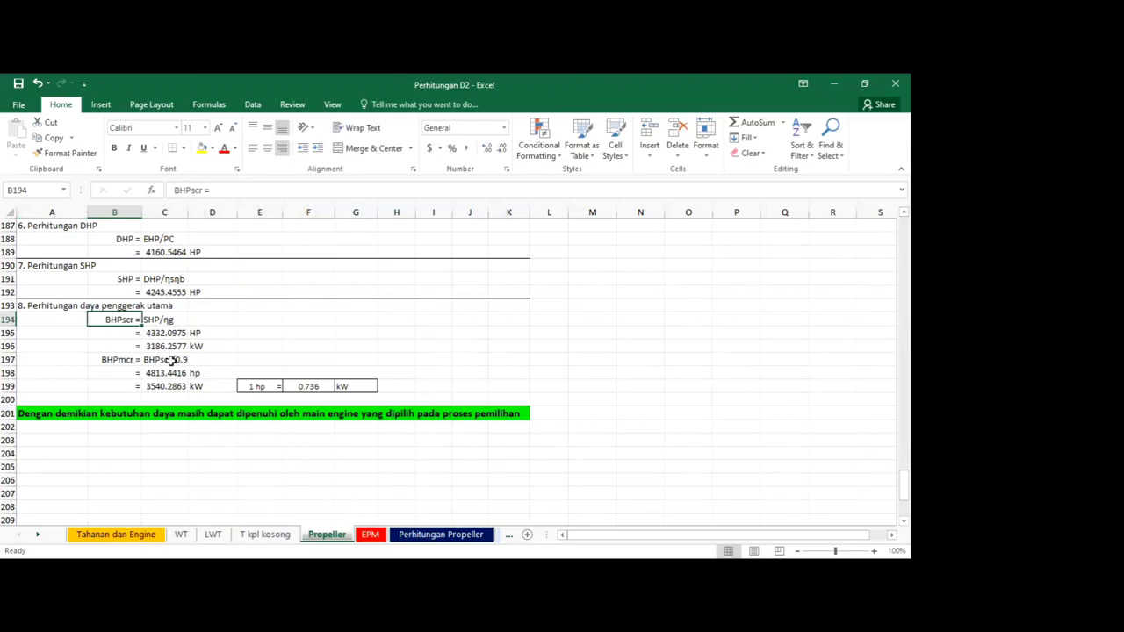
{"action": "left_click", "coordinate": [152, 387]}
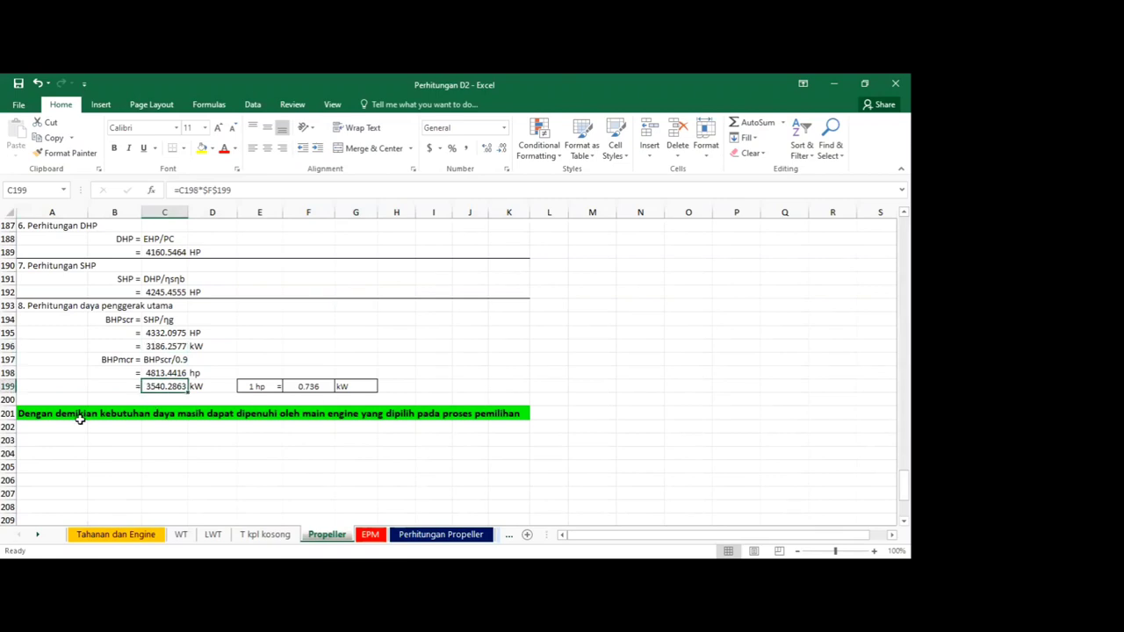
{"action": "left_click", "coordinate": [32, 412]}
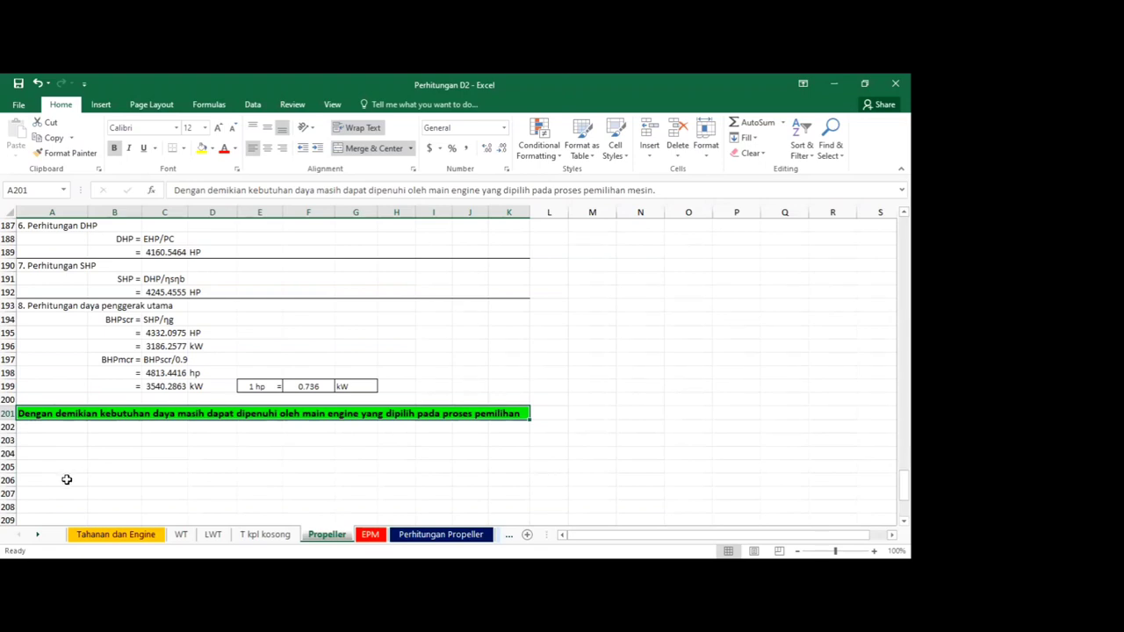
Step: Open the EPM sheet and review the Data Awal and Data Propeller sections, inspecting the Rt formula in C17
{"action": "left_click", "coordinate": [368, 537]}
{"action": "scroll", "coordinate": [109, 400], "scroll_direction": "up", "scroll_amount": 15}
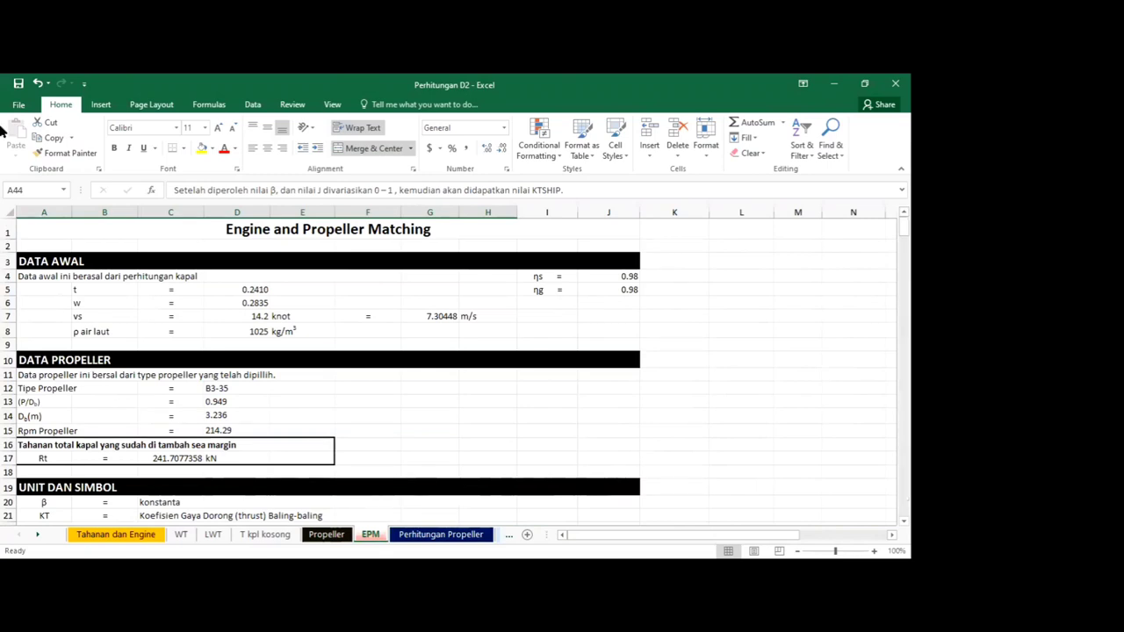
{"action": "left_click", "coordinate": [86, 300]}
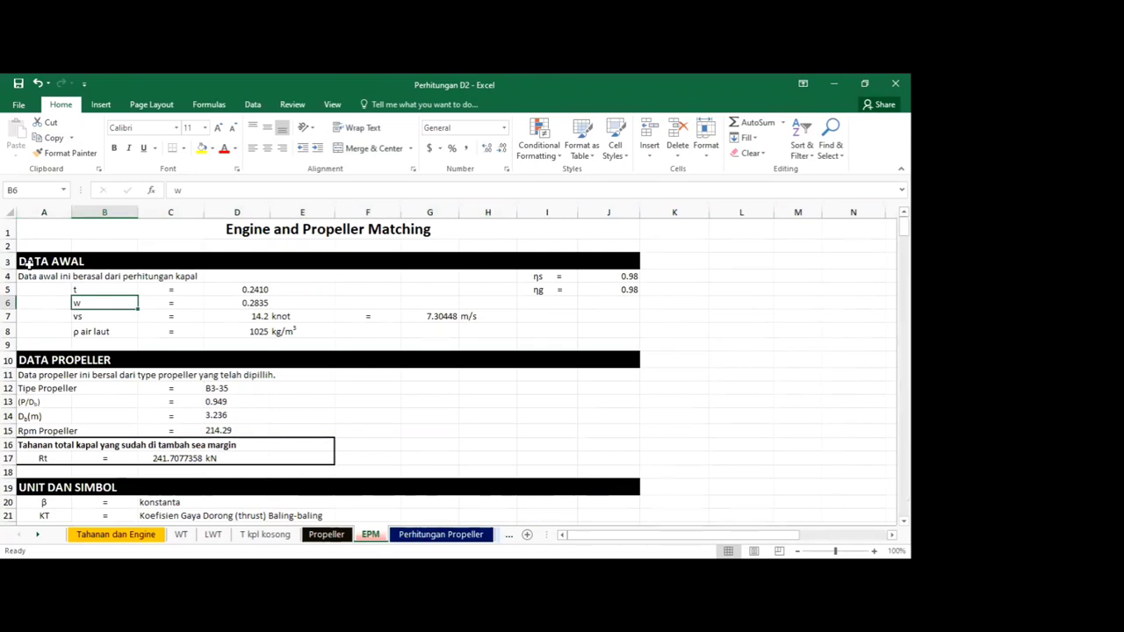
{"action": "left_click", "coordinate": [28, 262]}
{"action": "left_click", "coordinate": [35, 358]}
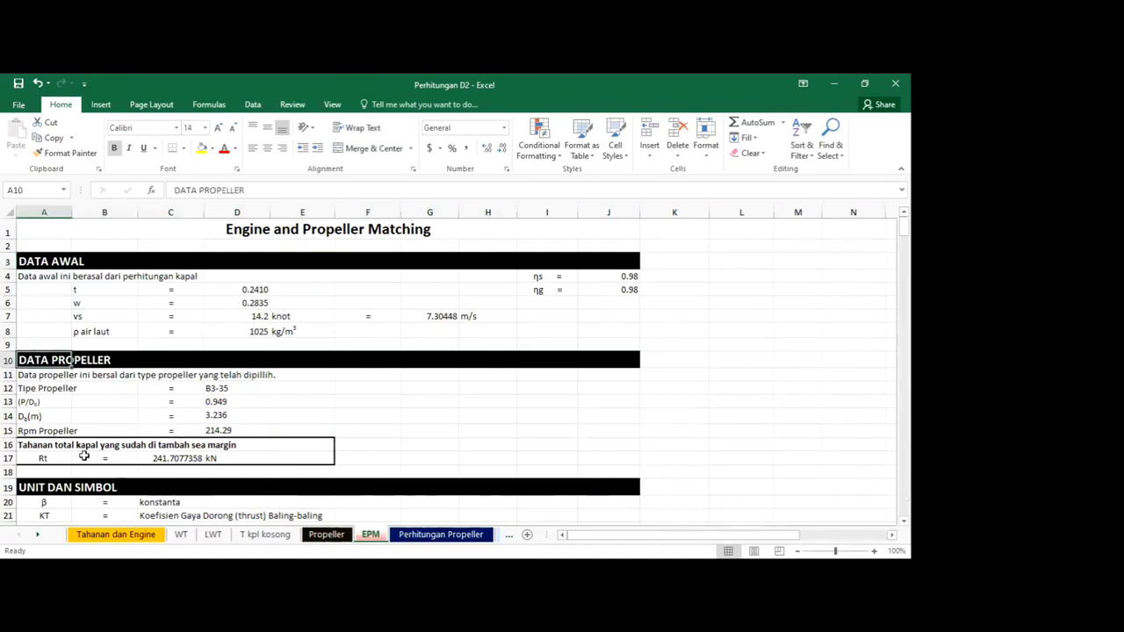
{"action": "double_click", "coordinate": [160, 460]}
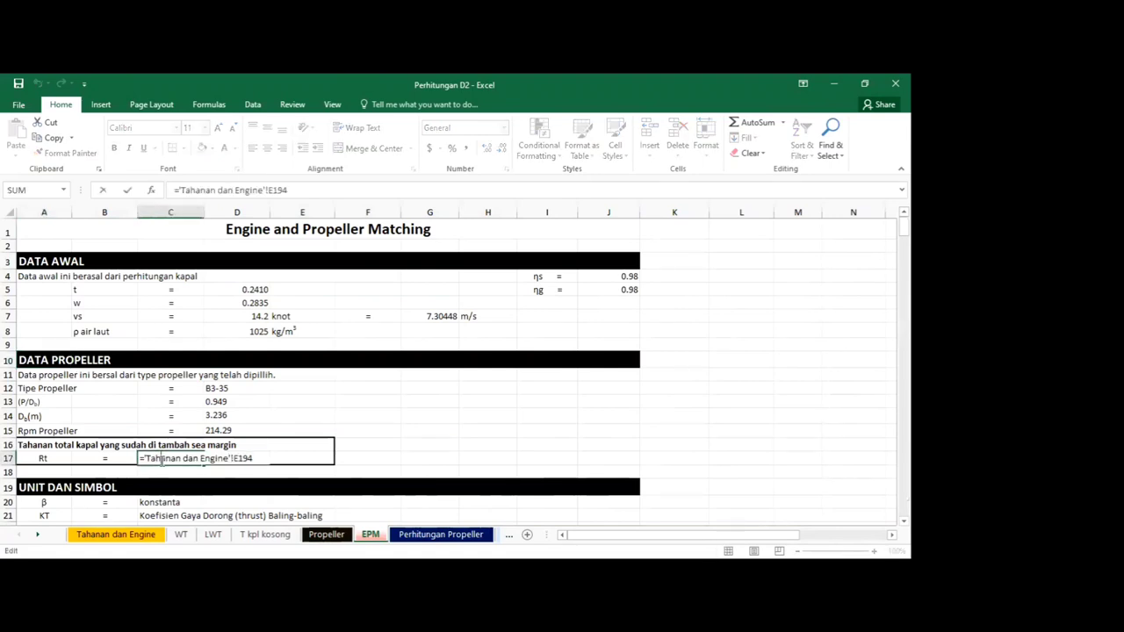
{"action": "key", "text": "Escape"}
Step: Review the Unit dan Simbol list and the CT and β coefficient calculations, including the clean water β formula in H39
{"action": "scroll", "coordinate": [160, 460], "scroll_direction": "down", "scroll_amount": 3}
{"action": "scroll", "coordinate": [160, 460], "scroll_direction": "down", "scroll_amount": 2}
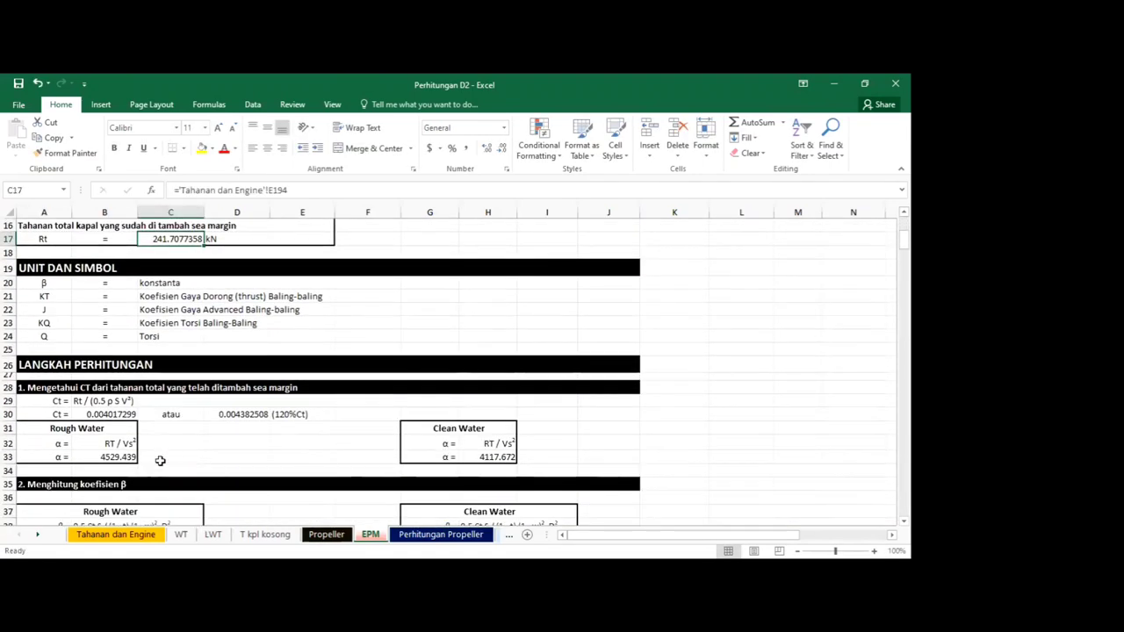
{"action": "scroll", "coordinate": [161, 460], "scroll_direction": "down", "scroll_amount": 1}
{"action": "scroll", "coordinate": [161, 460], "scroll_direction": "down", "scroll_amount": 2}
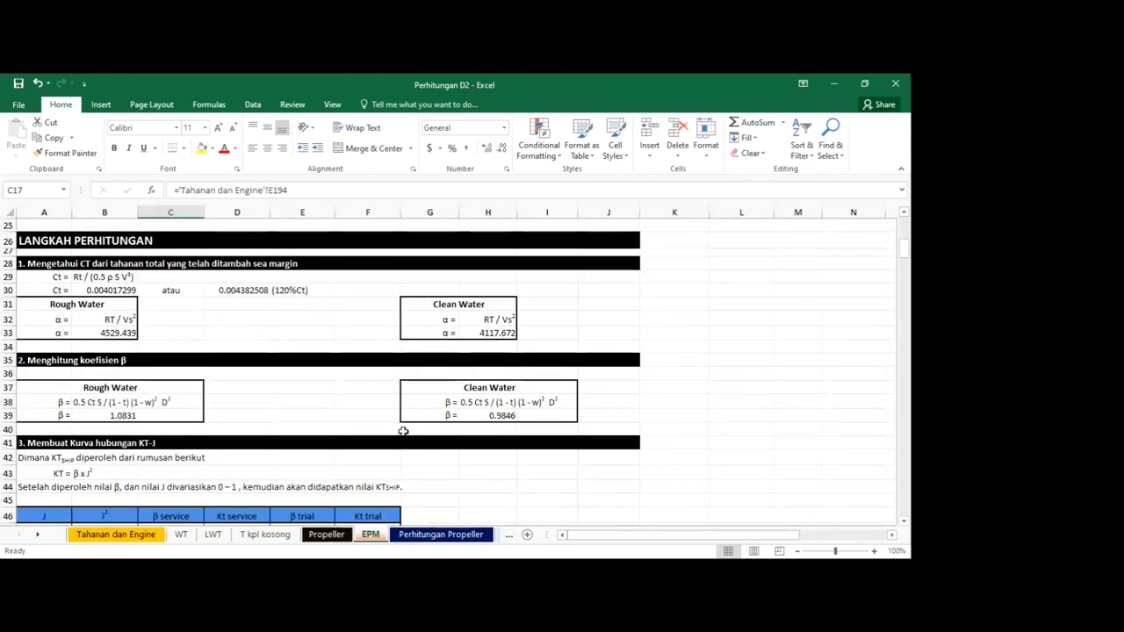
{"action": "left_click", "coordinate": [488, 414]}
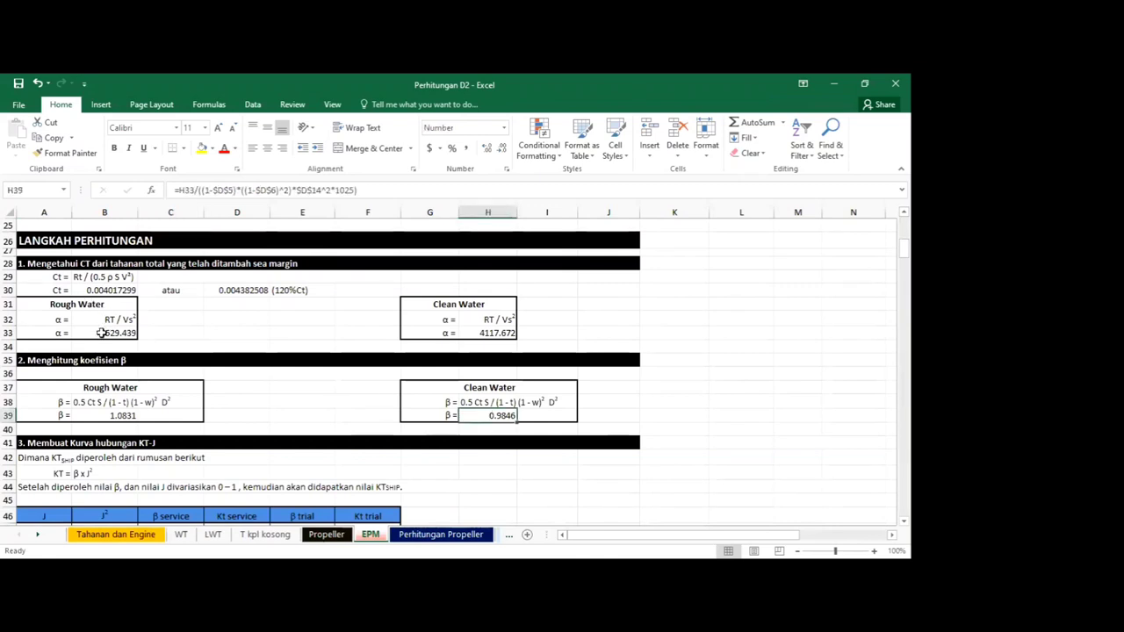
Step: Review the Membuat Kurva hubungan KT-J section with its table of J, β and Kt values
{"action": "scroll", "coordinate": [116, 406], "scroll_direction": "down", "scroll_amount": 1}
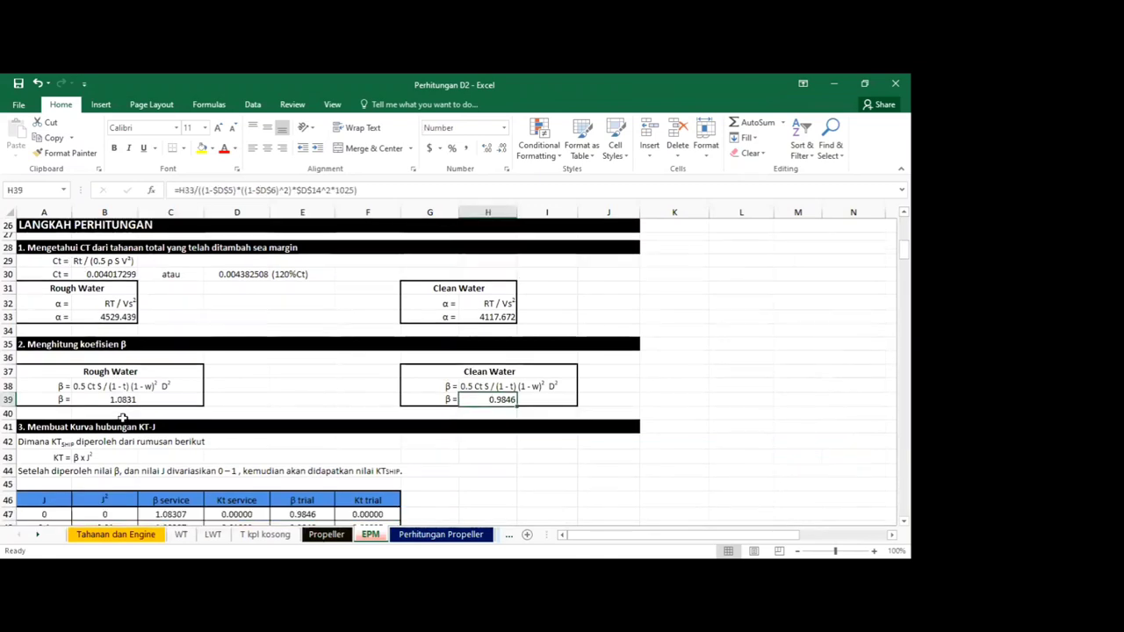
{"action": "scroll", "coordinate": [78, 426], "scroll_direction": "down", "scroll_amount": 1}
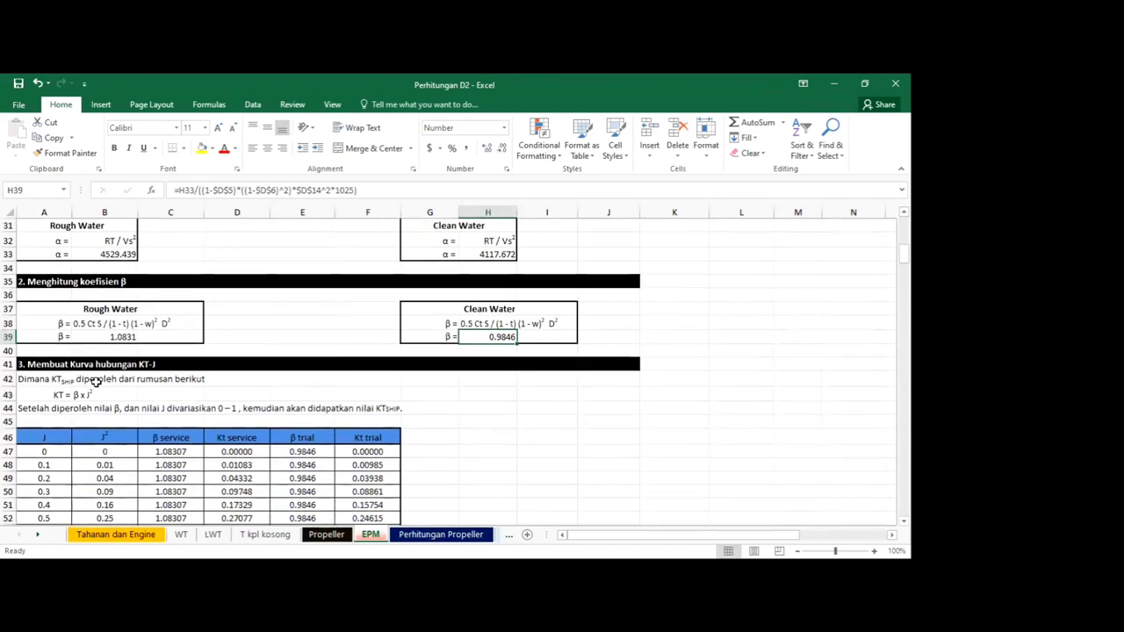
{"action": "scroll", "coordinate": [88, 382], "scroll_direction": "down", "scroll_amount": 1}
{"action": "scroll", "coordinate": [88, 381], "scroll_direction": "down", "scroll_amount": 2}
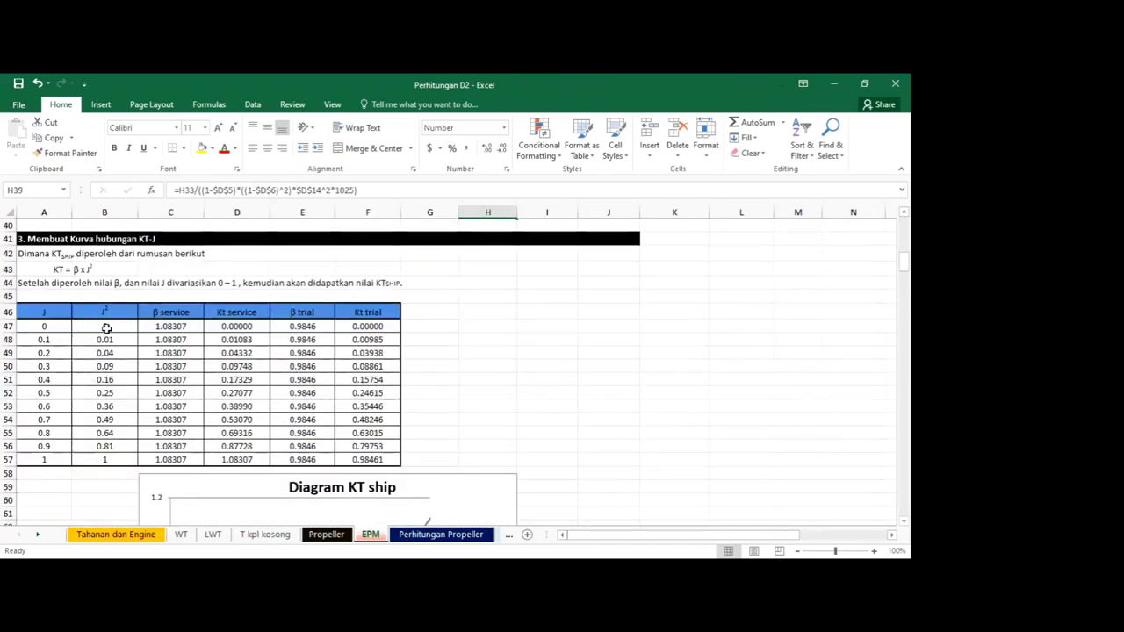
Step: Inspect the J² formulas in column B and the β service references in column C of the KT-J table
{"action": "left_click", "coordinate": [106, 327]}
{"action": "left_click", "coordinate": [102, 350]}
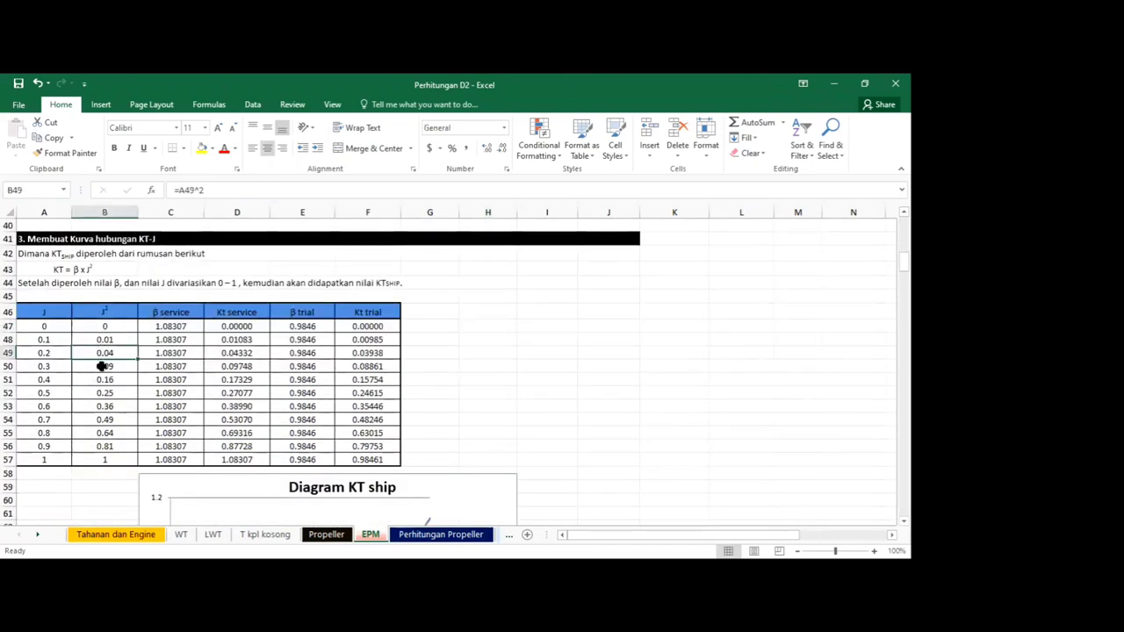
{"action": "left_click", "coordinate": [101, 337]}
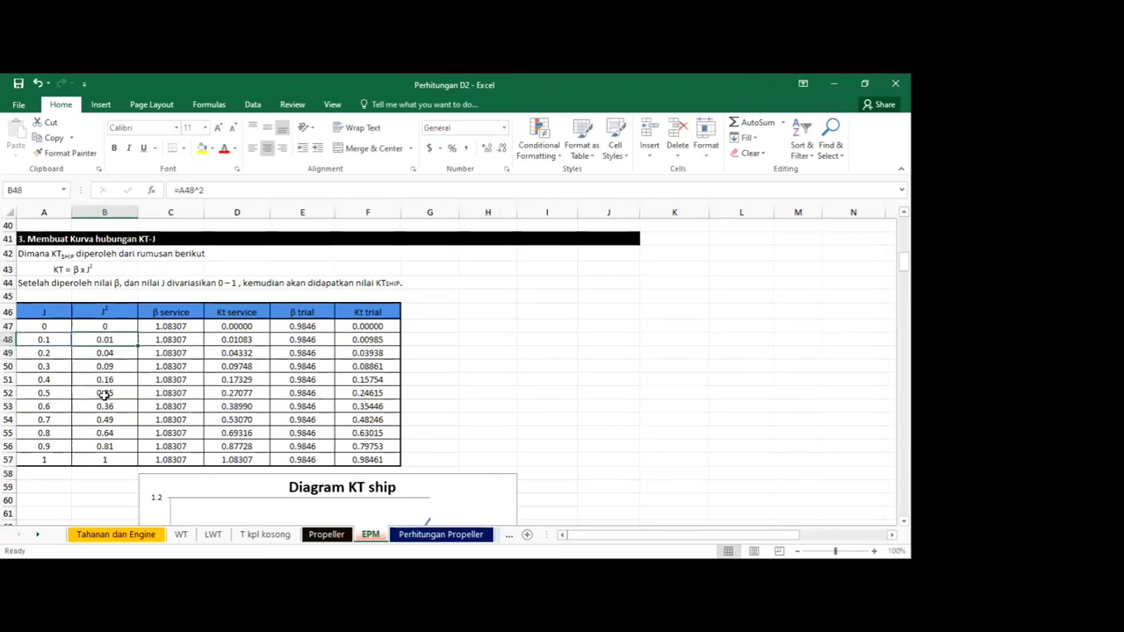
{"action": "left_click", "coordinate": [176, 337]}
{"action": "left_click", "coordinate": [175, 318]}
{"action": "left_click", "coordinate": [176, 325]}
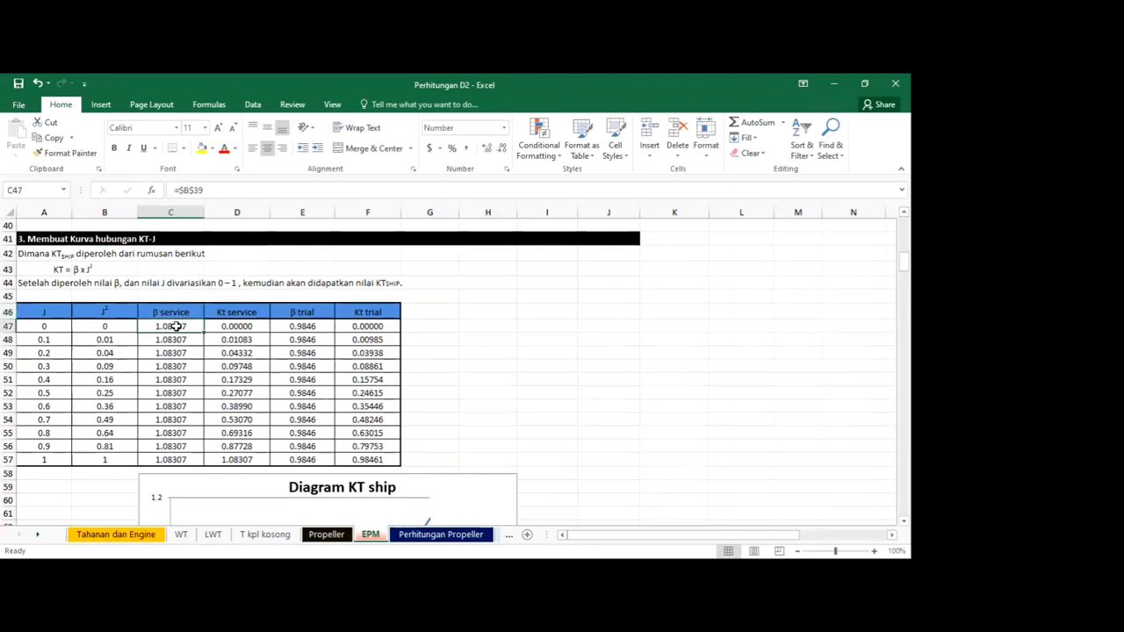
{"action": "left_click", "coordinate": [159, 352]}
Step: Examine the Diagram KT ship chart, comparing the KT service and KT trial curves over the J range
{"action": "scroll", "coordinate": [260, 392], "scroll_direction": "down", "scroll_amount": 3}
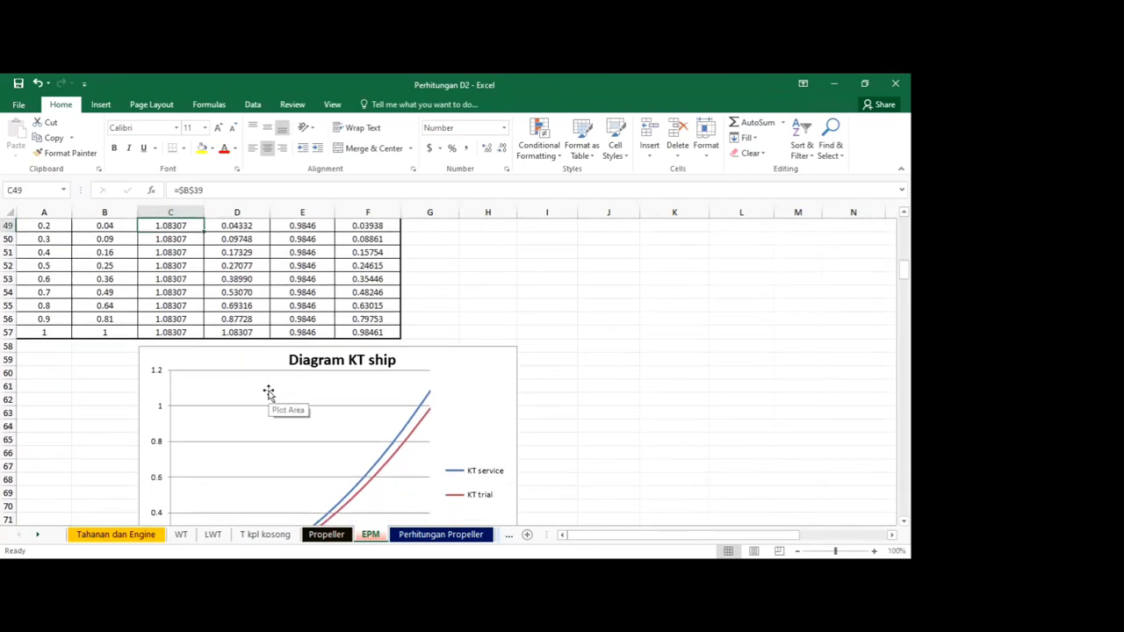
{"action": "scroll", "coordinate": [269, 391], "scroll_direction": "down", "scroll_amount": 1}
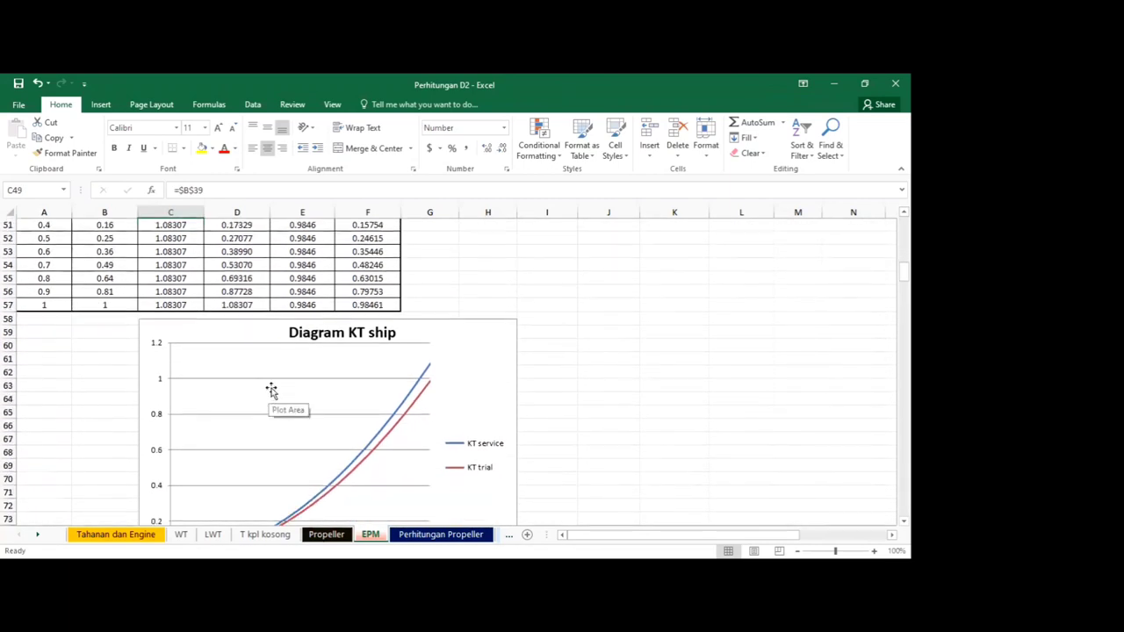
{"action": "left_click", "coordinate": [183, 332]}
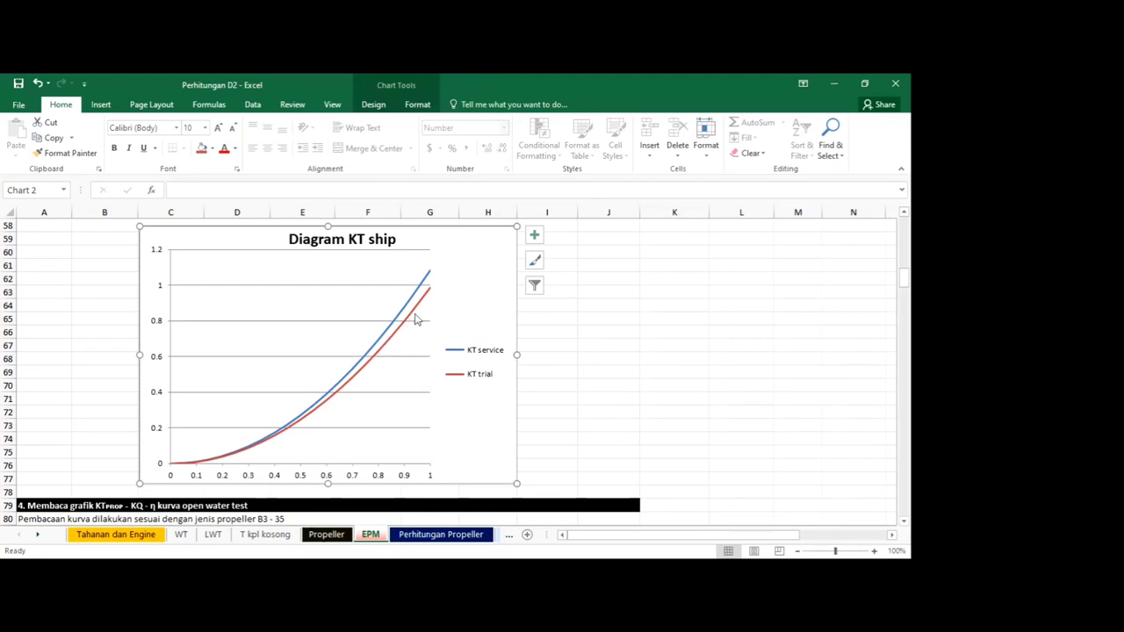
{"action": "mouse_move", "coordinate": [416, 320]}
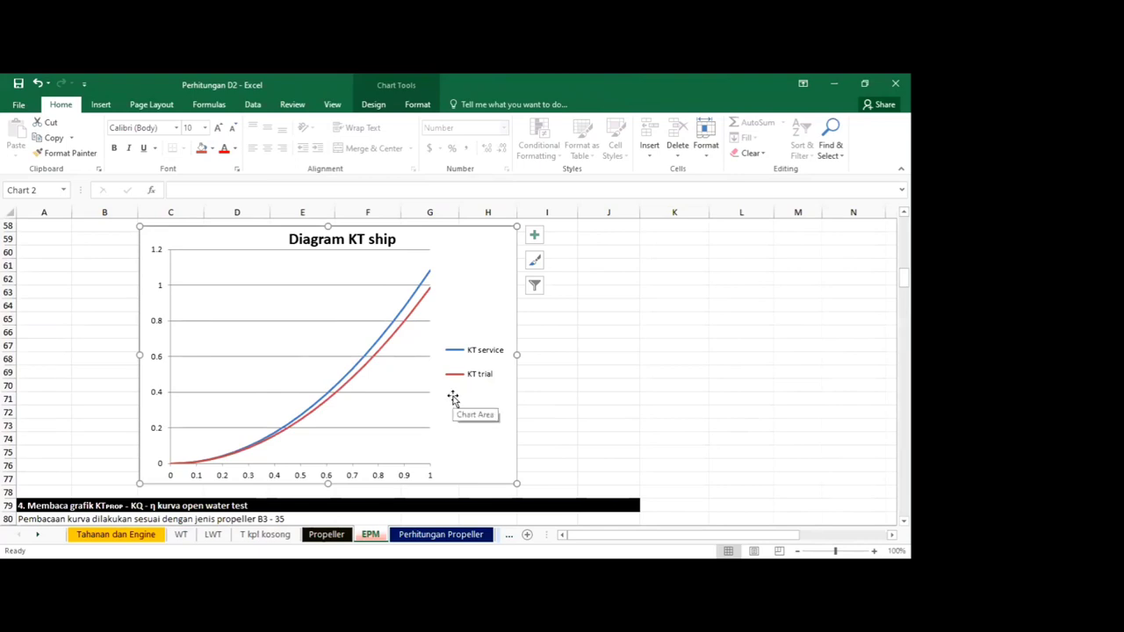
{"action": "left_click", "coordinate": [489, 356]}
{"action": "left_click", "coordinate": [369, 401]}
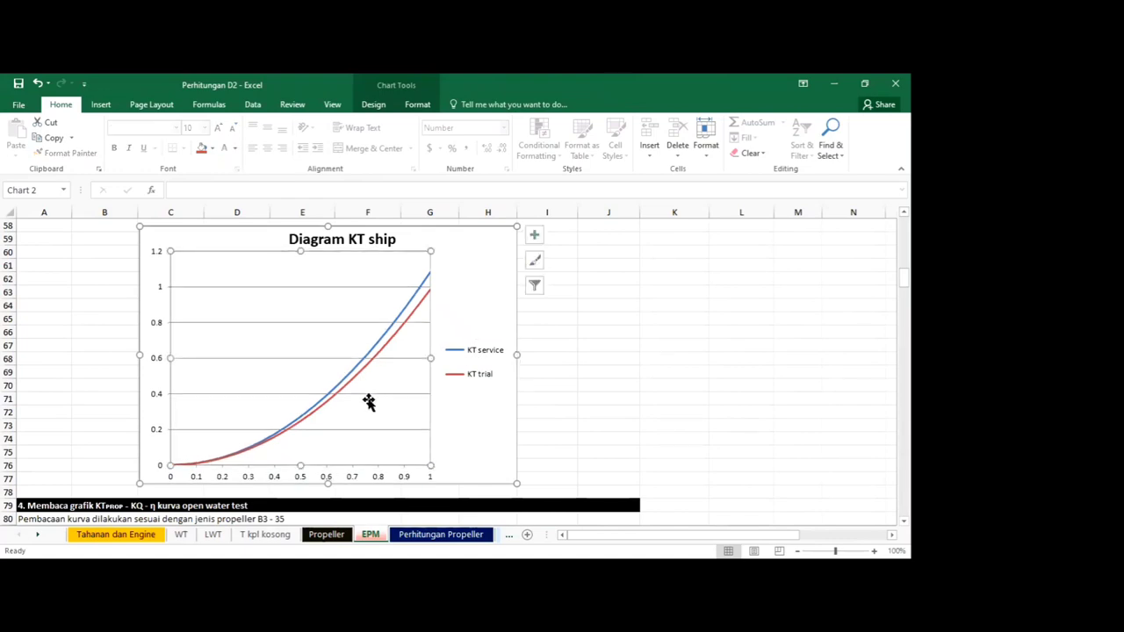
{"action": "scroll", "coordinate": [369, 402], "scroll_direction": "down", "scroll_amount": 2}
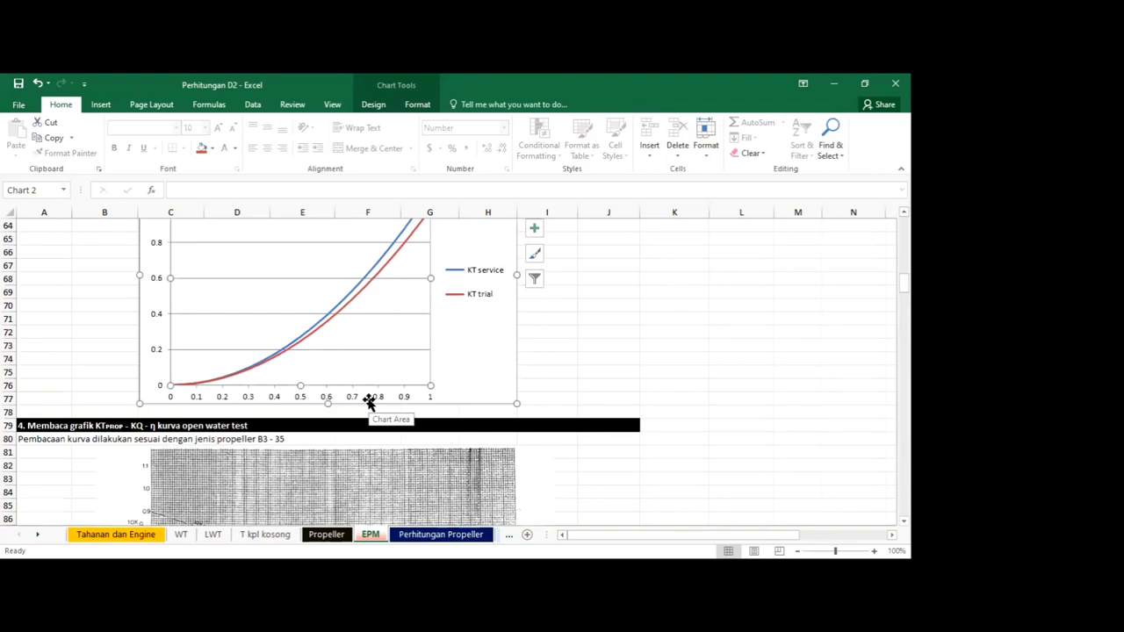
{"action": "scroll", "coordinate": [369, 401], "scroll_direction": "up", "scroll_amount": 2}
{"action": "scroll", "coordinate": [369, 401], "scroll_direction": "down", "scroll_amount": 3}
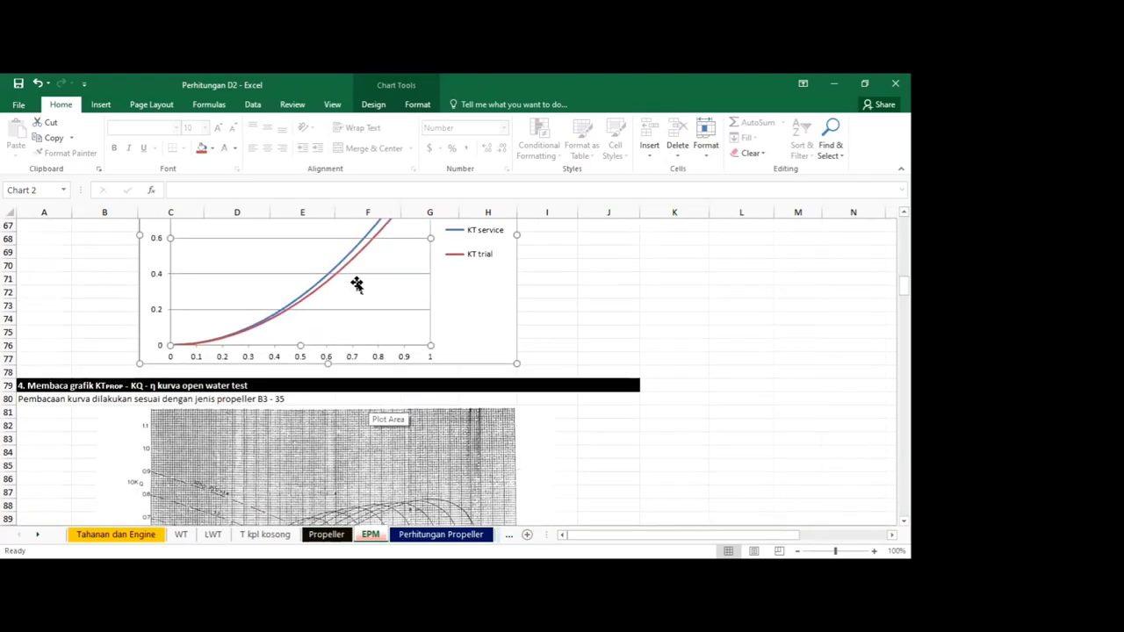
Step: Review section 4 on reading the open water test curves, including the propeller type note in A80
{"action": "scroll", "coordinate": [249, 315], "scroll_direction": "down", "scroll_amount": 3}
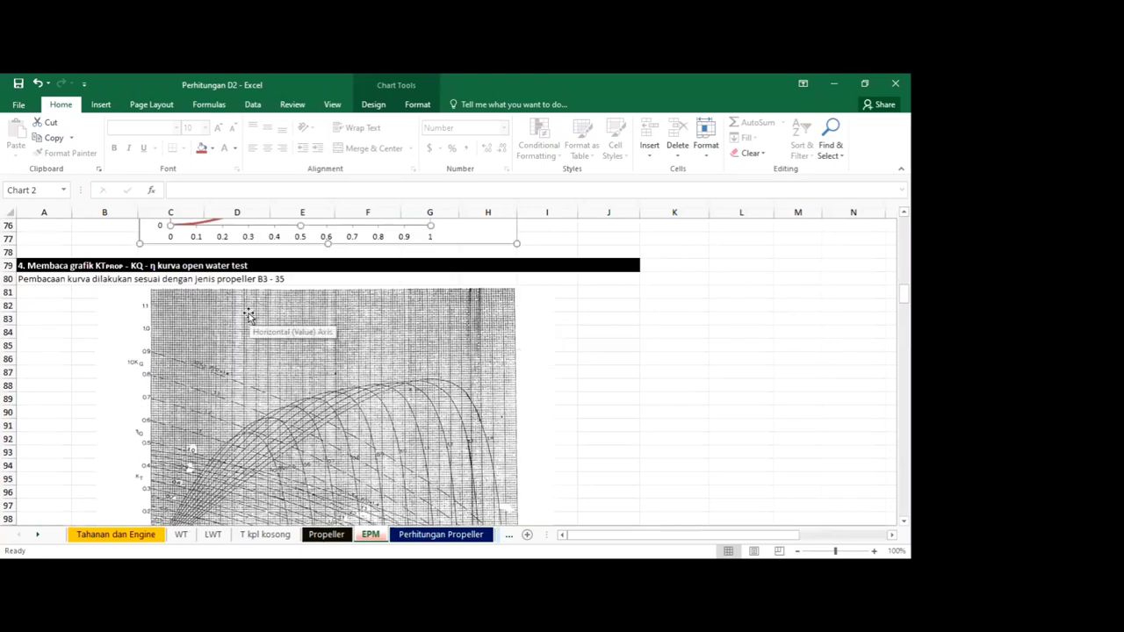
{"action": "left_click", "coordinate": [34, 281]}
{"action": "left_click_drag", "start_coordinate": [34, 281], "coordinate": [289, 281]}
{"action": "left_click", "coordinate": [303, 281]}
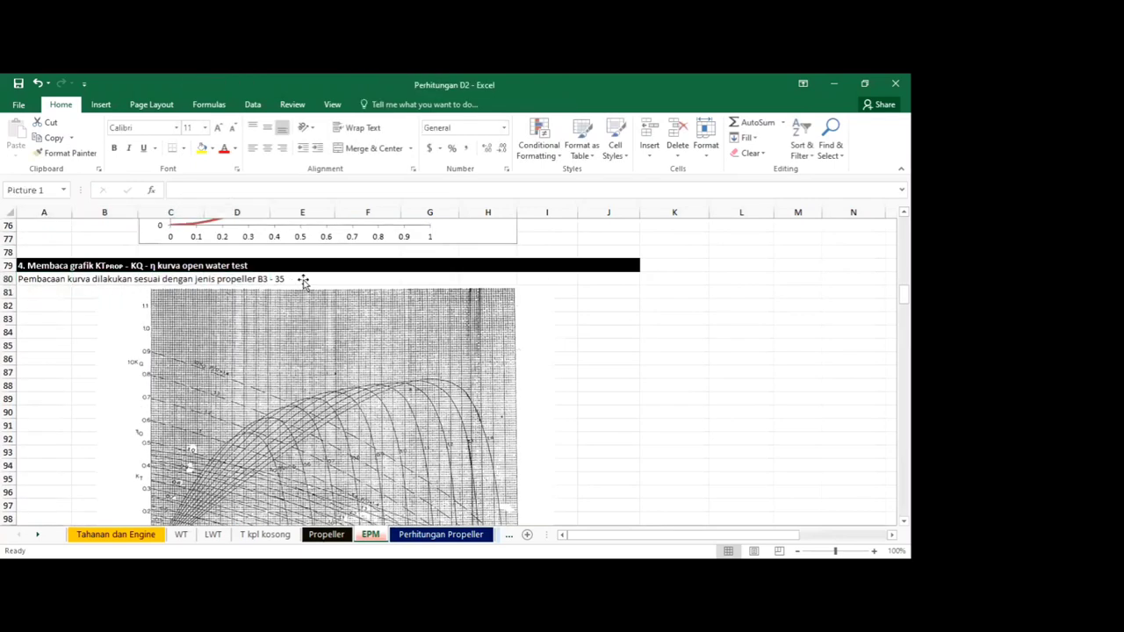
{"action": "left_click", "coordinate": [68, 283]}
{"action": "scroll", "coordinate": [82, 284], "scroll_direction": "down", "scroll_amount": 1}
{"action": "scroll", "coordinate": [88, 289], "scroll_direction": "down", "scroll_amount": 1}
{"action": "scroll", "coordinate": [88, 289], "scroll_direction": "down", "scroll_amount": 1}
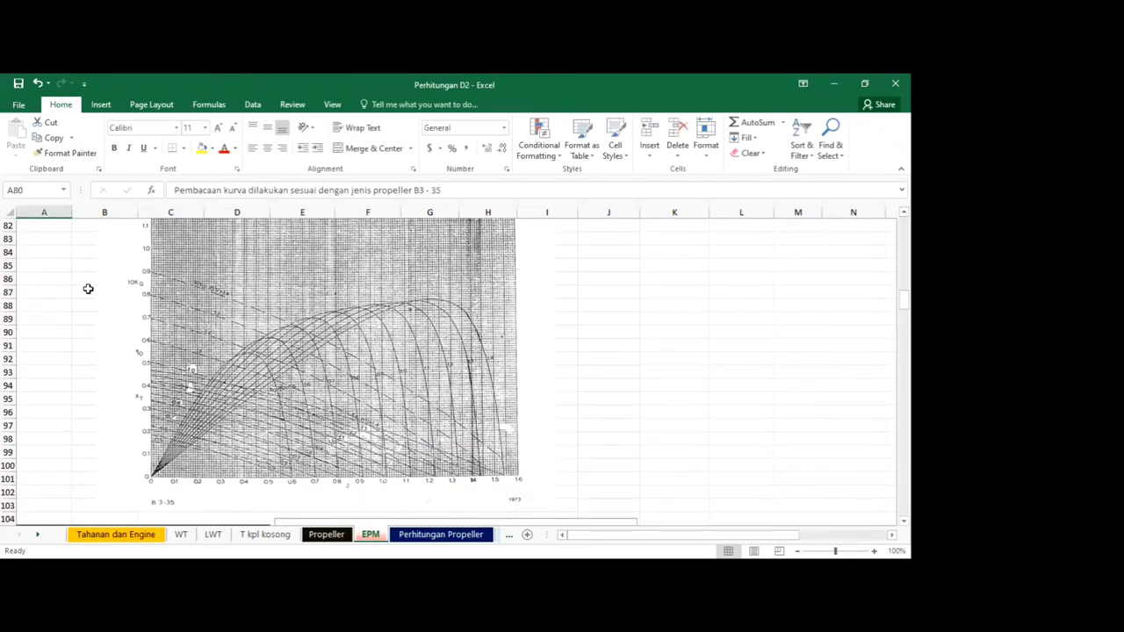
Step: Examine the B 3-35 open water diagram picture, with its KT, 10KQ and η curves plotted against J
{"action": "left_click", "coordinate": [292, 327]}
{"action": "scroll", "coordinate": [292, 326], "scroll_direction": "up", "scroll_amount": 2}
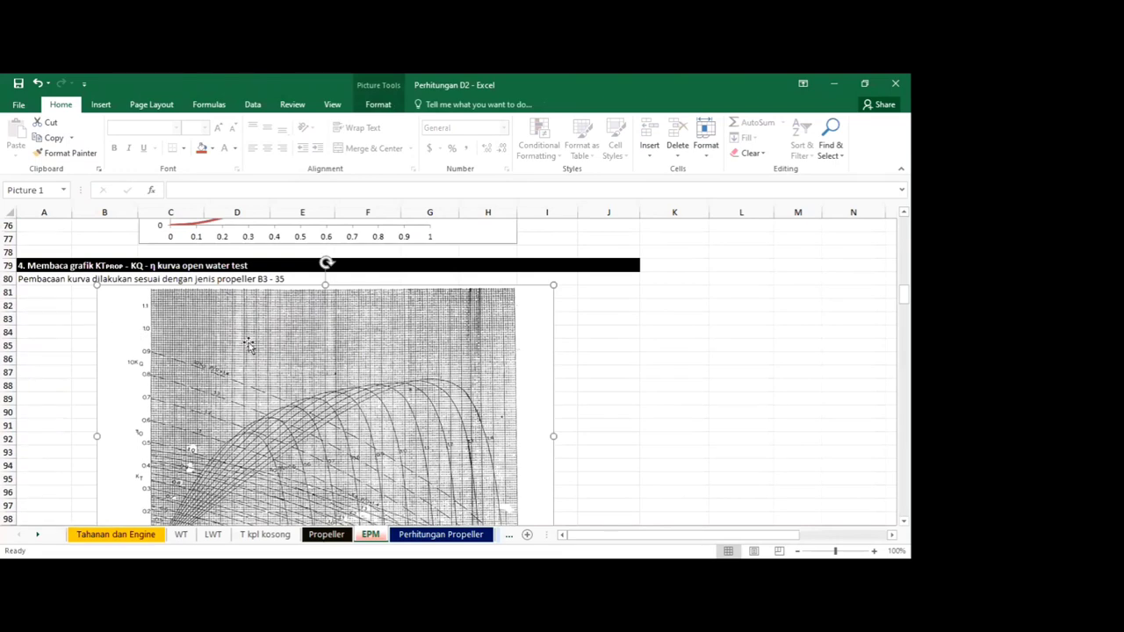
{"action": "scroll", "coordinate": [249, 345], "scroll_direction": "down", "scroll_amount": 2}
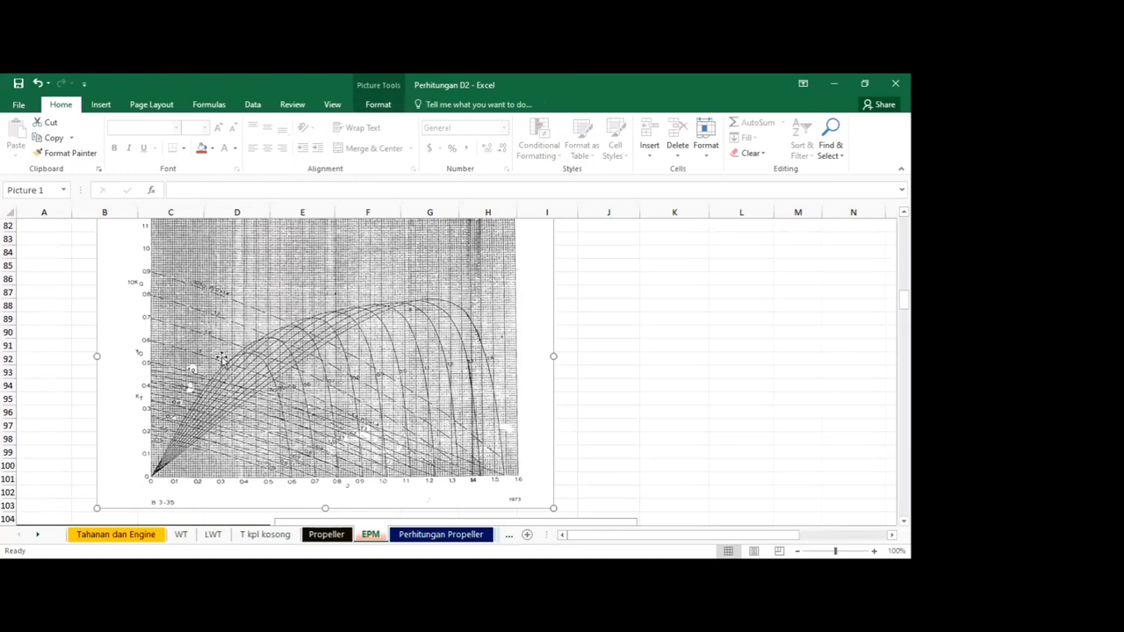
{"action": "scroll", "coordinate": [234, 409], "scroll_direction": "up", "scroll_amount": 2}
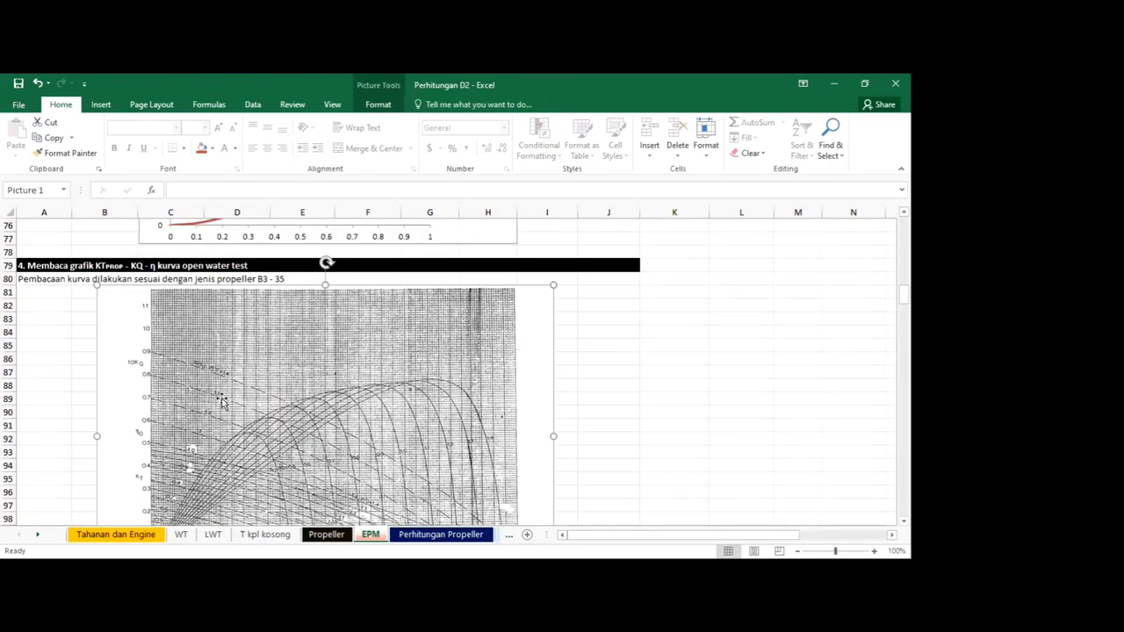
{"action": "scroll", "coordinate": [211, 385], "scroll_direction": "down", "scroll_amount": 1}
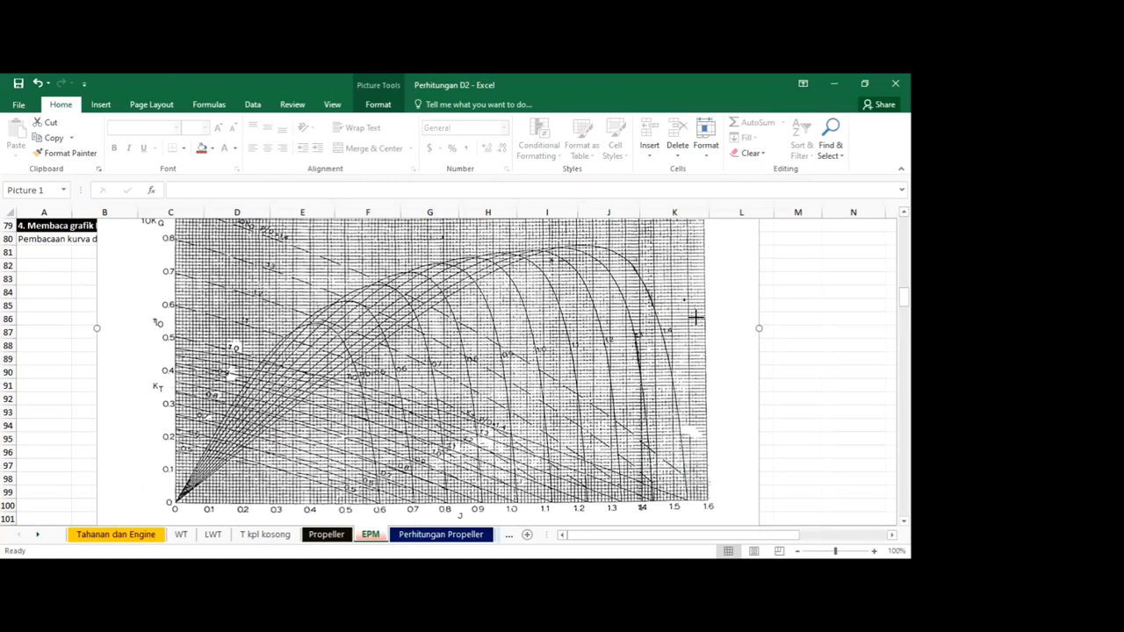
{"action": "scroll", "coordinate": [596, 385], "scroll_direction": "up", "scroll_amount": 4}
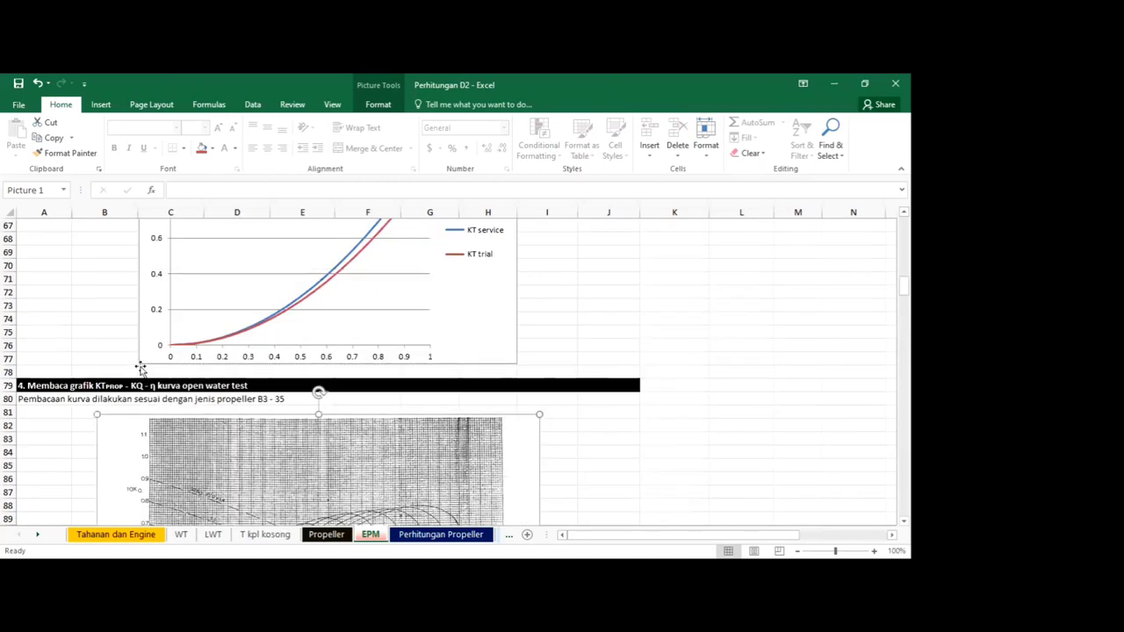
Step: Go to the P/Db table below the open water diagram and inspect the KT value in B107
{"action": "scroll", "coordinate": [141, 363], "scroll_direction": "down", "scroll_amount": 9}
{"action": "left_click", "coordinate": [129, 378]}
{"action": "left_click", "coordinate": [113, 404]}
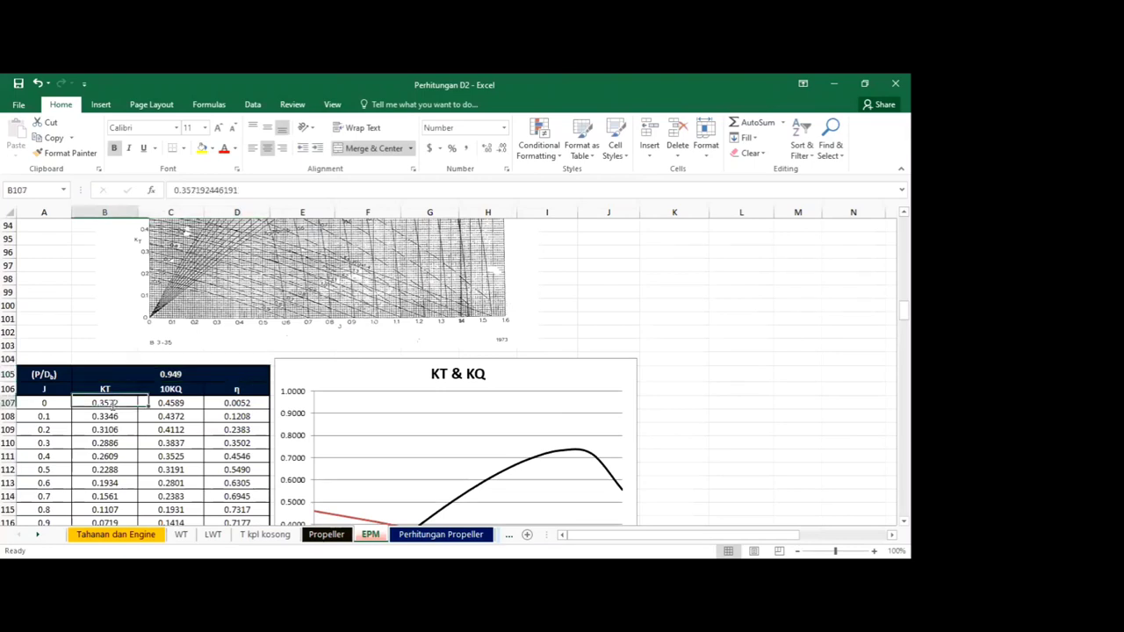